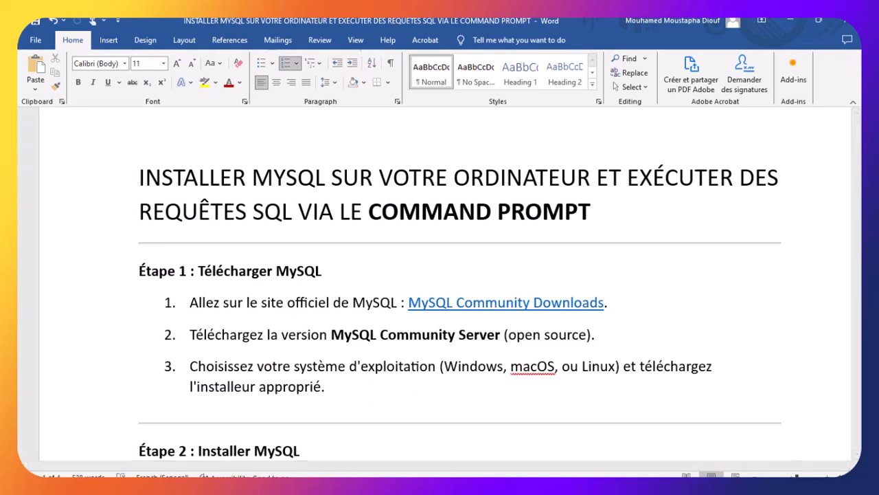
# - Switch to Chrome and replace the google.com tab with a new blank tab
pyautogui.hotkey('alt', 'Tab')
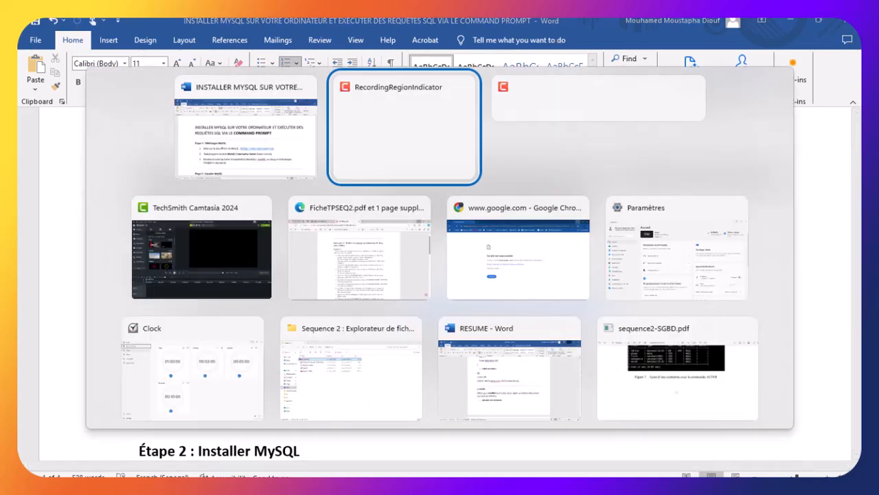
pyautogui.click(483, 272)
pyautogui.click(197, 22)
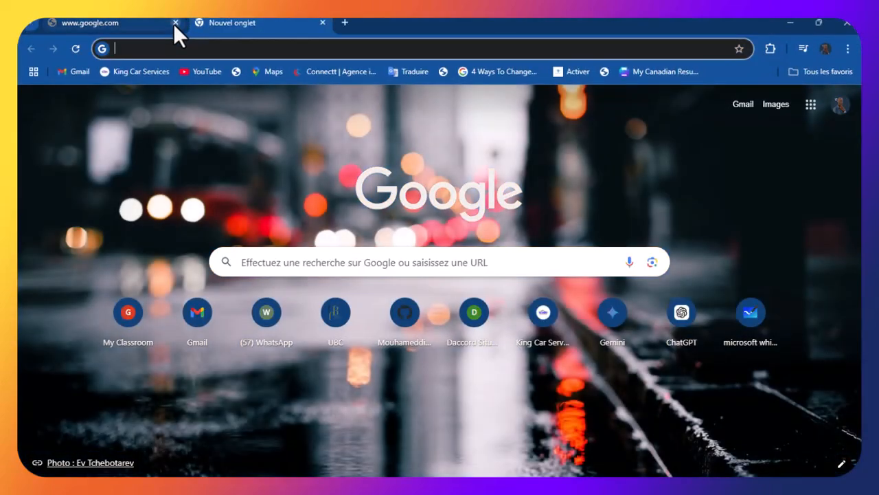
pyautogui.click(174, 23)
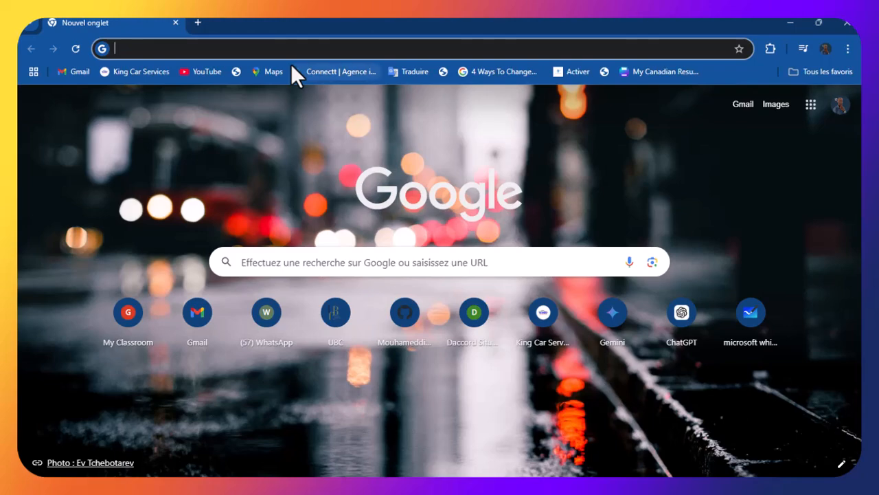
# - Search Google for "dev mysql" and open the MySQL Developer Zone site
pyautogui.write('dev')
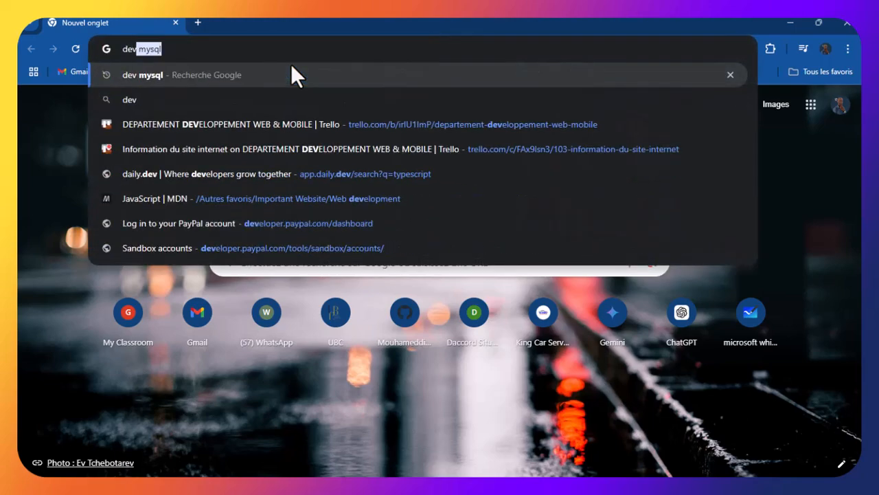
pyautogui.press('Right')
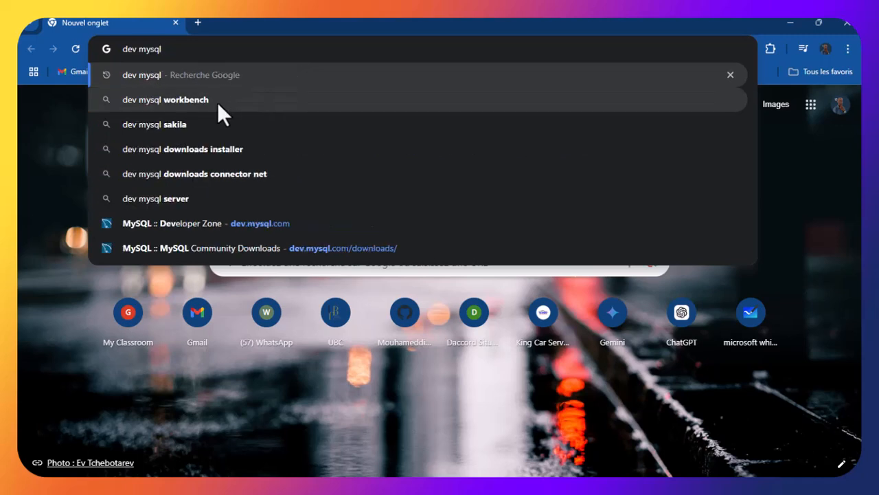
pyautogui.click(242, 77)
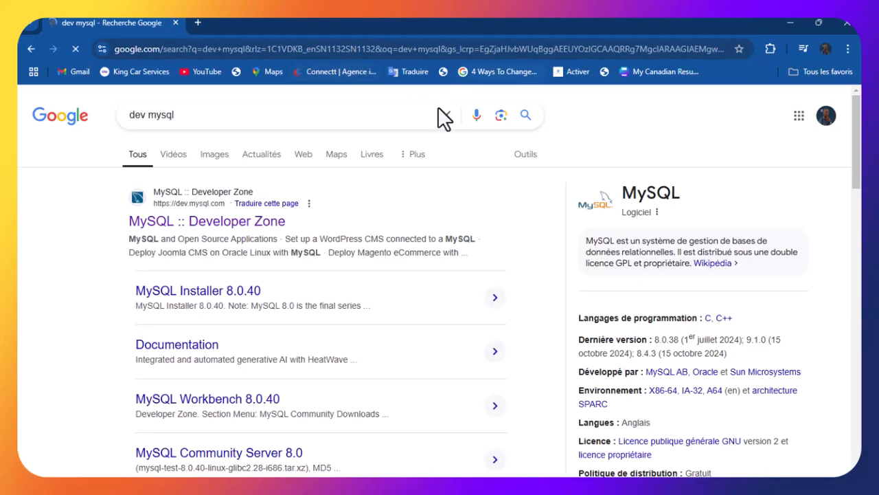
pyautogui.click(232, 227)
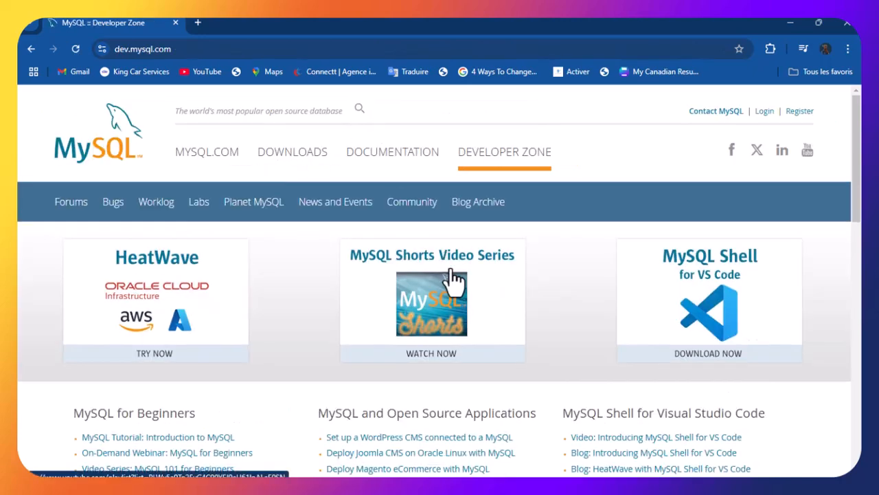
# - Go to the MySQL Community (GPL) Downloads and open the MySQL Community Server download page
pyautogui.click(294, 165)
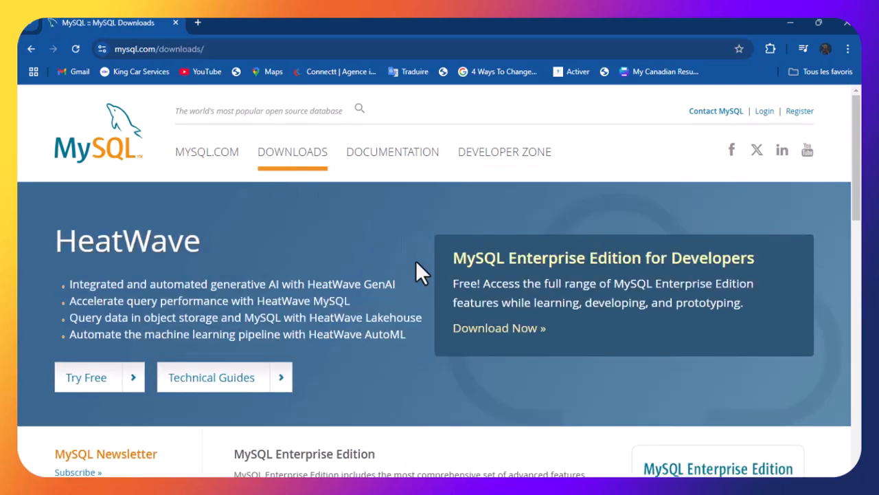
pyautogui.scroll(-5, 417, 262)
pyautogui.scroll(-1, 416, 263)
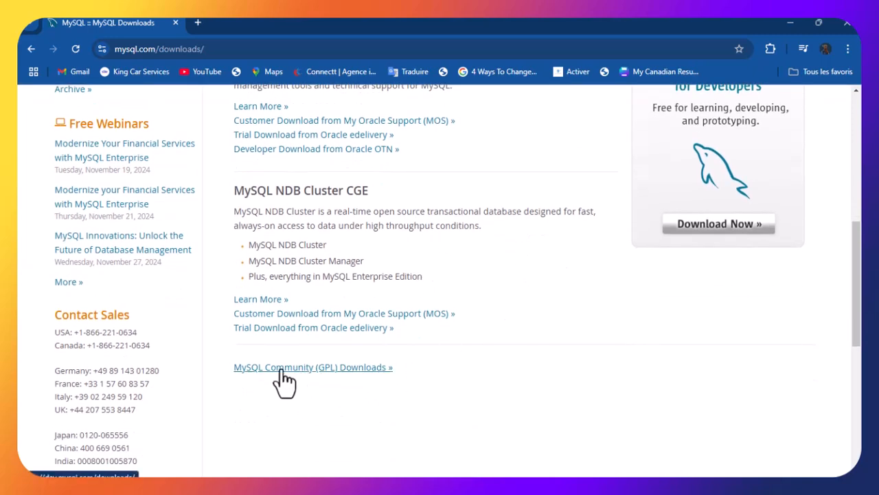
pyautogui.click(350, 372)
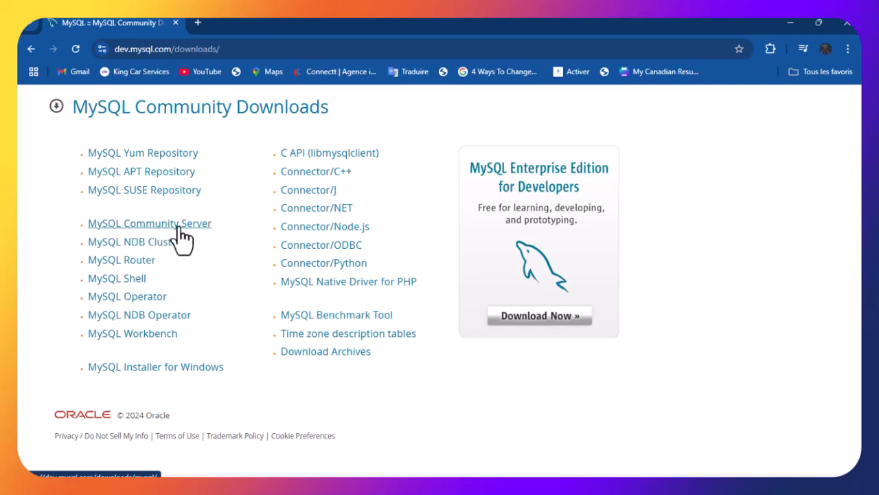
pyautogui.click(178, 225)
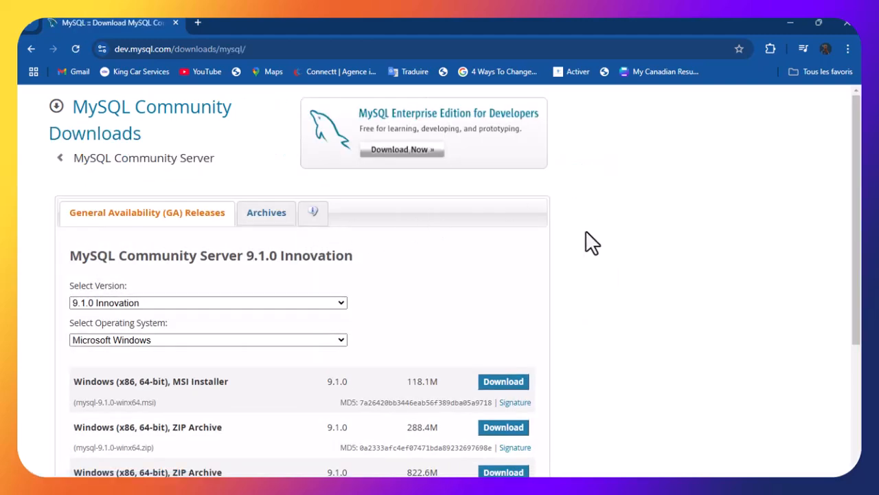
# - Select Microsoft Windows as the operating system for MySQL Community Server 9.1.0 Innovation
pyautogui.scroll(-1, 586, 237)
pyautogui.scroll(1, 592, 242)
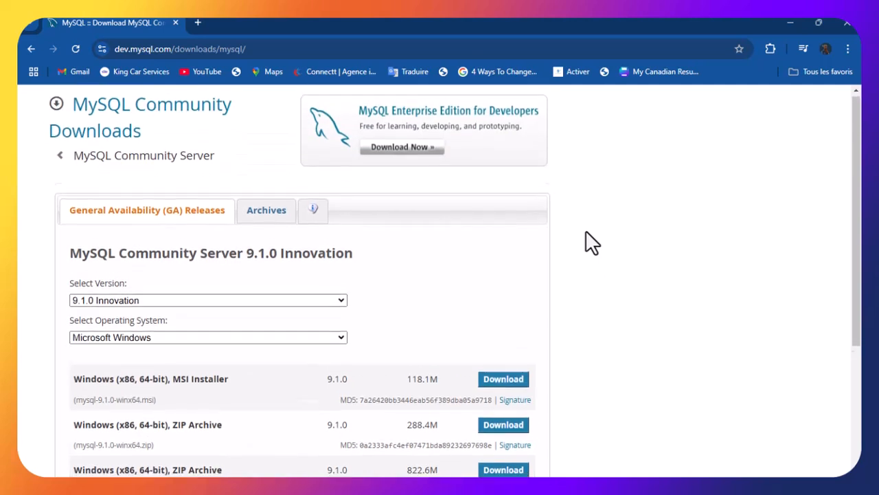
pyautogui.scroll(-1, 592, 242)
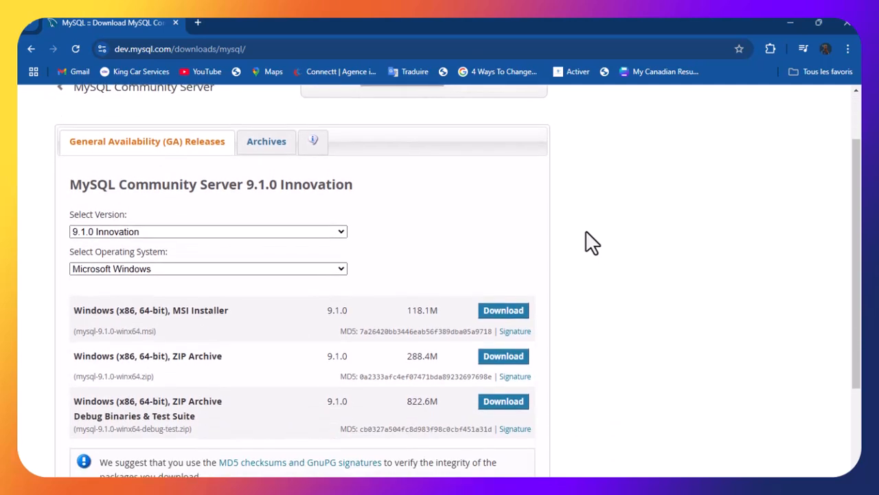
pyautogui.click(344, 267)
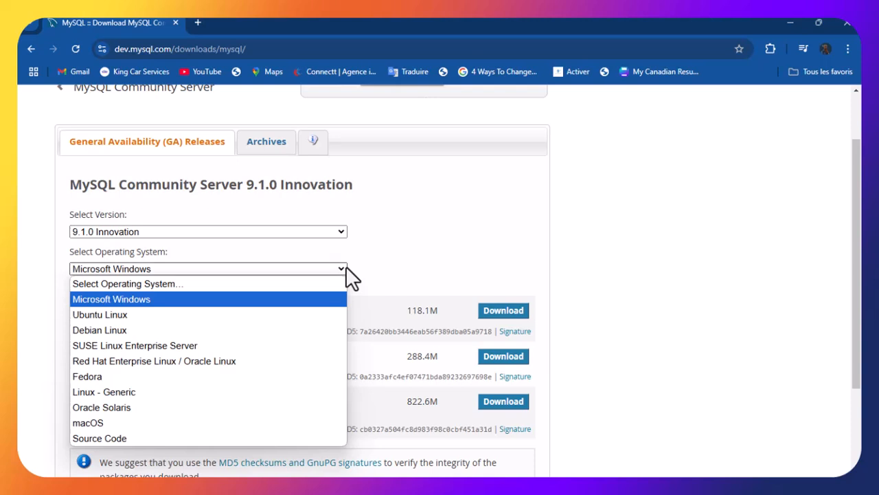
pyautogui.click(184, 299)
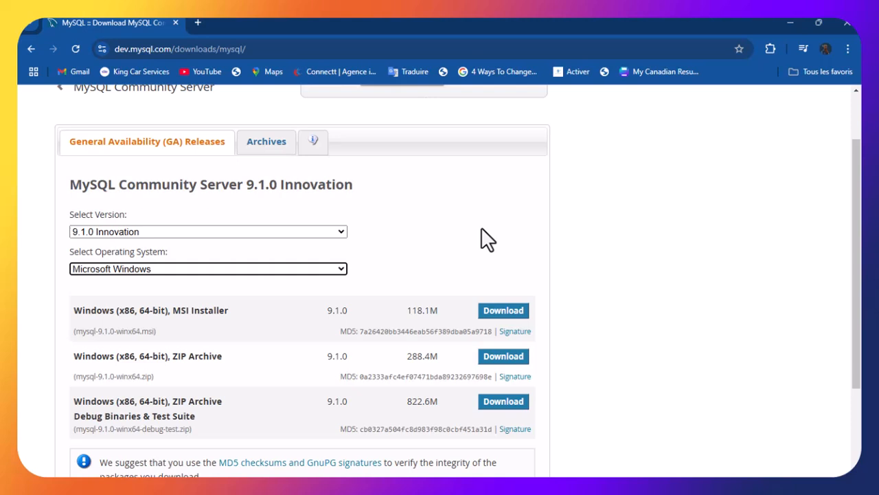
# - Request the download of the Windows (x86, 64-bit) MSI Installer, version 9.1.0
pyautogui.scroll(-1, 481, 229)
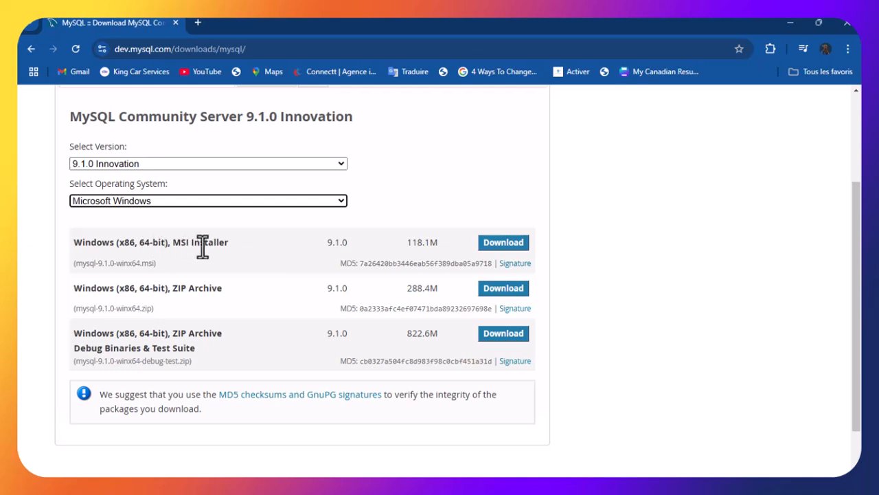
pyautogui.click(236, 247)
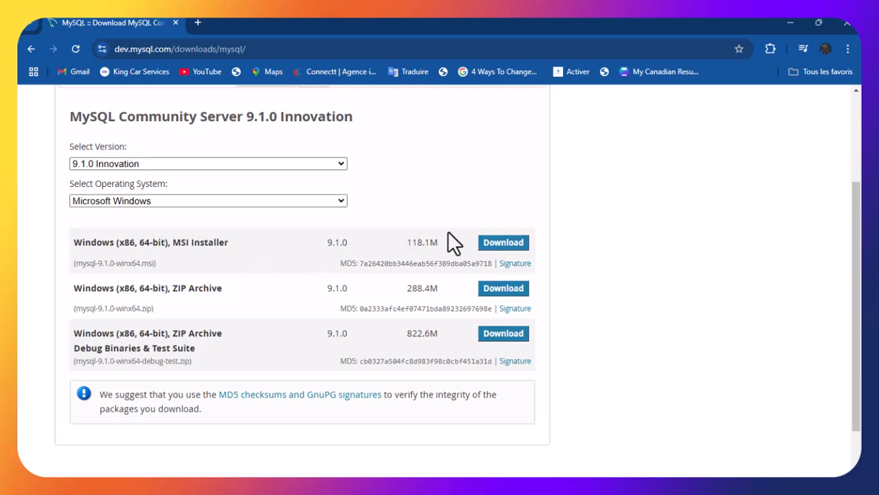
pyautogui.click(509, 245)
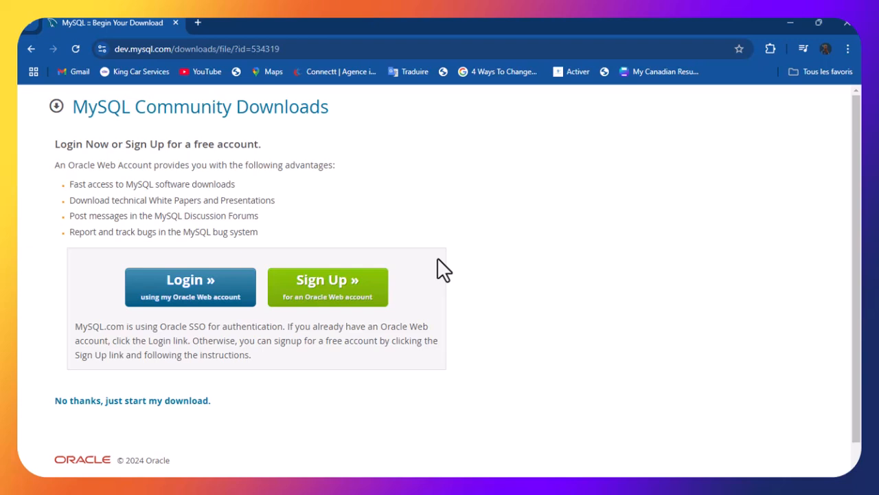
# - Open the Oracle Web account sign-up from the MySQL download page
pyautogui.scroll(-1, 438, 258)
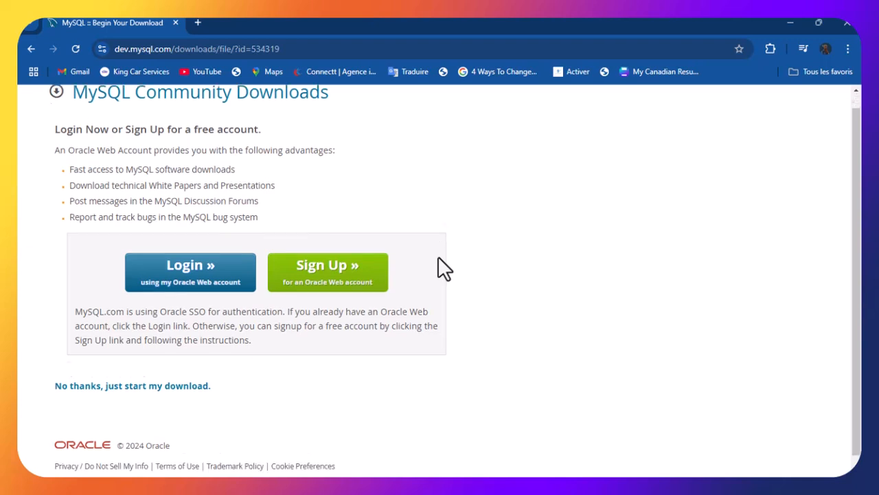
pyautogui.scroll(1, 437, 257)
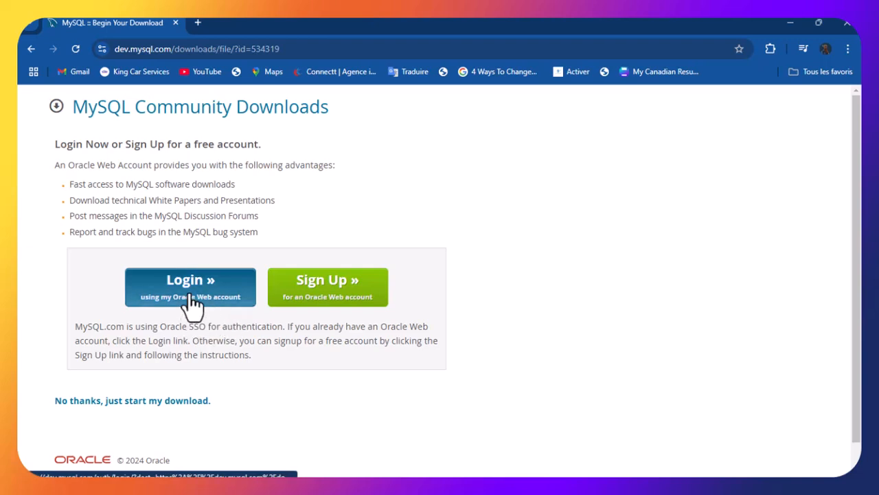
pyautogui.click(289, 280)
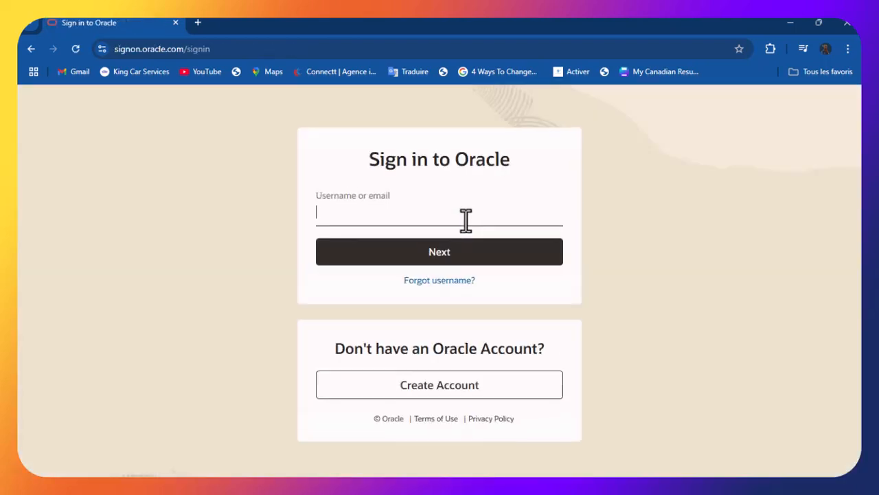
# - Try to sign in to Oracle with the account's email address and account password
pyautogui.click(541, 262)
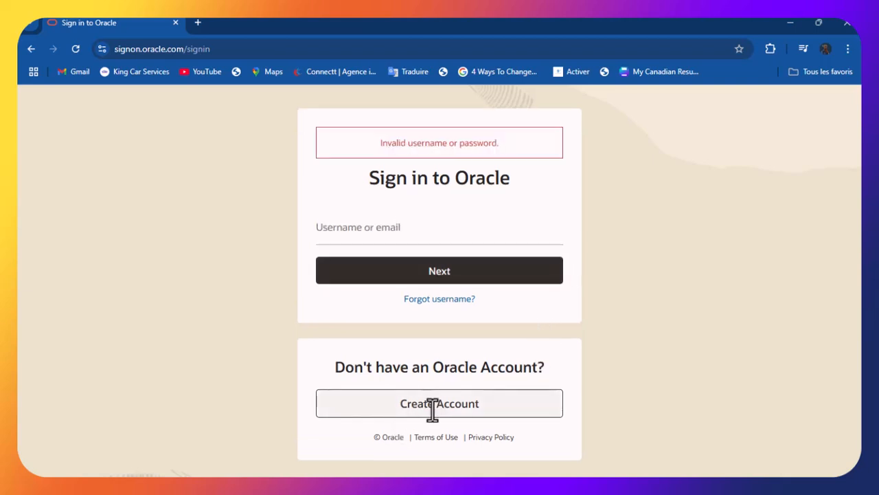
pyautogui.click(399, 237)
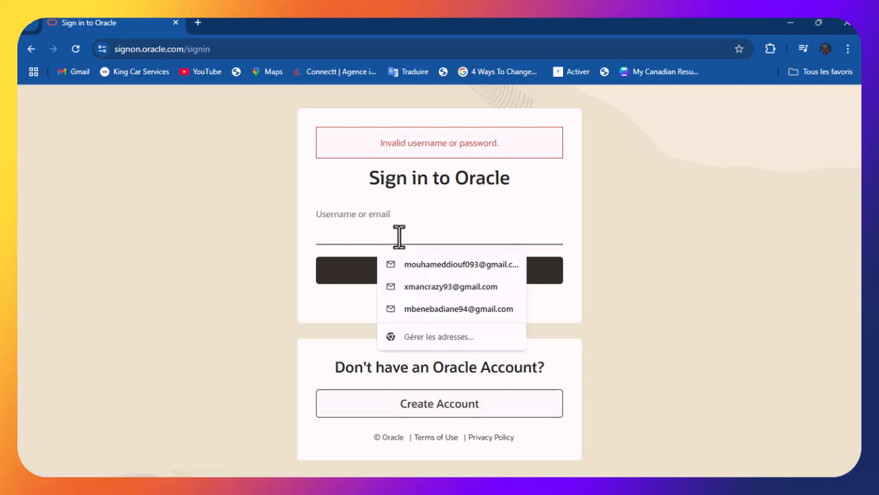
pyautogui.click(417, 264)
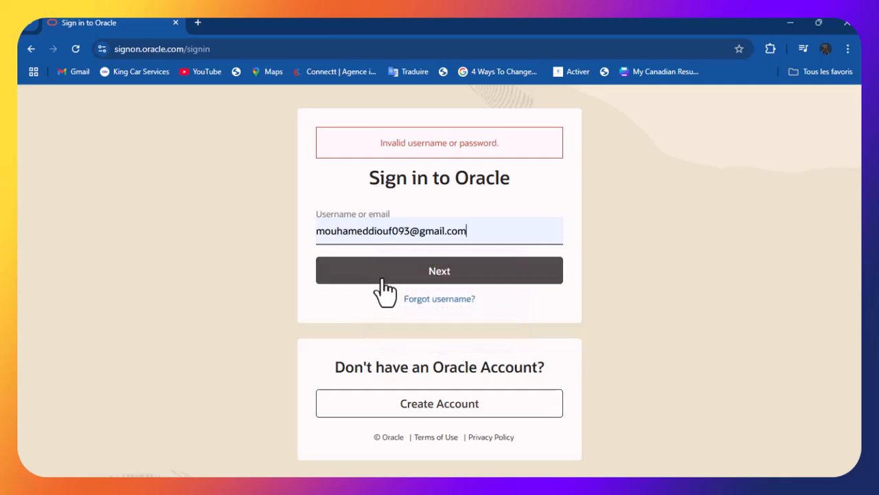
pyautogui.click(392, 279)
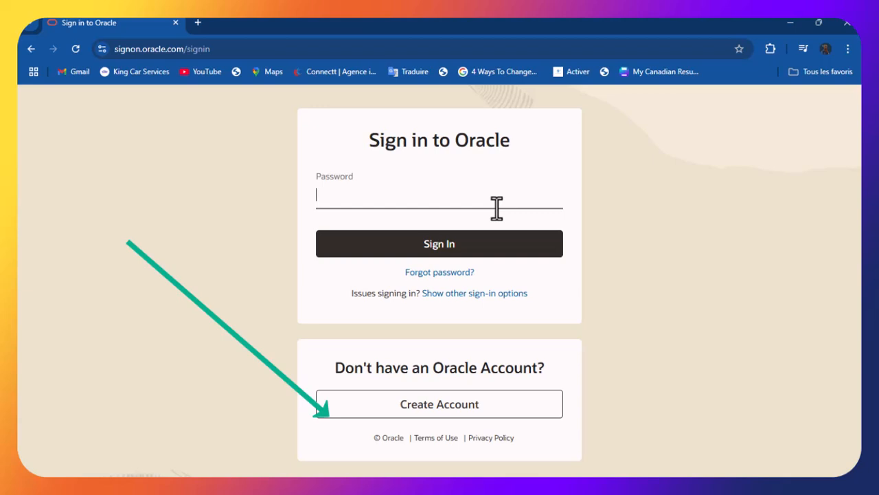
pyautogui.write('••••••••••••')
pyautogui.click(508, 249)
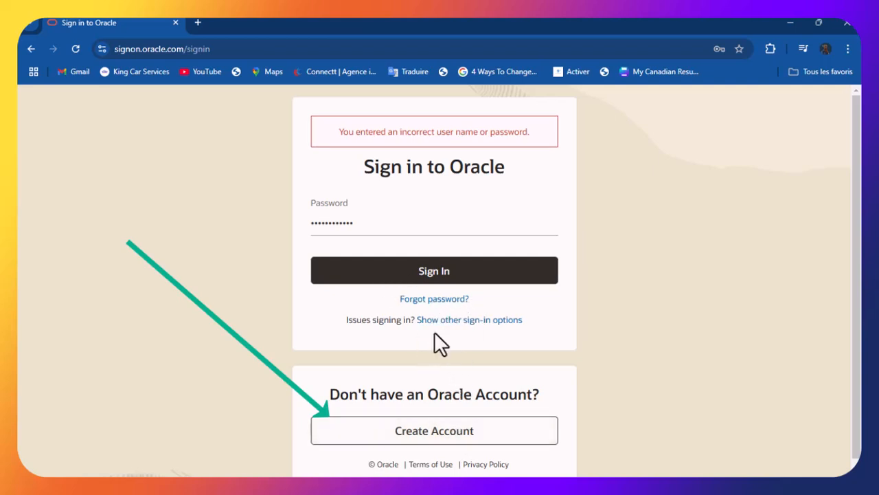
# - Open the form for creating a new Oracle account
pyautogui.scroll(-1, 434, 333)
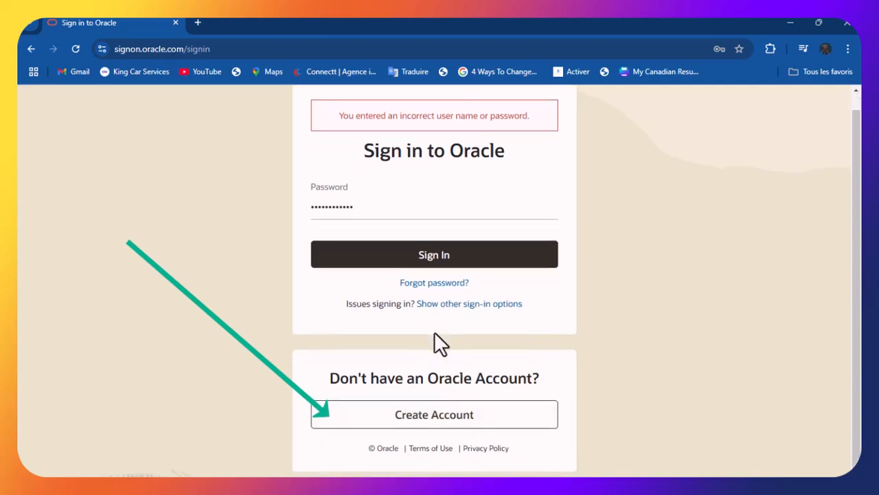
pyautogui.click(417, 416)
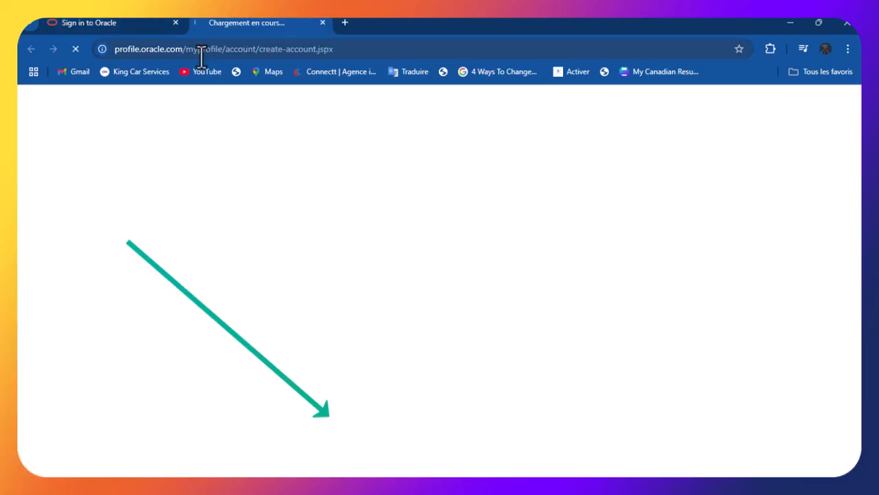
pyautogui.click(134, 18)
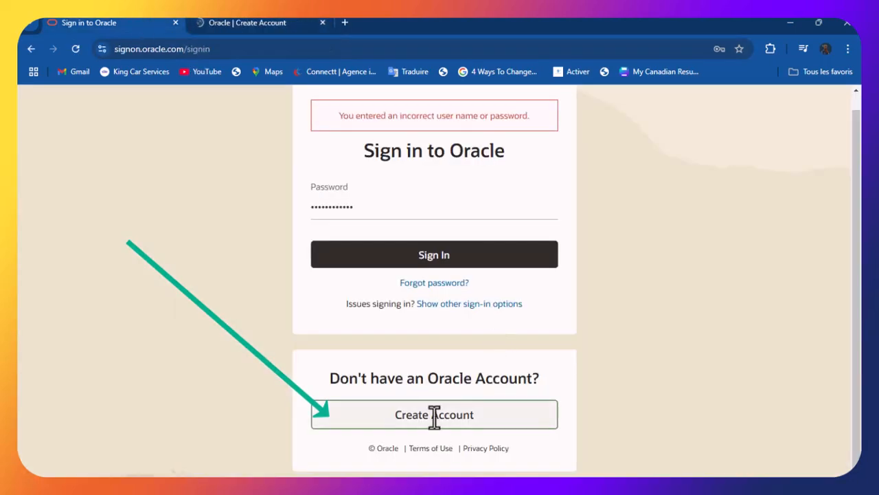
pyautogui.click(212, 20)
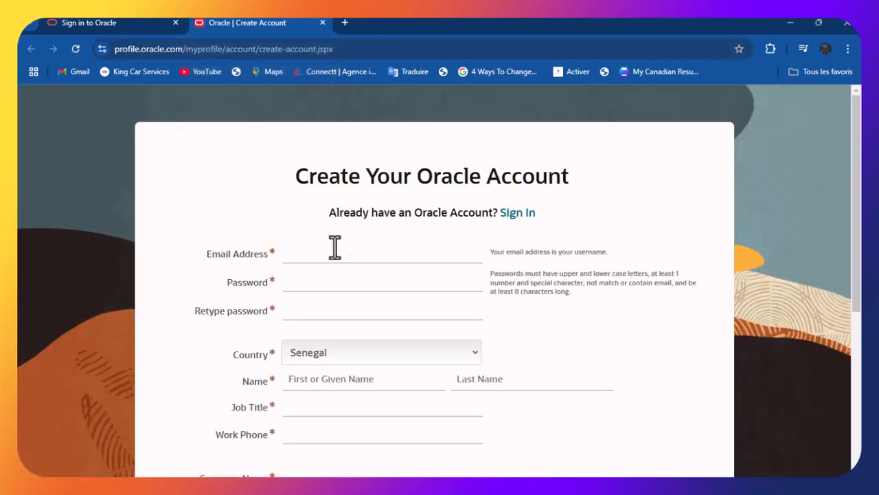
# - Fill in the email address for the new Oracle account
pyautogui.click(335, 248)
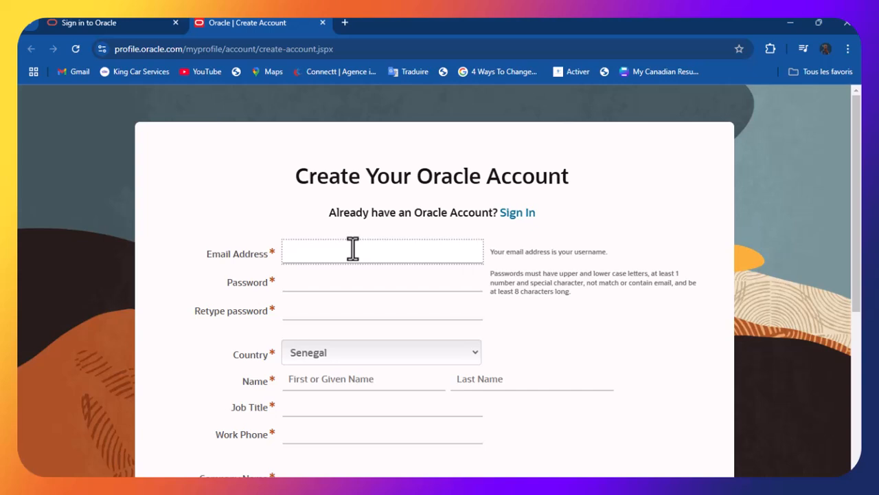
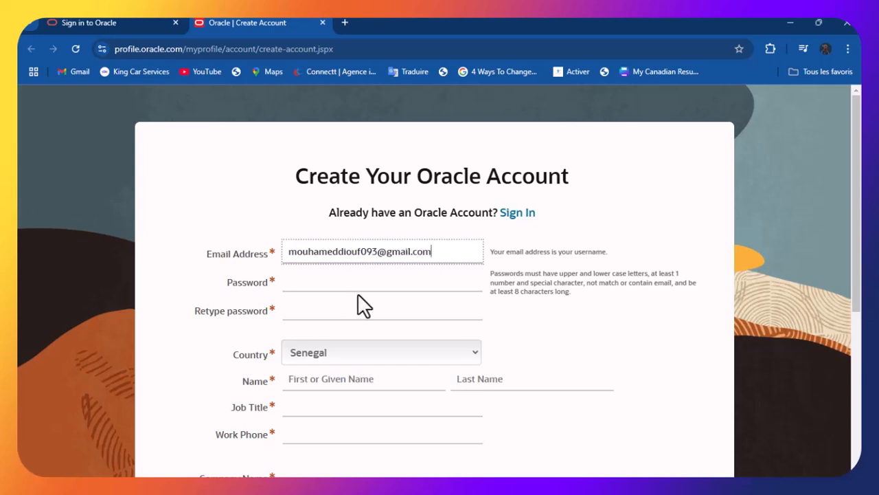
# - Enter a self-chosen account password in the Password field instead of the suggested one
pyautogui.click(389, 277)
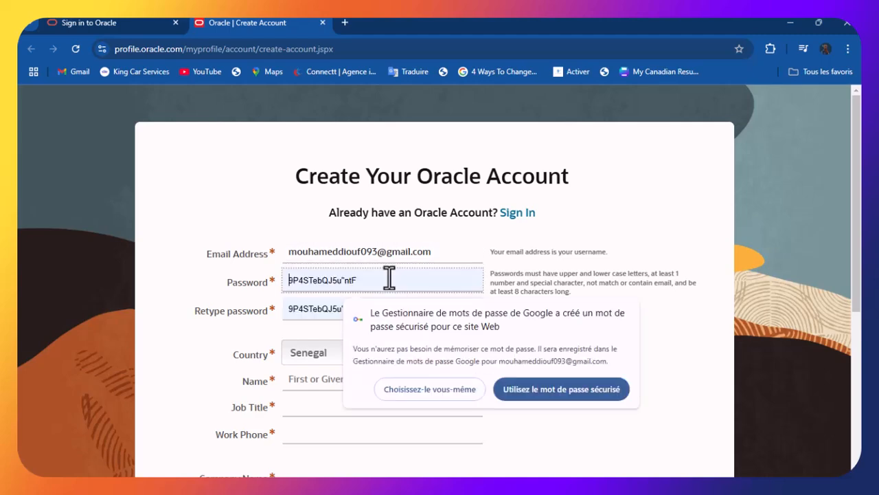
pyautogui.scroll(-2, 298, 304)
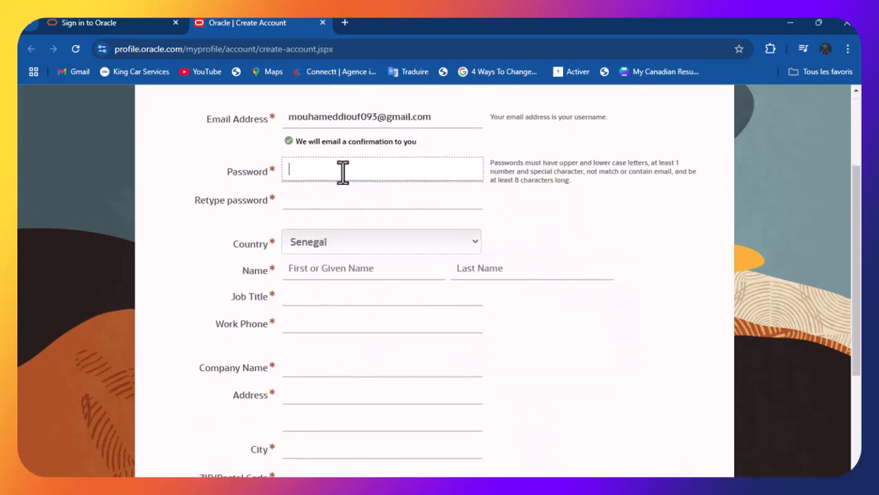
pyautogui.press('BackSpace')
pyautogui.press('BackSpace')
pyautogui.press('BackSpace')
pyautogui.press('BackSpace')
# - Repeat the self-chosen account password in the Retype password field
pyautogui.click(330, 204)
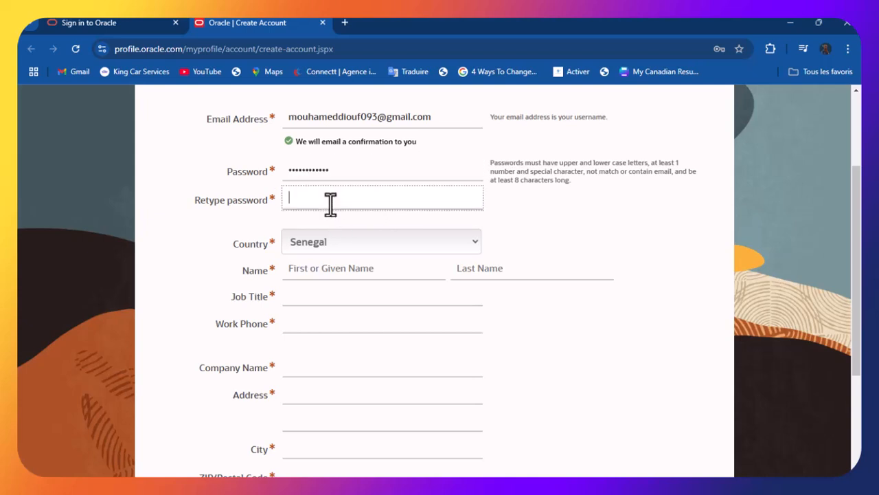
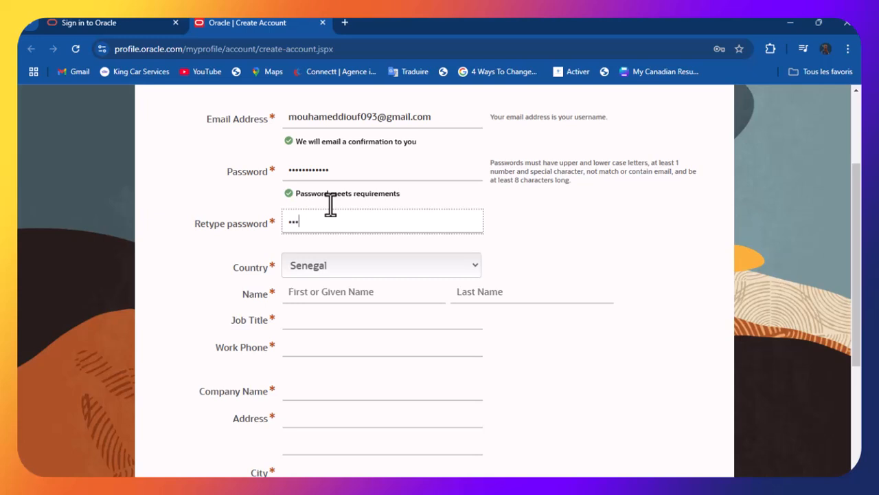
# - Fill in the account holder's first name and last name in the Name fields
pyautogui.click(384, 294)
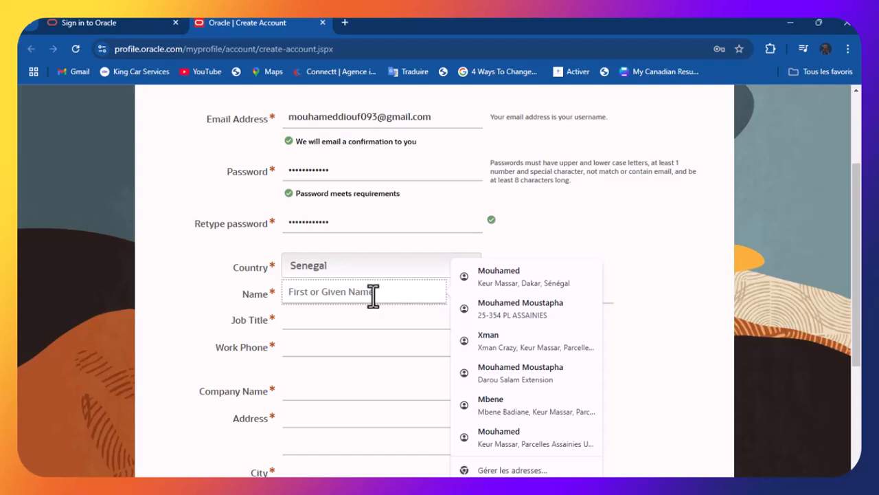
pyautogui.click(206, 310)
pyautogui.click(343, 290)
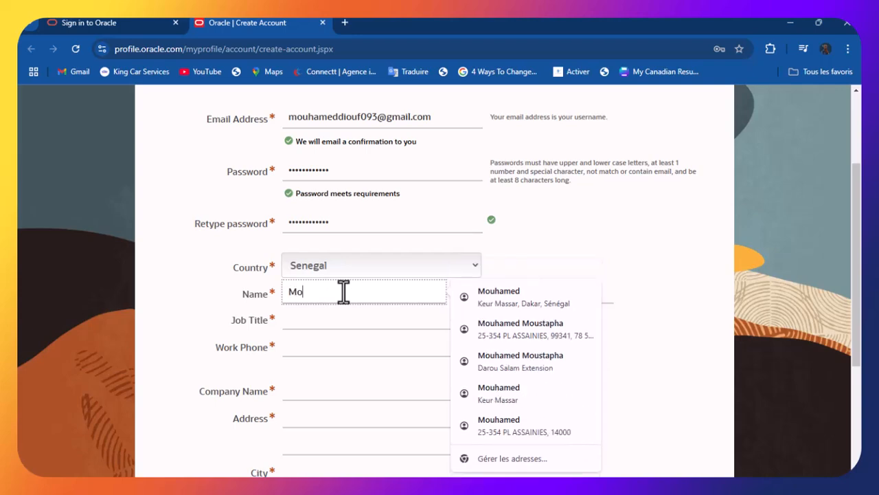
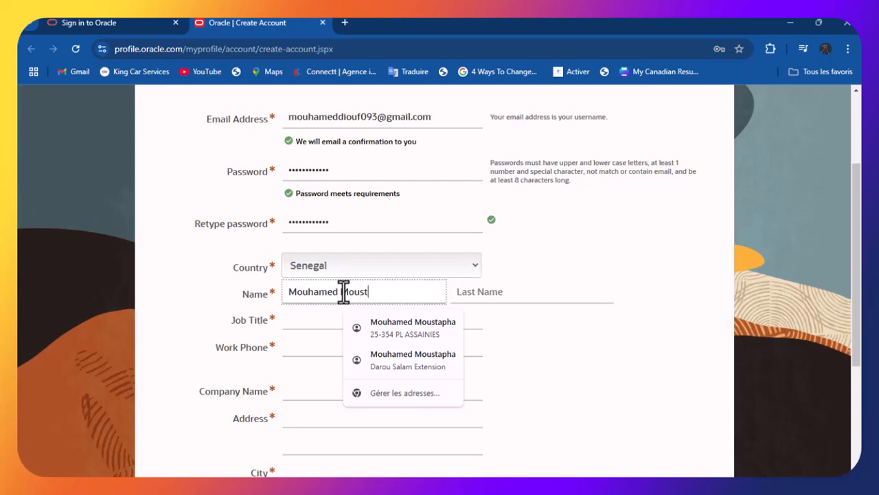
pyautogui.click(459, 294)
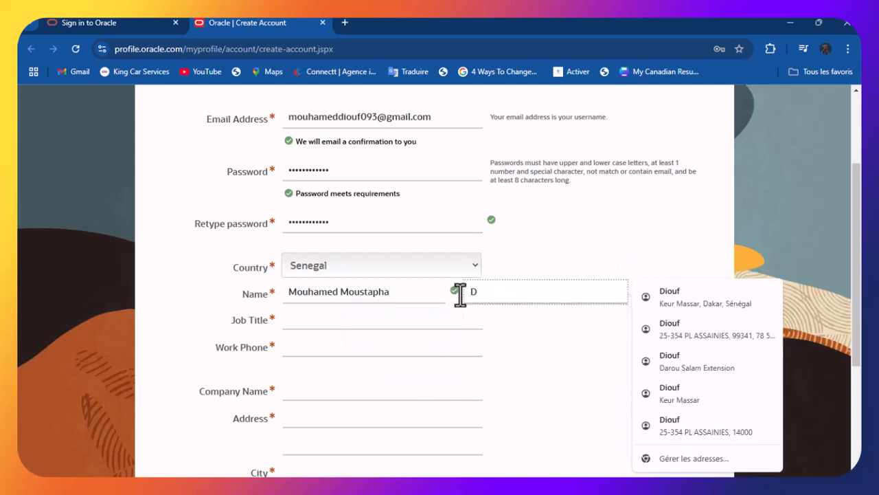
# - Set the job title to Developer and fill in the work phone number
pyautogui.click(419, 314)
pyautogui.write('D')
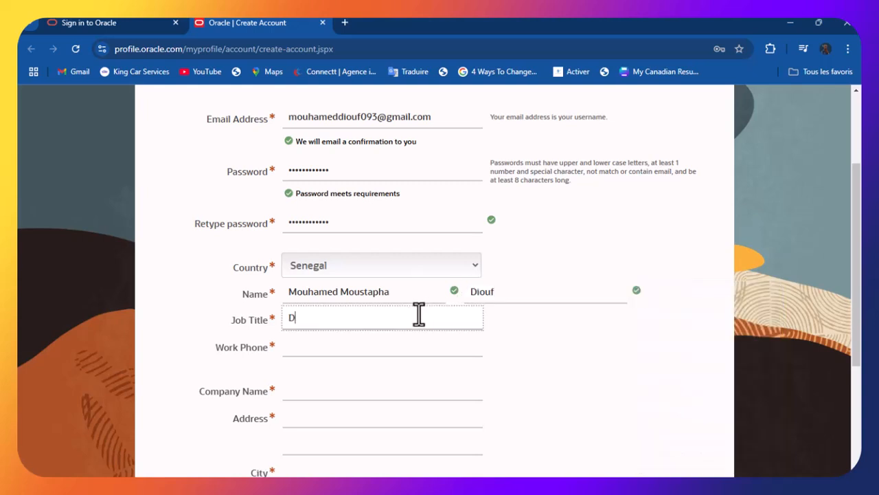
pyautogui.write('é')
pyautogui.press('BackSpace')
pyautogui.write('v')
pyautogui.write('velo')
pyautogui.write('per')
pyautogui.click(384, 350)
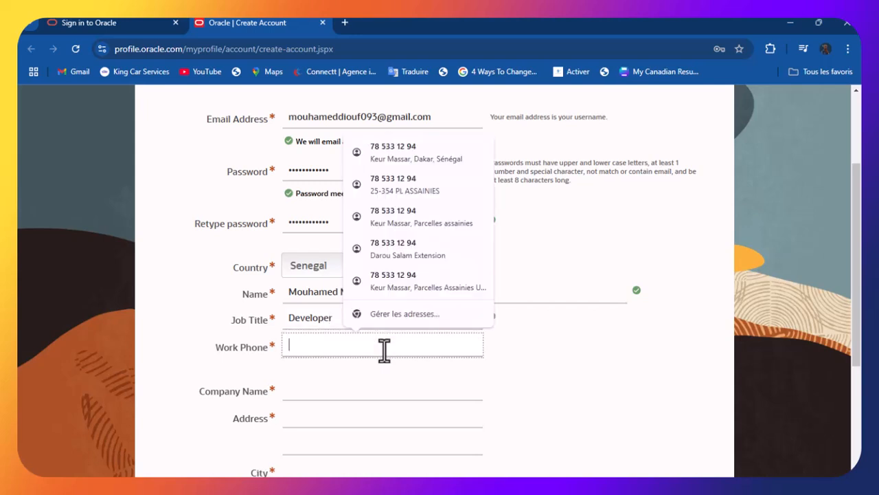
# - Enter 2MD as the company name and fill in the first address line
pyautogui.click(356, 388)
pyautogui.scroll(-1, 355, 389)
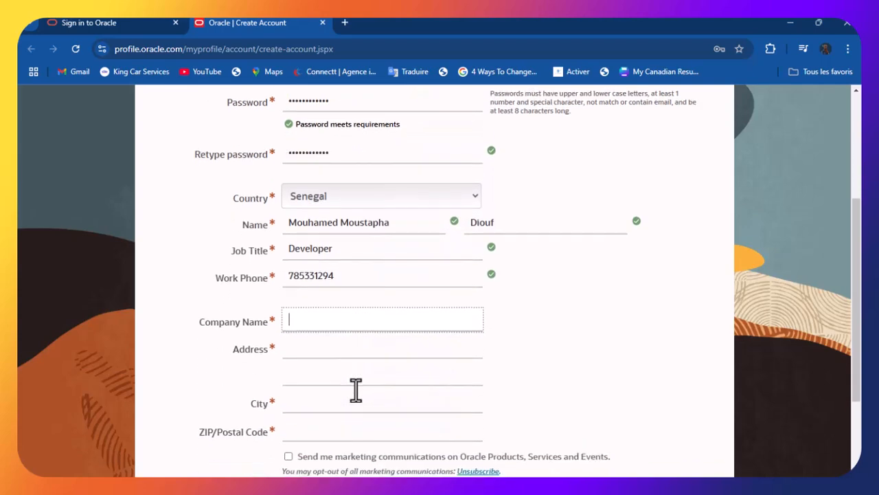
pyautogui.write('2MD')
pyautogui.click(345, 344)
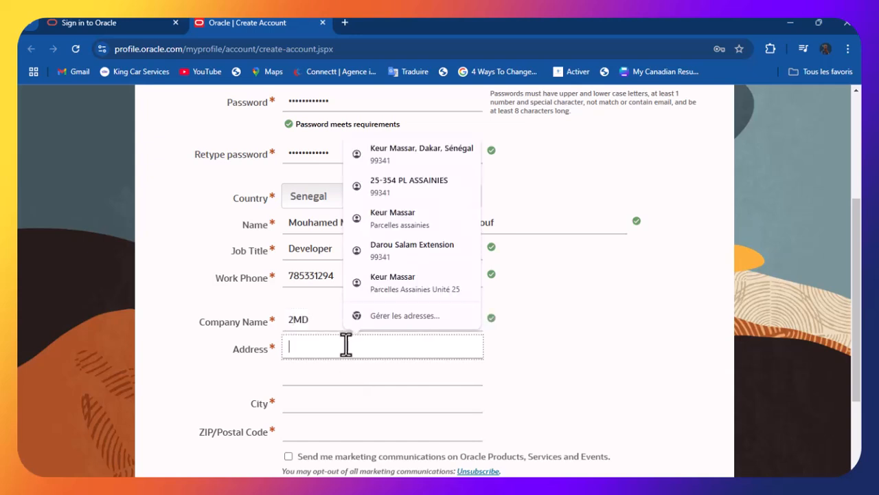
pyautogui.write('Keuy')
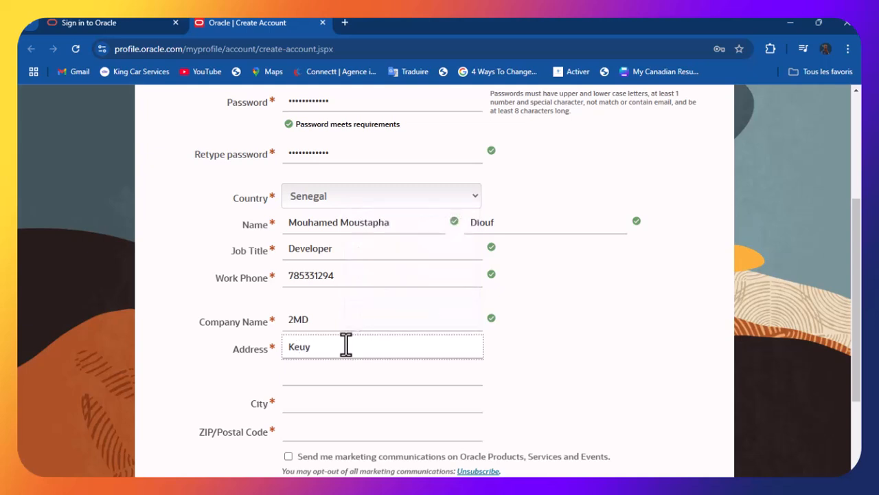
pyautogui.press('BackSpace')
pyautogui.write('r ')
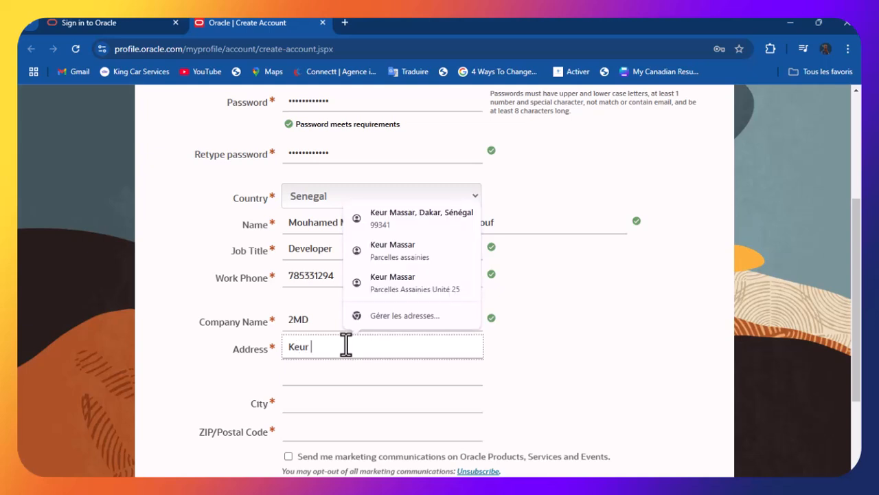
pyautogui.write('Massar')
# - Fill in the city and the ZIP/postal code of the address
pyautogui.click(344, 408)
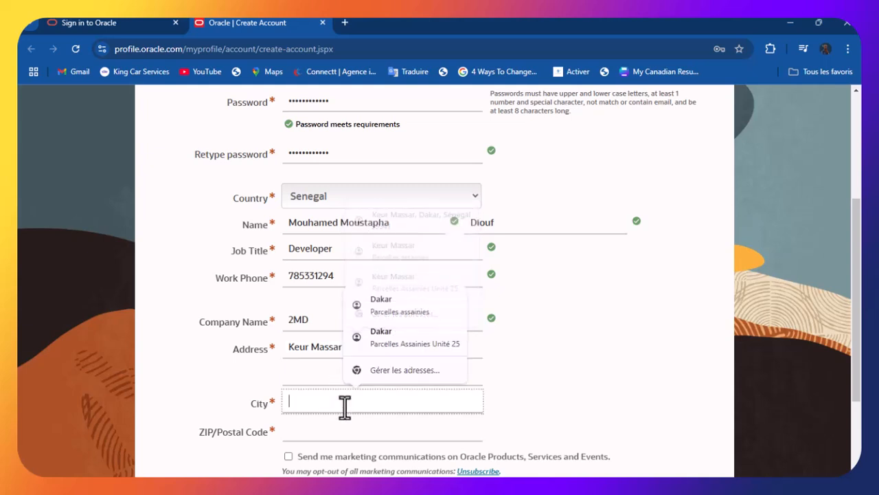
pyautogui.write('Daja')
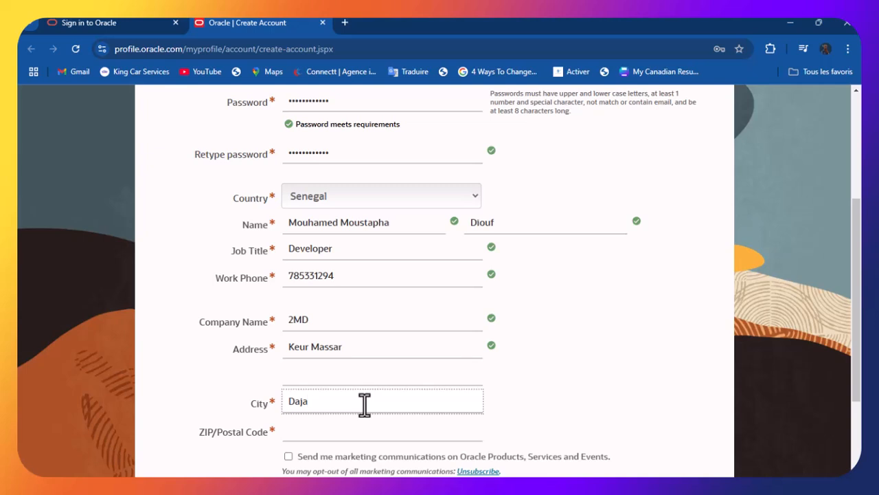
pyautogui.press('BackSpace')
pyautogui.press('BackSpace')
pyautogui.write('kar')
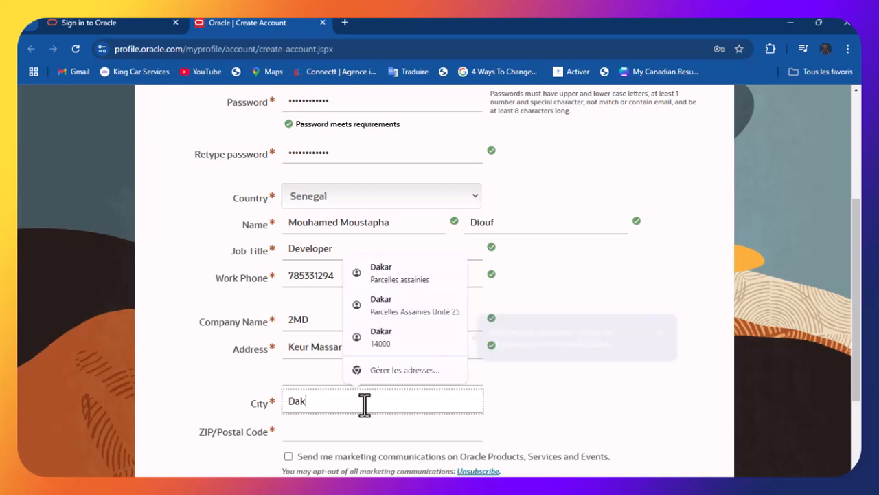
pyautogui.click(340, 430)
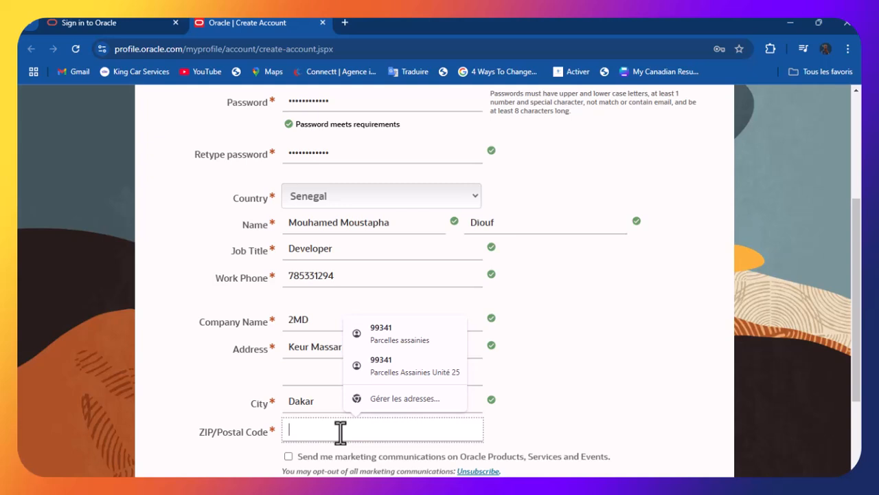
pyautogui.write('14000')
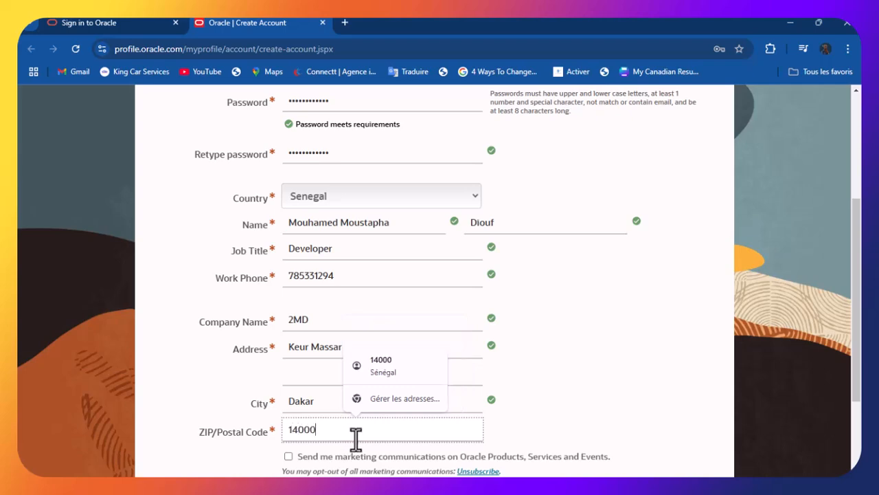
# - Submit the completed form to create the Oracle account, leaving marketing communications unticked
pyautogui.scroll(-2, 355, 436)
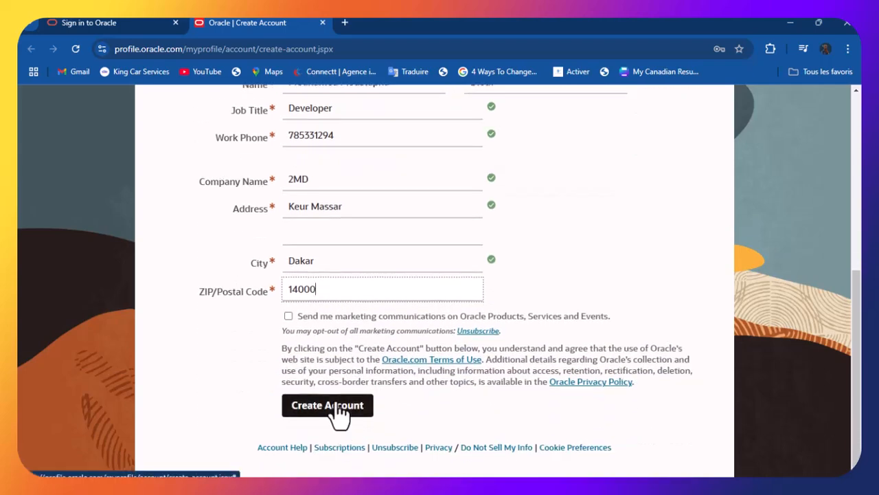
pyautogui.click(337, 406)
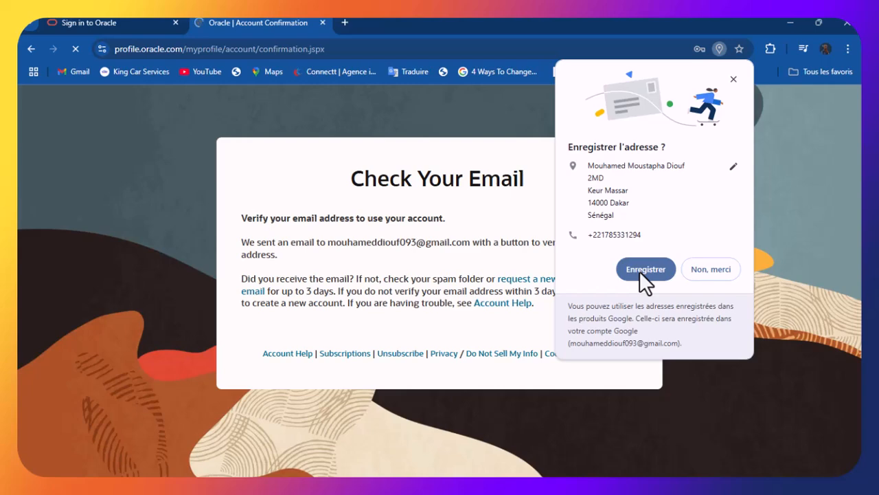
# - Decline storing the address in the browser and save the new Oracle account's login credentials
pyautogui.click(699, 270)
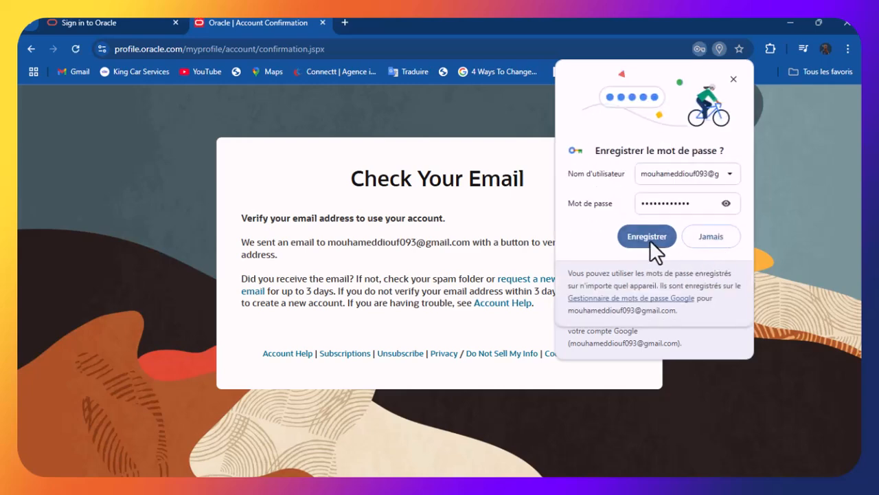
pyautogui.click(649, 239)
pyautogui.click(603, 332)
pyautogui.click(709, 269)
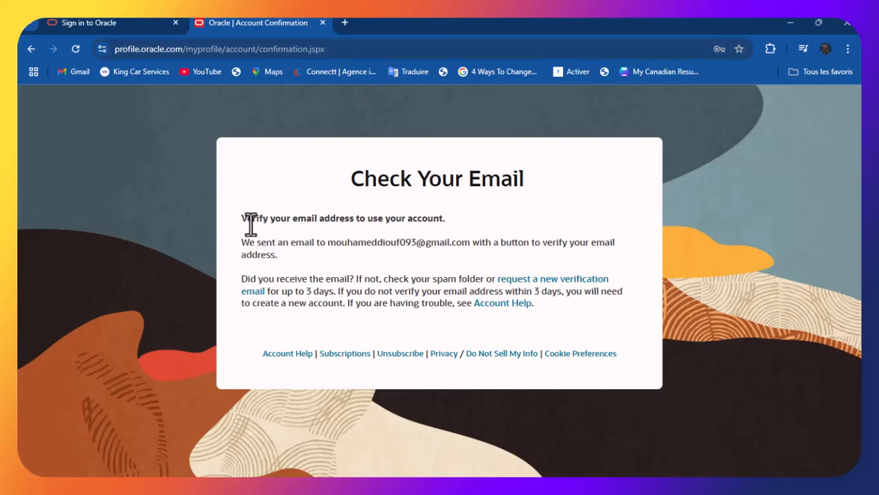
# - Switch to Gmail, open Oracle's verification message and verify the new account's email address
pyautogui.moveTo(243, 218); pyautogui.dragTo(448, 219)
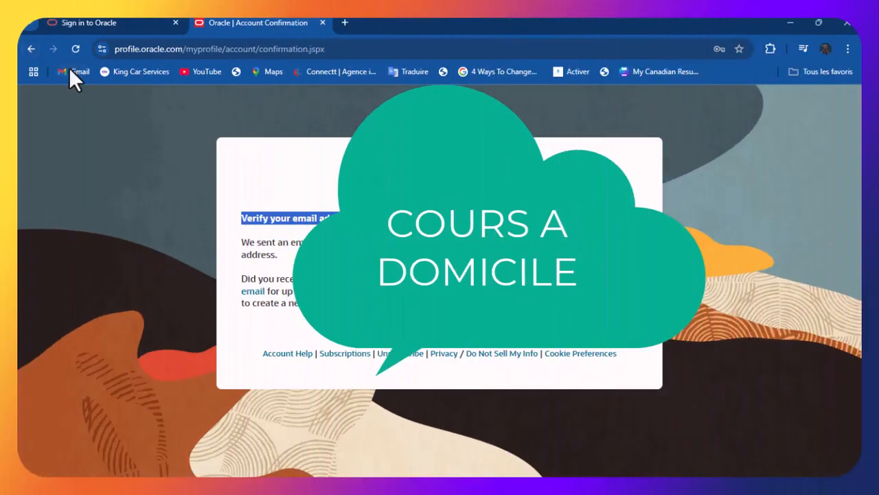
pyautogui.click(70, 69)
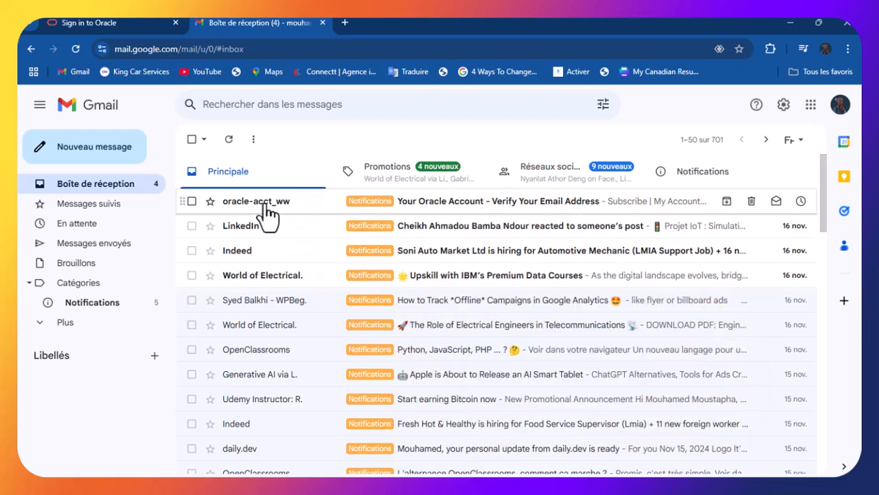
pyautogui.click(266, 204)
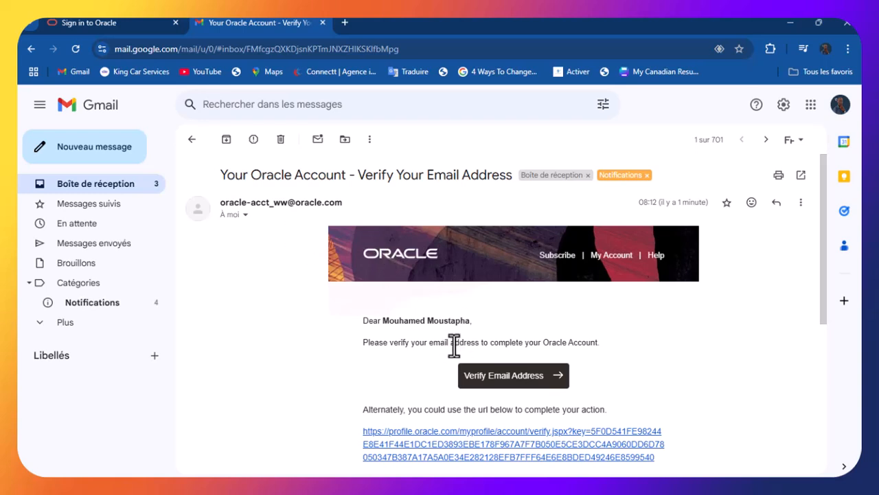
pyautogui.scroll(-1, 454, 345)
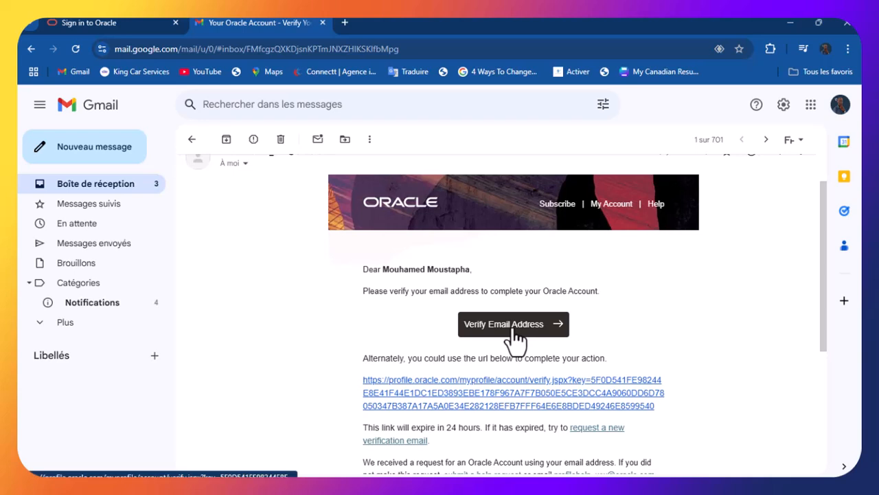
pyautogui.click(514, 337)
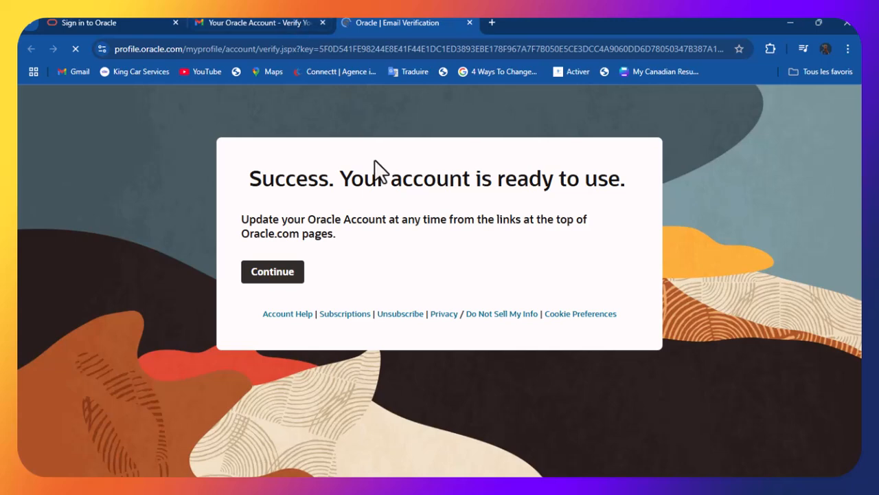
pyautogui.click(321, 22)
pyautogui.click(280, 272)
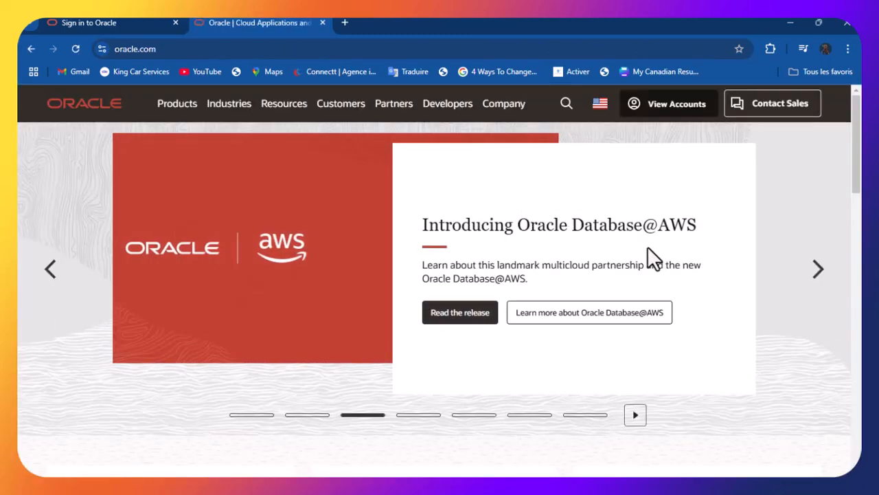
# - Close the Oracle home page and go back from the old sign-in page to the MySQL Community Downloads page
pyautogui.scroll(-3, 795, 344)
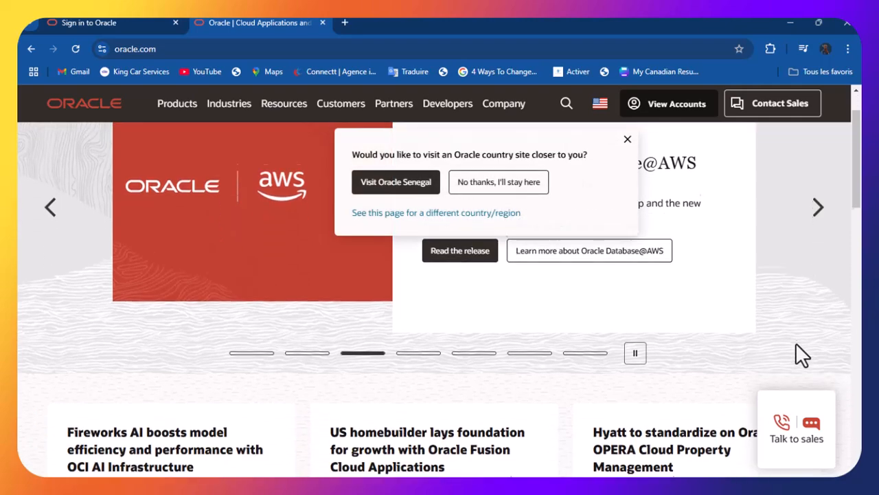
pyautogui.scroll(3, 797, 343)
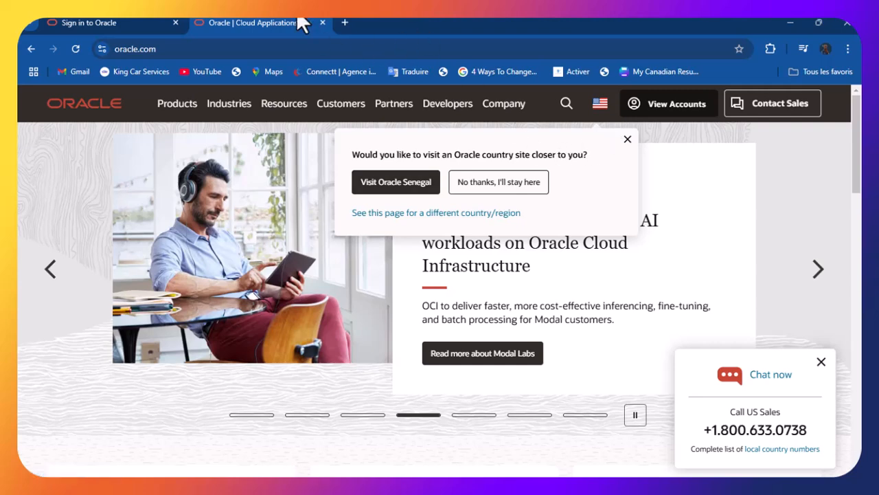
pyautogui.click(322, 23)
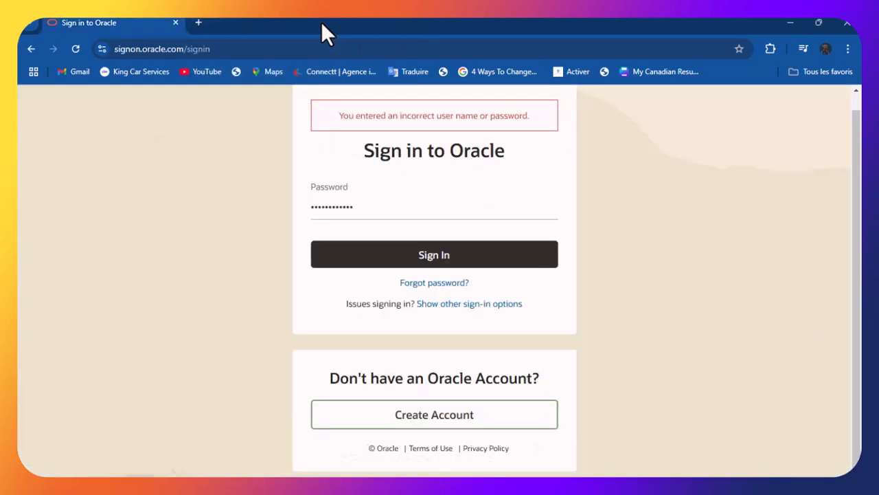
pyautogui.scroll(1, 453, 237)
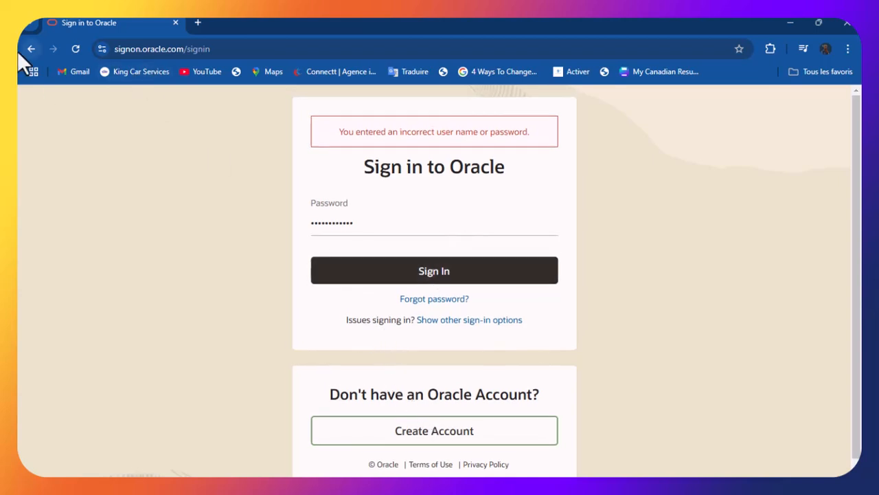
pyautogui.click(35, 43)
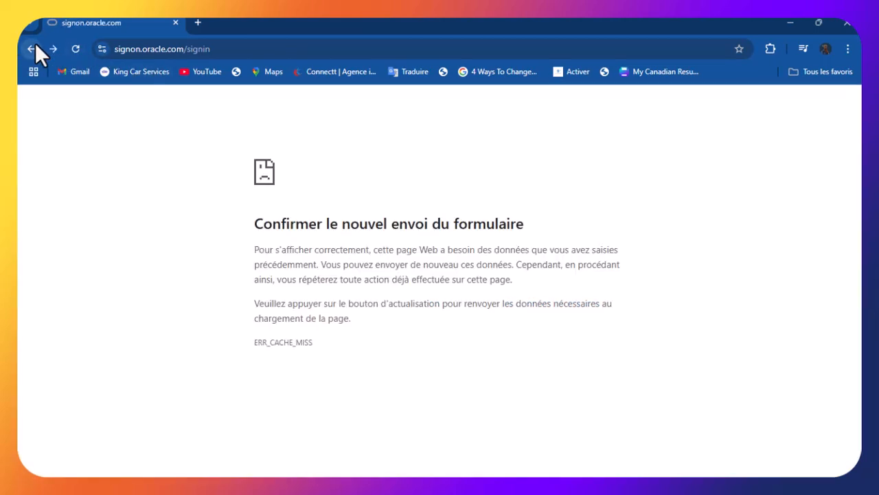
pyautogui.click(35, 43)
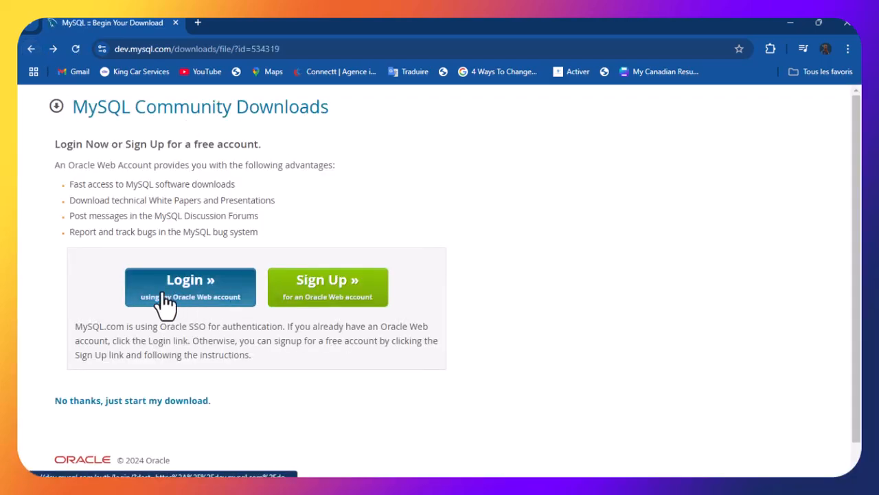
# - Open the Oracle account login from the MySQL download page and try to fill in the saved username
pyautogui.click(191, 301)
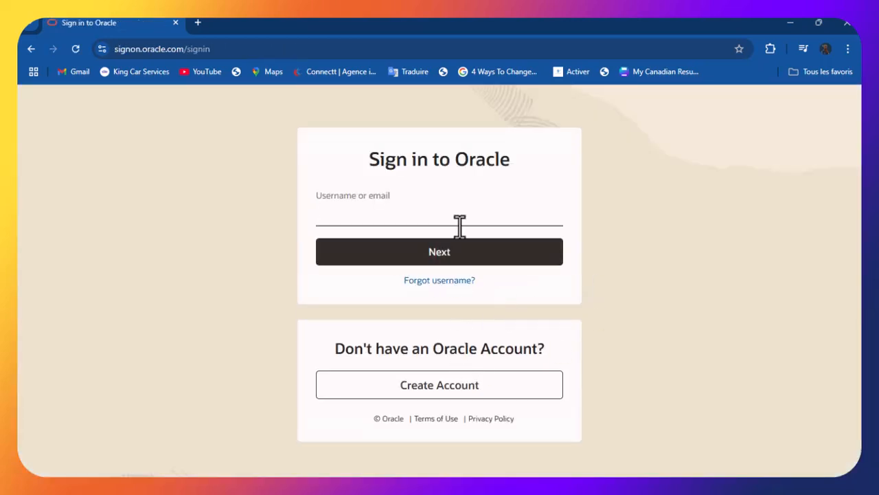
pyautogui.write('MO')
pyautogui.press('BackSpace')
pyautogui.press('BackSpace')
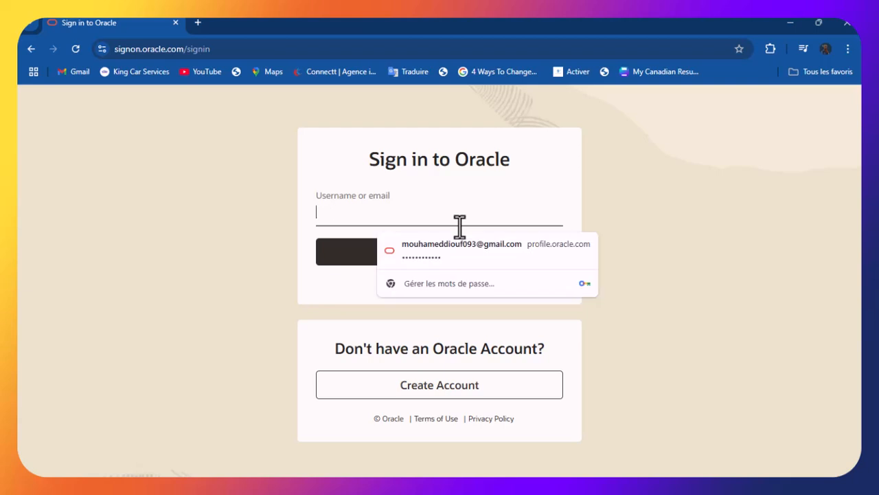
pyautogui.click(465, 235)
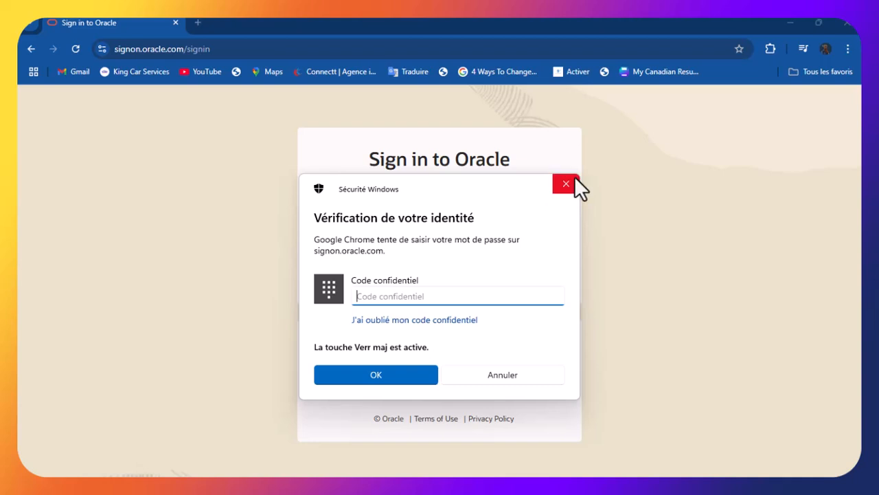
pyautogui.click(575, 178)
# - Enter the account's email address as the Oracle username and continue to the password
pyautogui.write('MO')
pyautogui.press('BackSpace')
pyautogui.press('BackSpace')
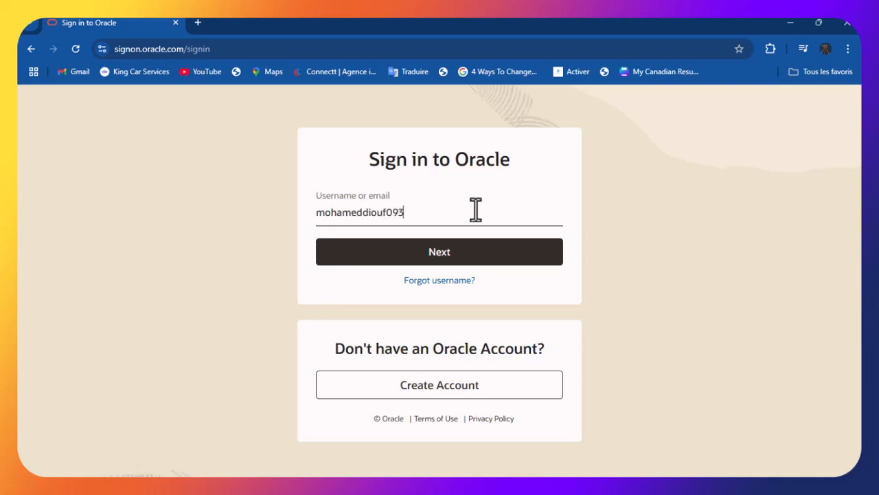
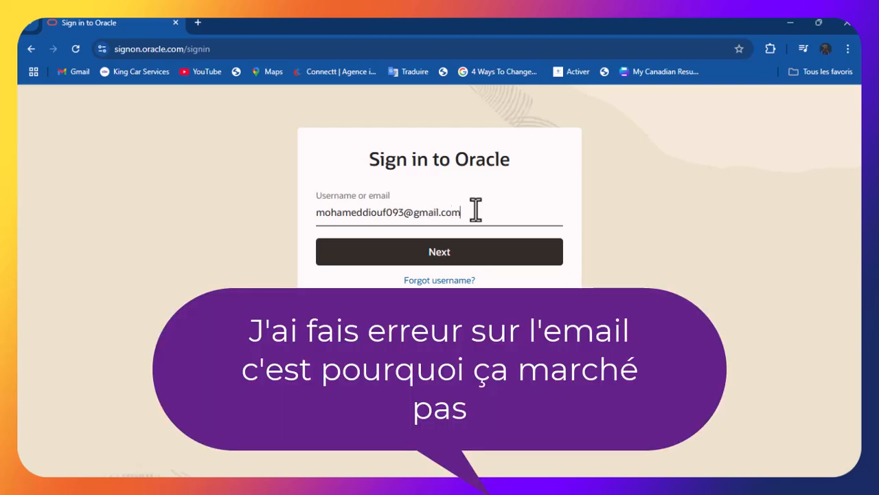
pyautogui.click(410, 253)
pyautogui.click(522, 253)
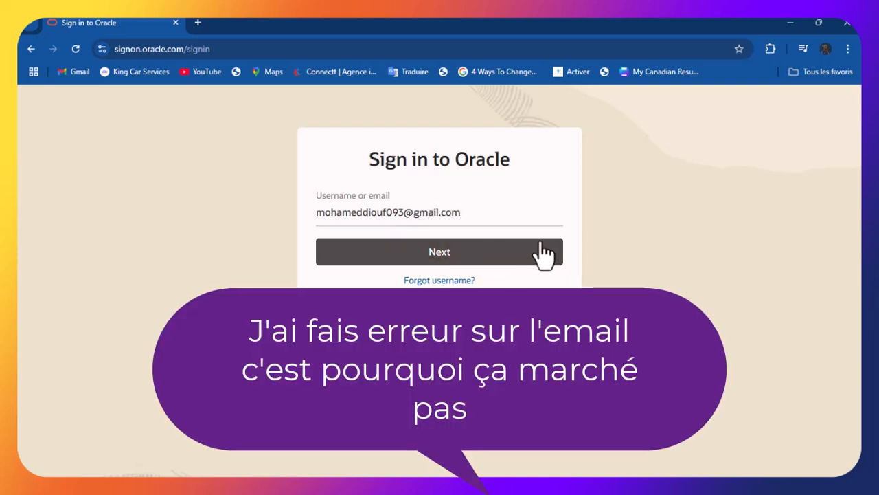
pyautogui.click(446, 243)
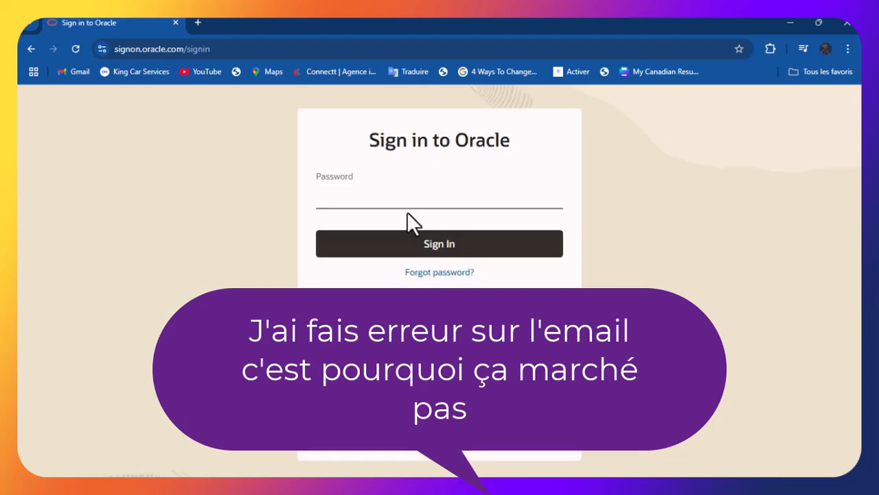
# - Enter the Oracle account password and try to sign in
pyautogui.write('••••••••••••')
pyautogui.click(407, 248)
# - Clear the rejected entry, re-enter the Oracle account password and try signing in again
pyautogui.click(429, 225)
pyautogui.press('BackSpace')
pyautogui.press('BackSpace')
pyautogui.press('BackSpace')
pyautogui.press('BackSpace')
pyautogui.press('BackSpace')
pyautogui.press('BackSpace')
pyautogui.press('BackSpace')
pyautogui.press('BackSpace')
pyautogui.press('BackSpace')
pyautogui.press('BackSpace')
pyautogui.press('BackSpace')
pyautogui.press('BackSpace')
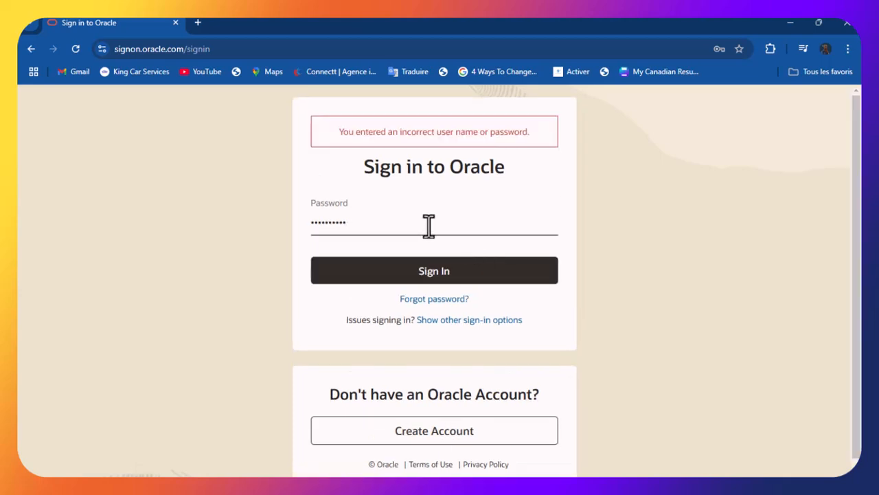
pyautogui.write('•')
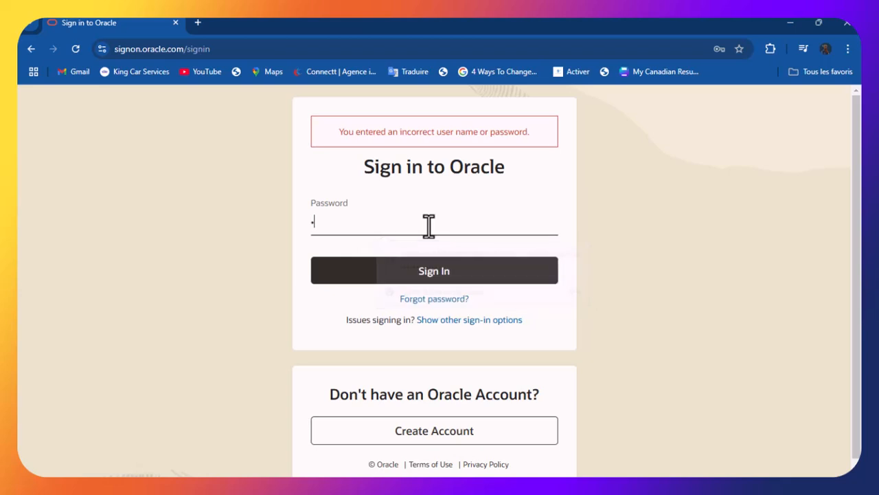
pyautogui.write('•••••••••')
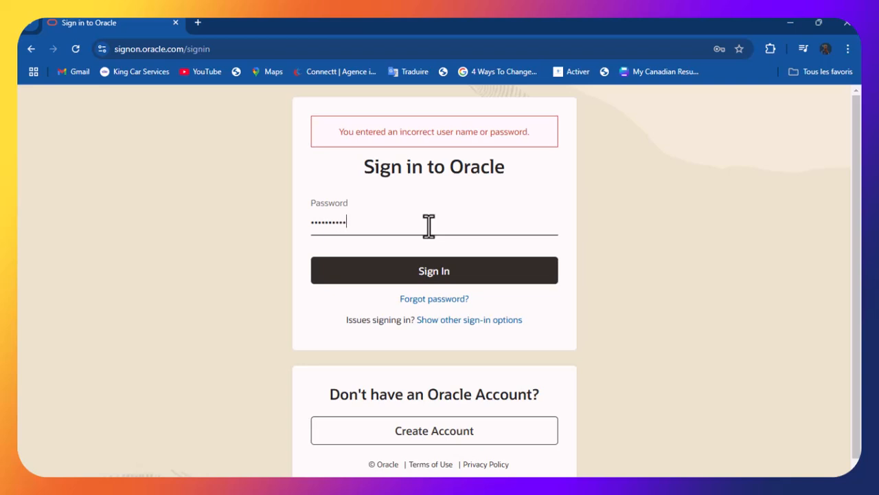
pyautogui.write('•')
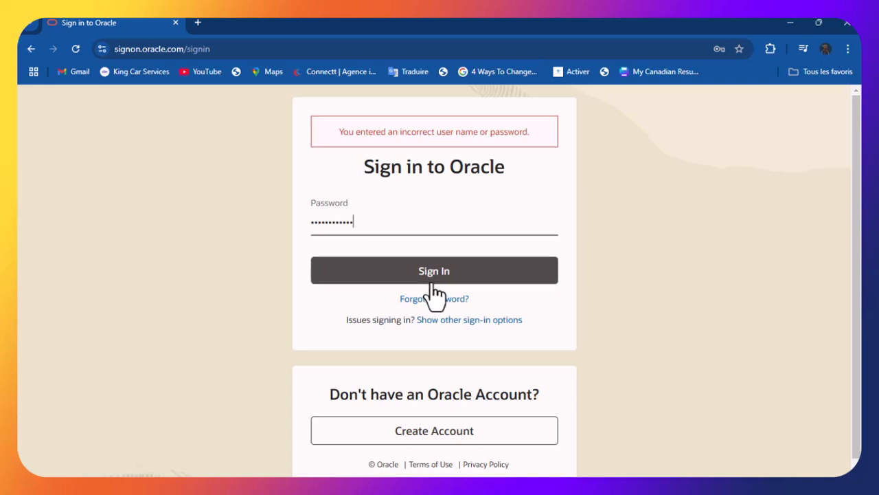
pyautogui.click(418, 261)
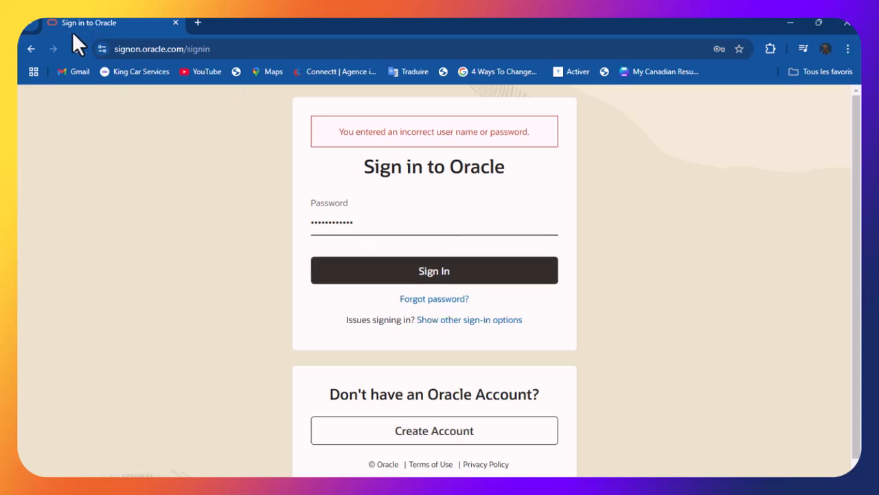
# - Go back to the MySQL Community Downloads page and reopen the Oracle account login
pyautogui.click(38, 47)
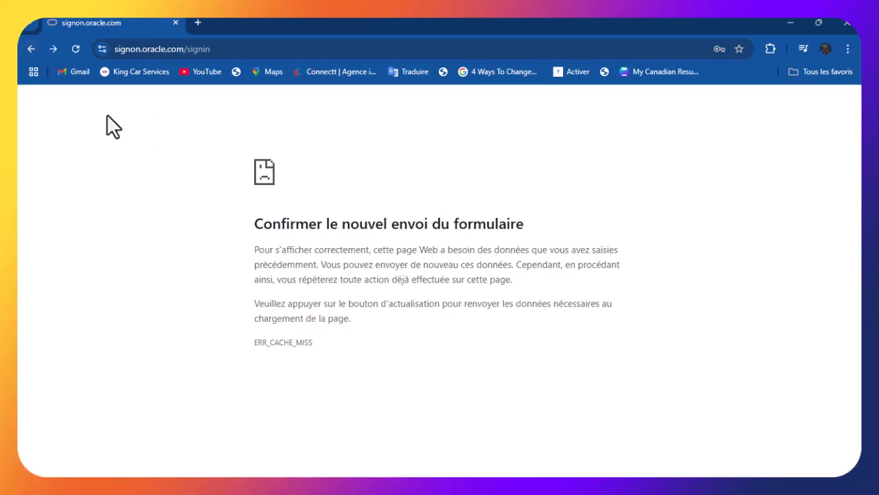
pyautogui.click(33, 50)
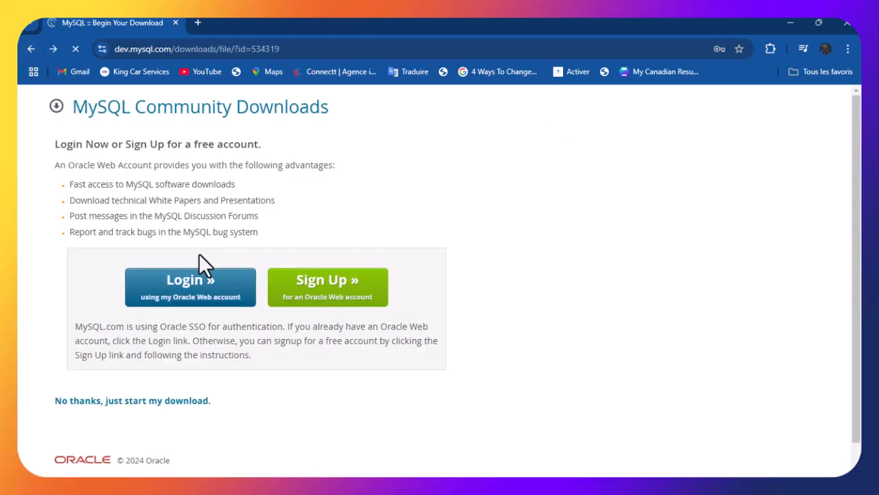
pyautogui.click(209, 282)
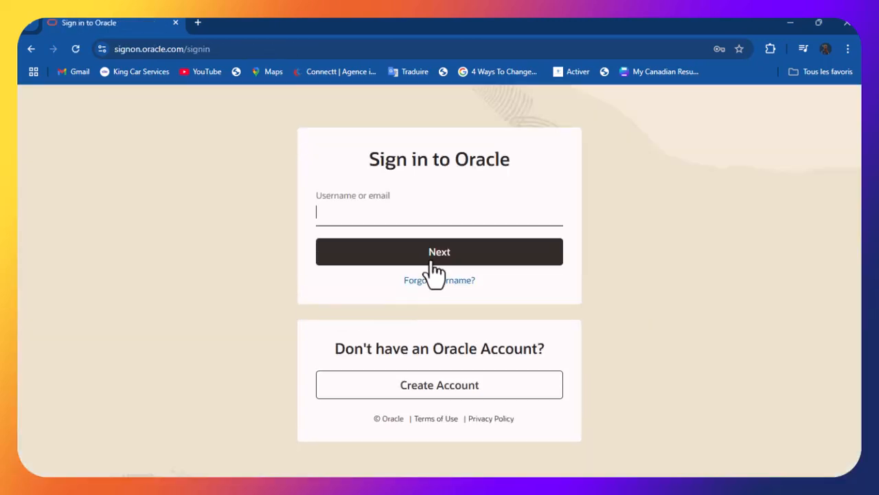
# - Fill in the Oracle username from the saved credentials, confirming the Windows identity check with the PIN
pyautogui.click(418, 222)
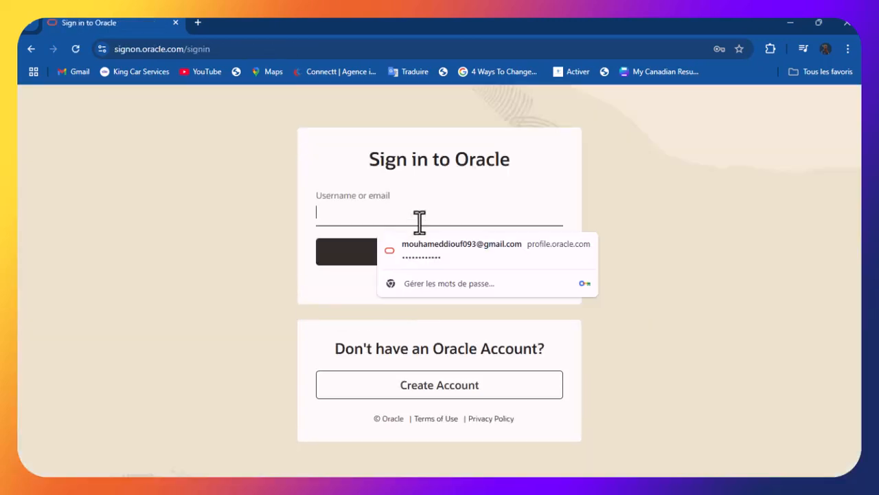
pyautogui.click(435, 253)
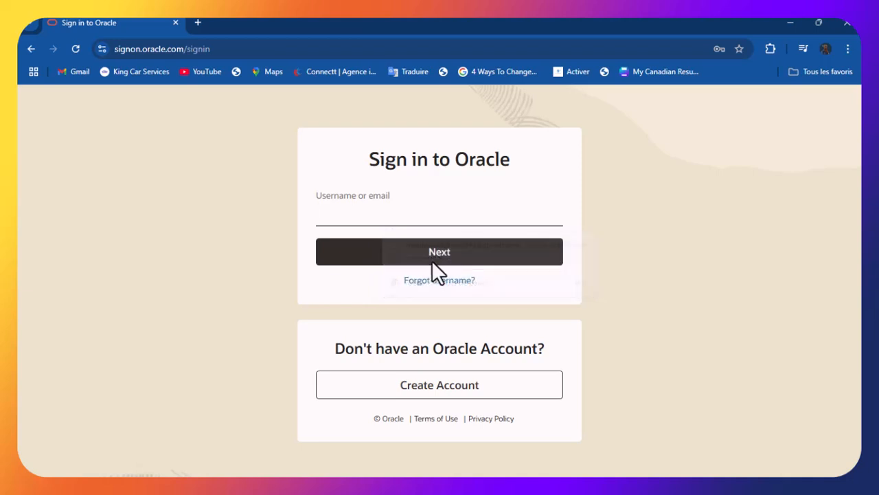
pyautogui.write('•')
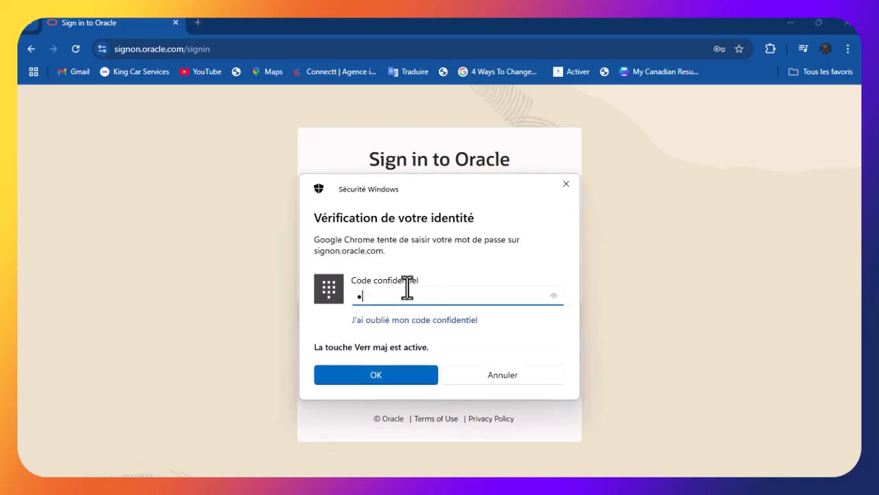
pyautogui.press('capslock')
pyautogui.write('•••••••')
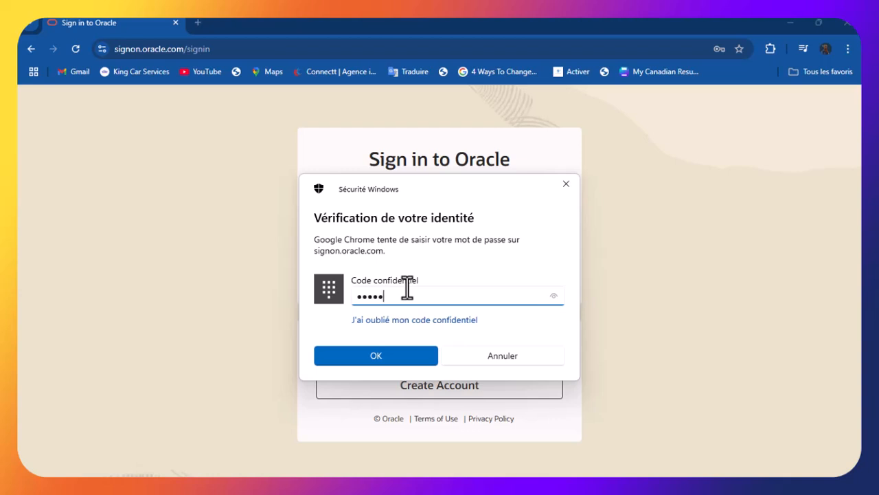
pyautogui.write('•••')
pyautogui.click(372, 354)
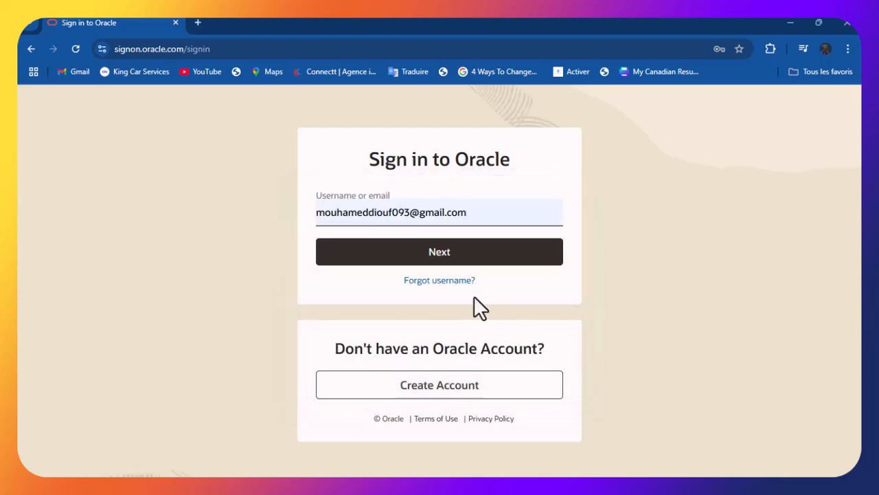
# - Continue with the filled-in username, fill in the saved account password and sign in to Oracle
pyautogui.click(444, 261)
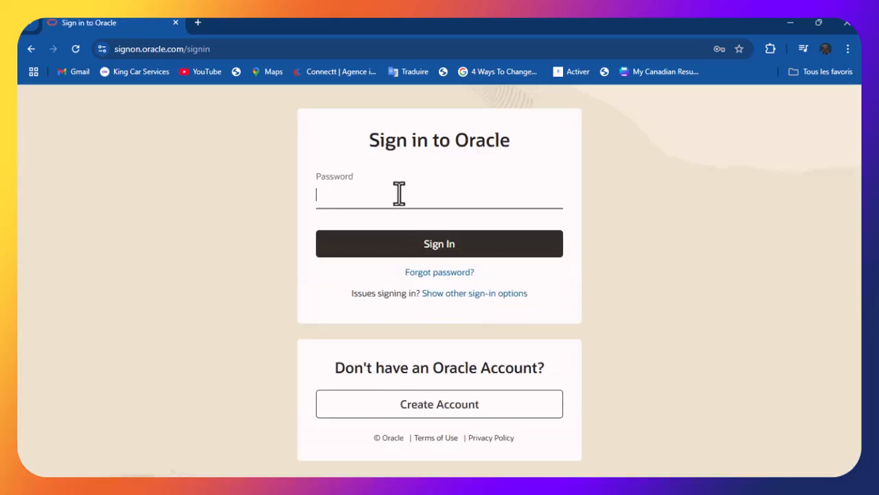
pyautogui.click(399, 195)
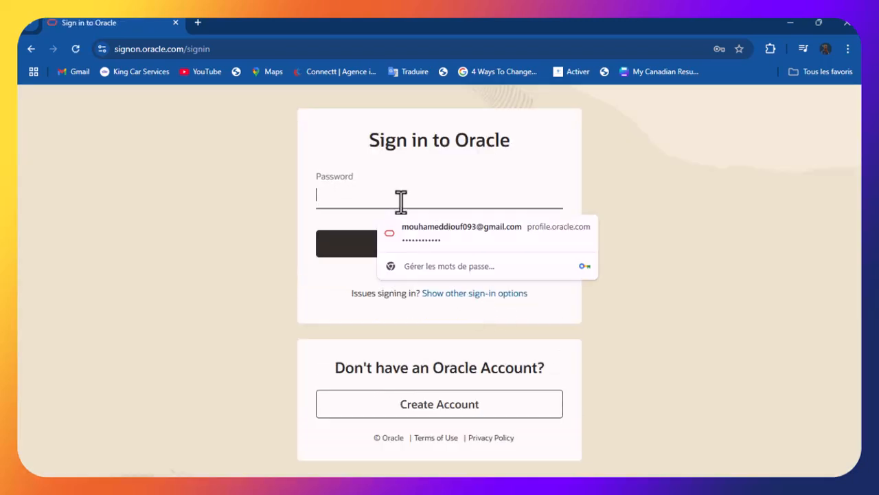
pyautogui.click(485, 240)
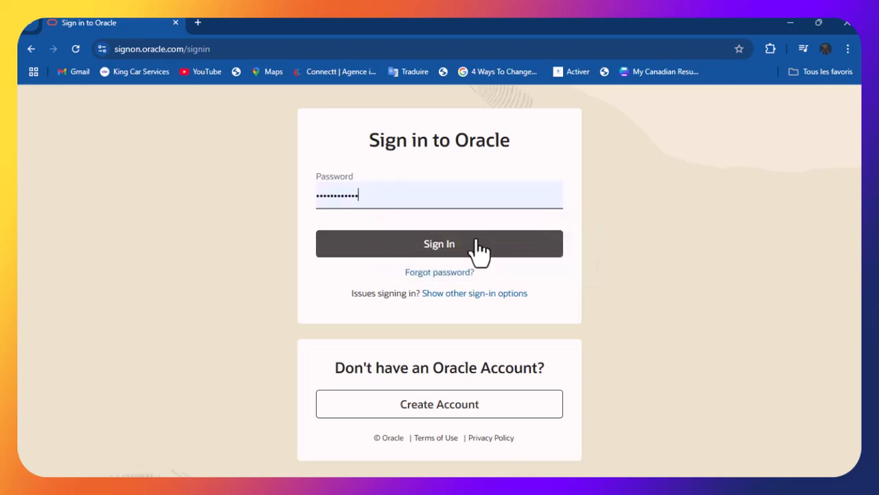
pyautogui.click(426, 253)
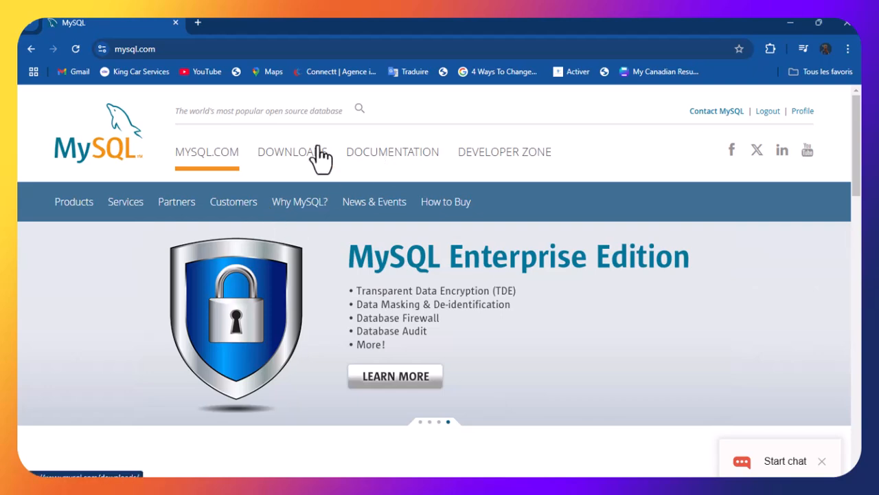
# - Look through the editions on the MySQL Downloads page and go back to the MySQL home page
pyautogui.click(304, 160)
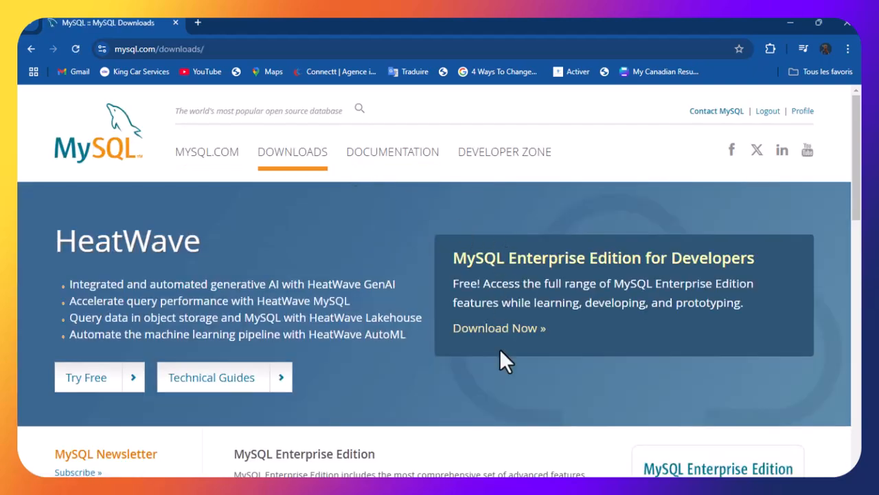
pyautogui.scroll(-1, 501, 353)
pyautogui.scroll(1, 499, 351)
pyautogui.scroll(-2, 499, 350)
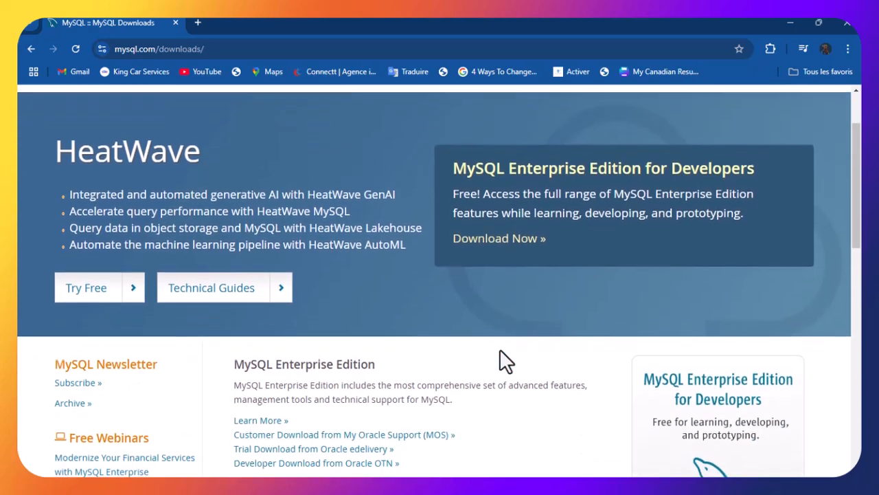
pyautogui.scroll(-2, 500, 352)
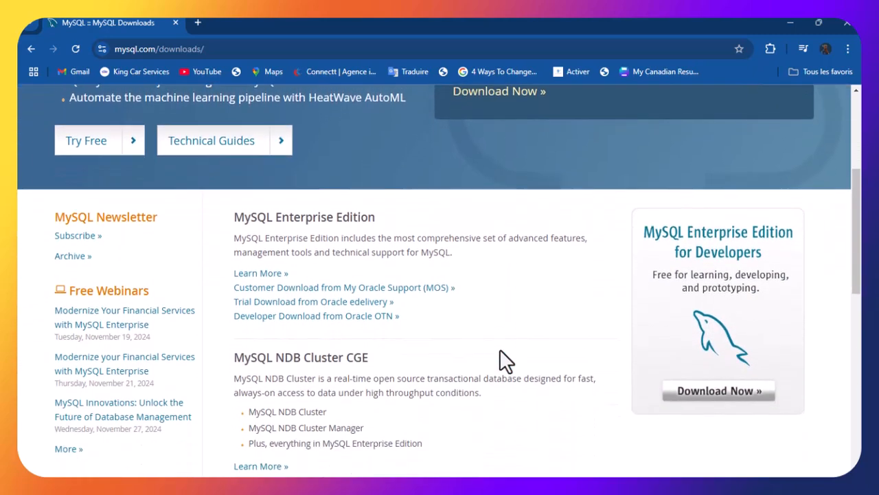
pyautogui.moveTo(508, 388); pyautogui.dragTo(503, 314)
pyautogui.click(513, 296)
pyautogui.hotkey('alt', 'Left')
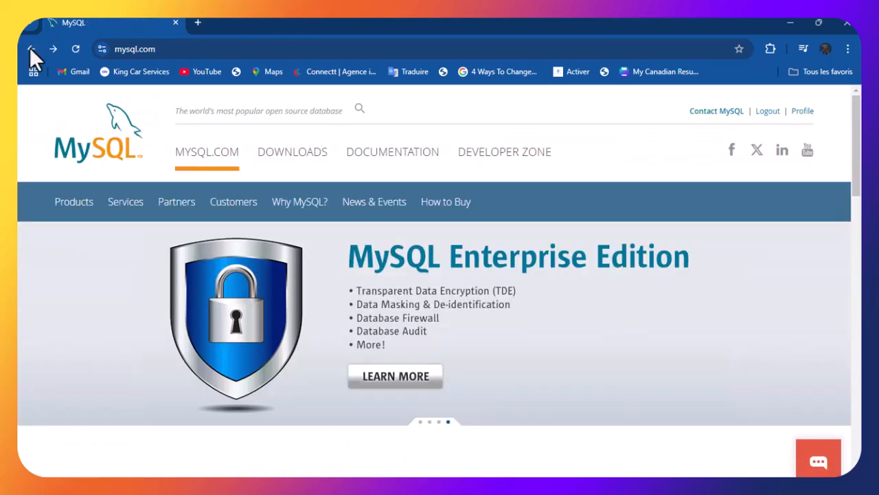
pyautogui.hotkey('alt', 'Right')
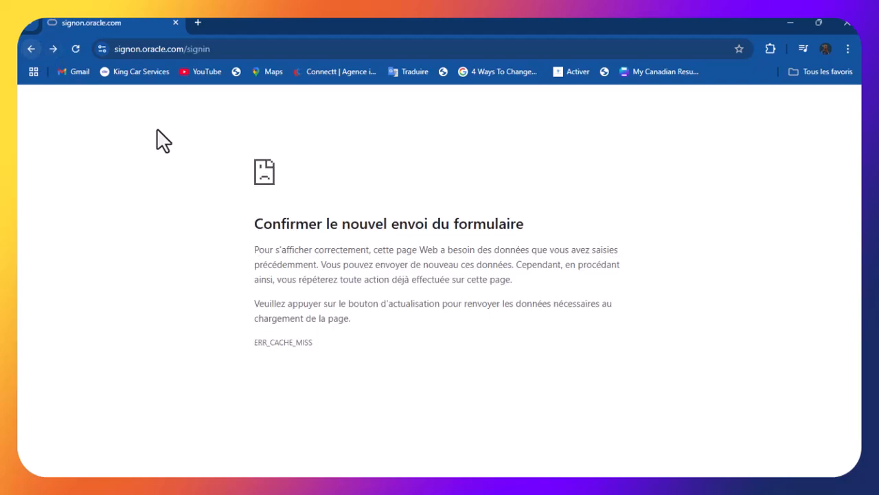
pyautogui.hotkey('alt', 'Left')
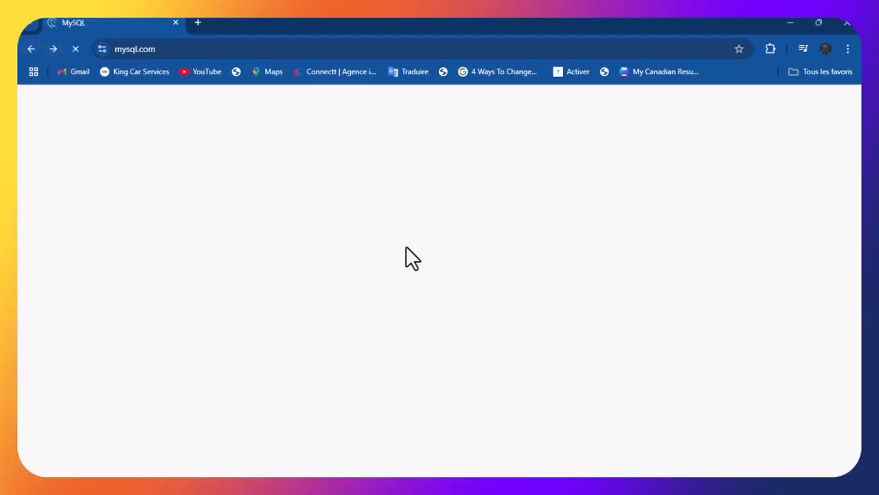
# - Reopen the MySQL Downloads page from the home page and look over its product editions
pyautogui.scroll(-1, 457, 412)
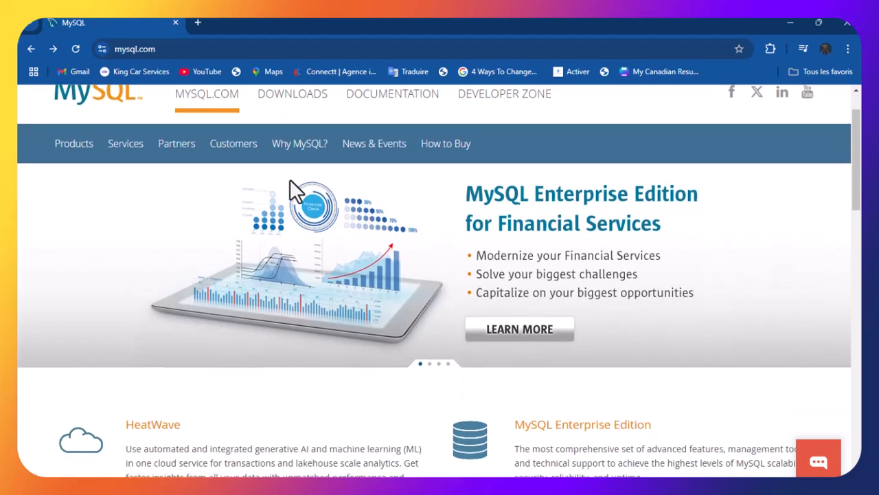
pyautogui.click(304, 105)
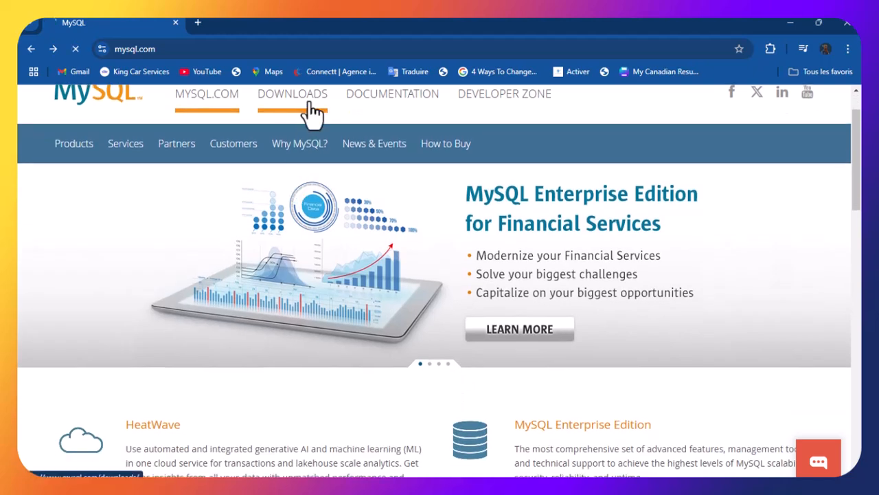
pyautogui.scroll(-3, 411, 261)
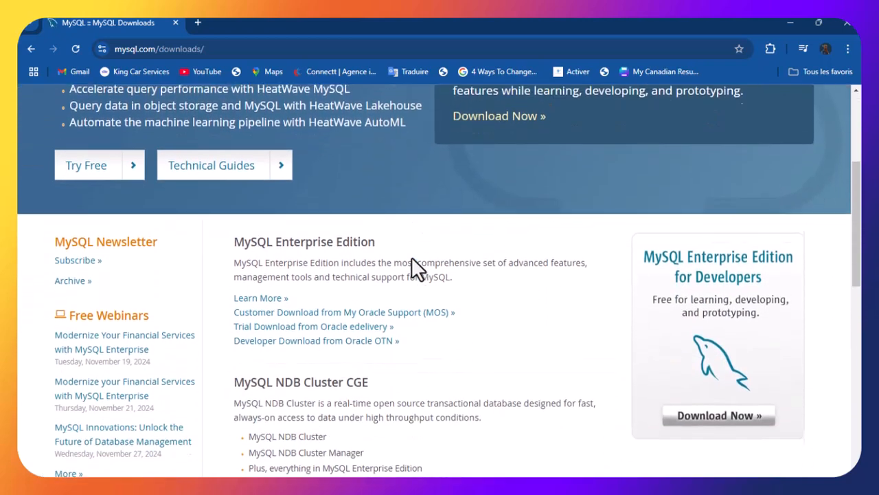
pyautogui.scroll(1, 411, 261)
pyautogui.scroll(2, 411, 259)
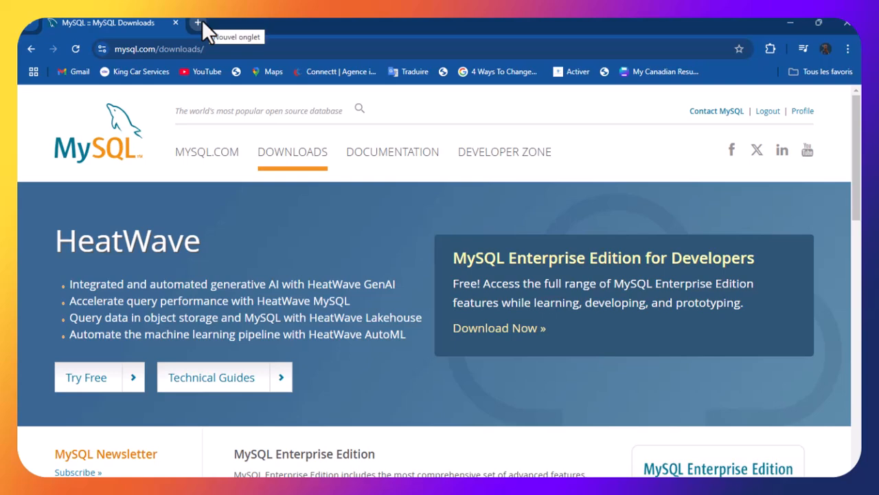
pyautogui.moveTo(303, 153); pyautogui.dragTo(332, 209)
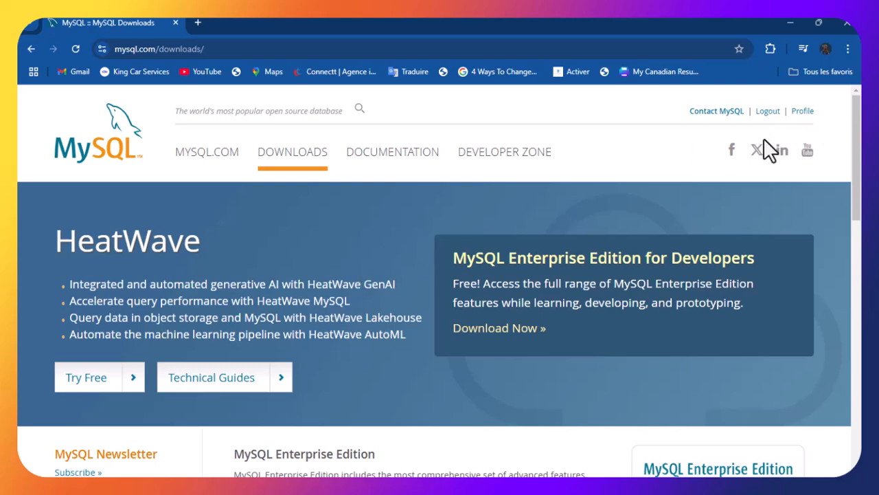
# - Log out of the Oracle account on the MySQL site and replace the sign-in page with a new blank tab
pyautogui.click(767, 111)
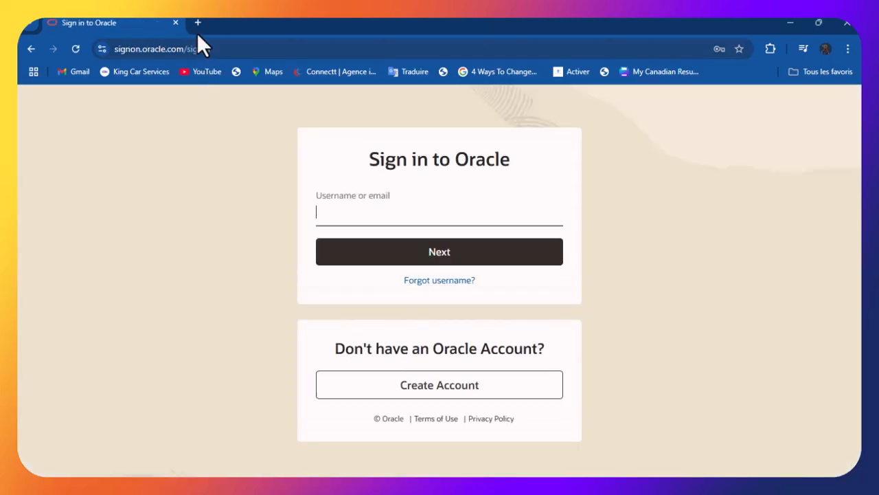
pyautogui.click(198, 25)
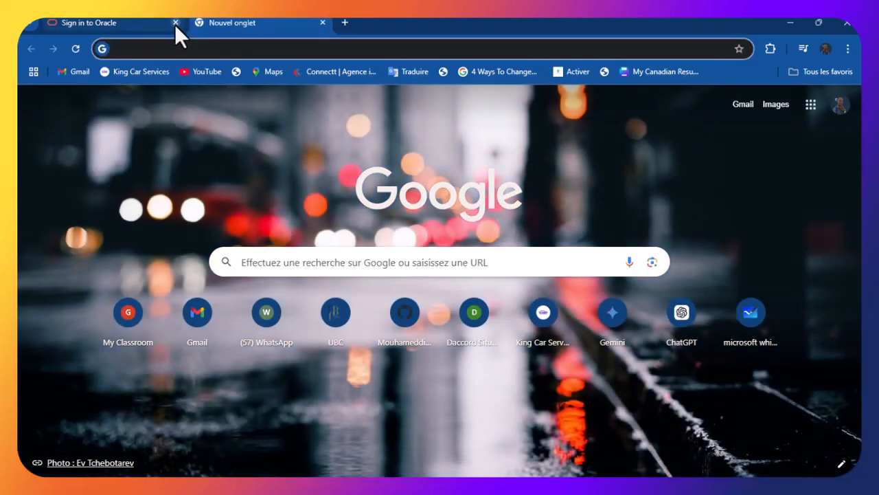
pyautogui.click(174, 23)
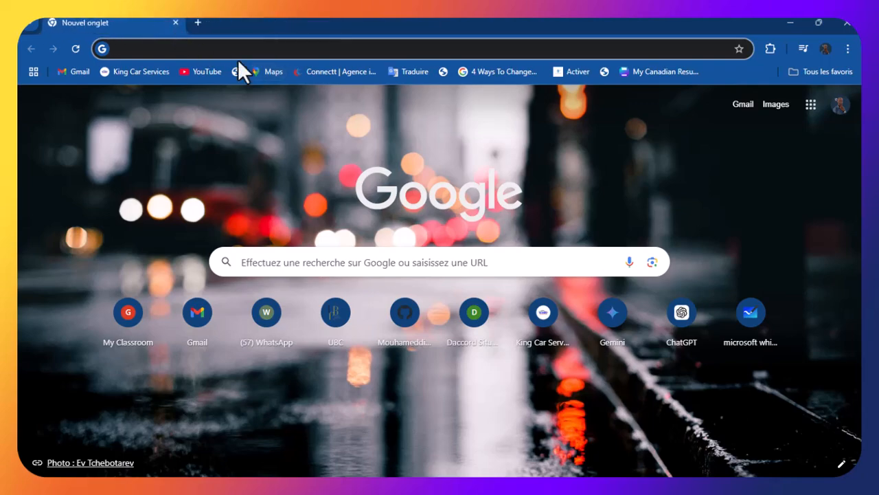
# - Search the web for "dev mysql" and open the MySQL Developer Zone site from the results
pyautogui.write('dev ')
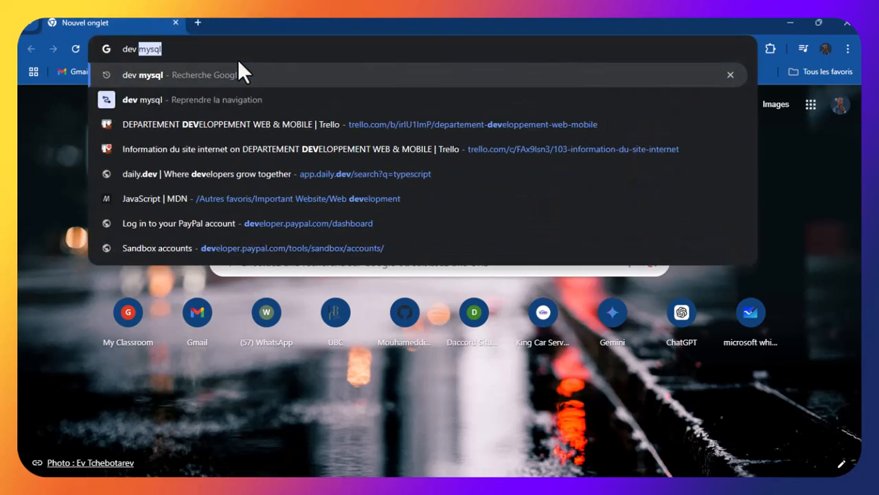
pyautogui.write('mysql')
pyautogui.click(238, 60)
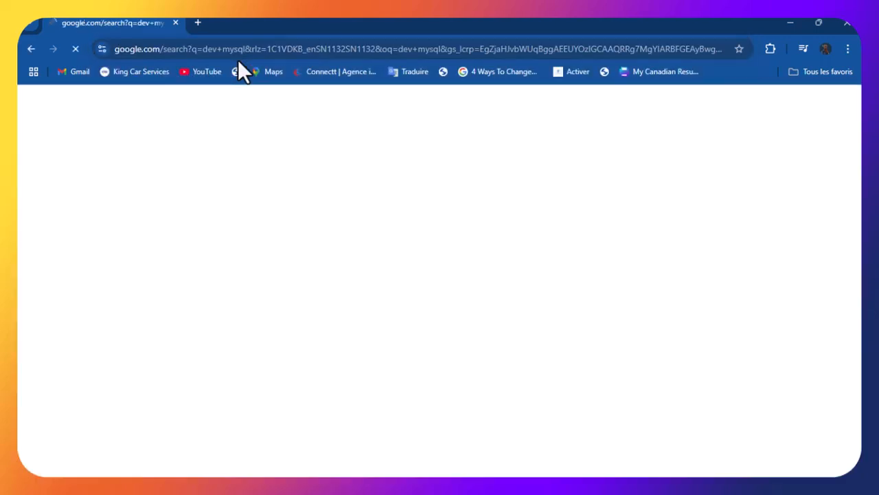
pyautogui.click(221, 231)
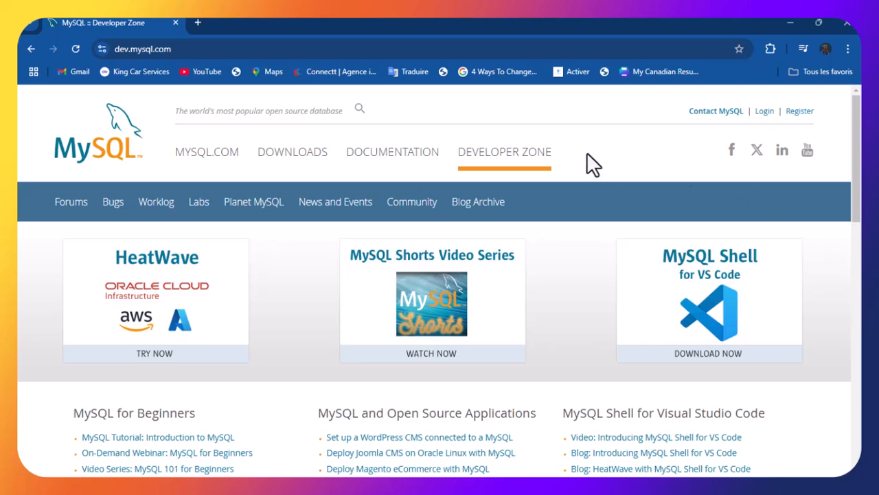
# - Open the Oracle login and fill in the saved username, confirming the Windows identity check with the PIN
pyautogui.click(764, 112)
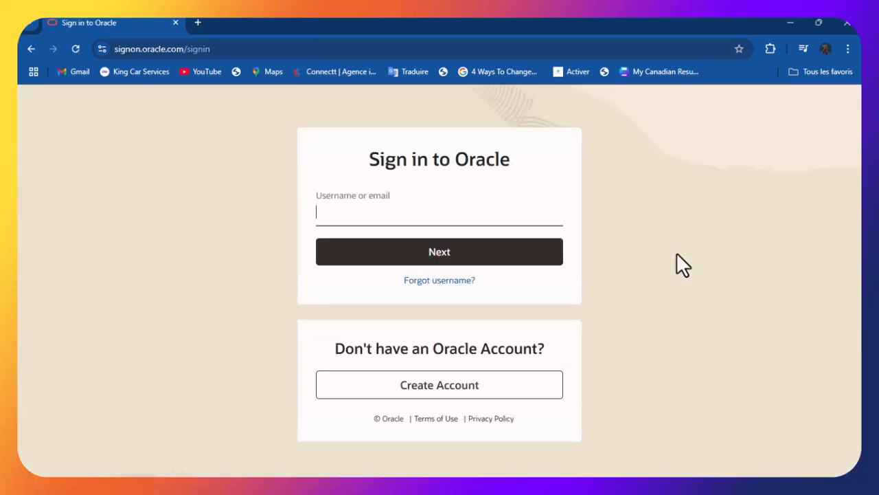
pyautogui.click(472, 210)
pyautogui.click(462, 244)
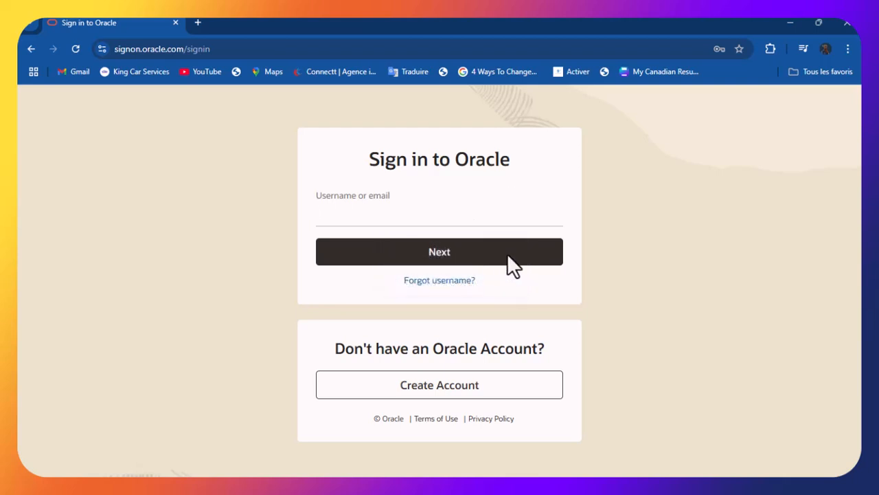
pyautogui.write('••')
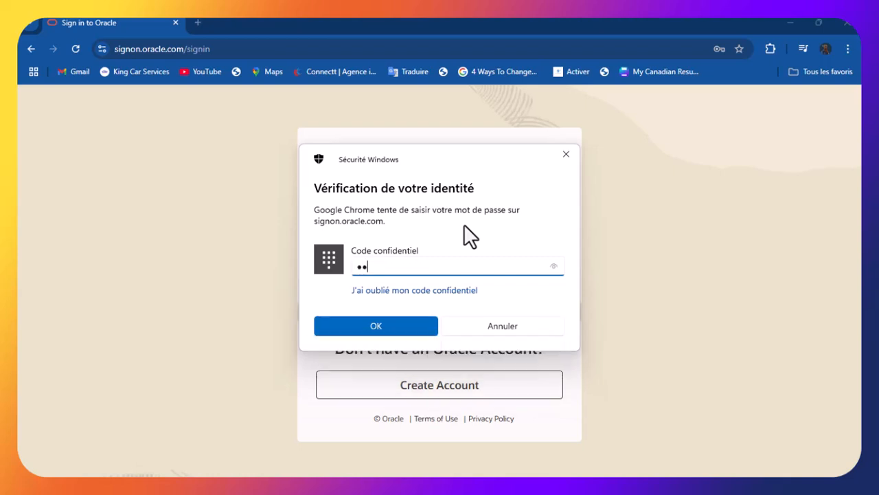
pyautogui.write('•••')
pyautogui.press('BackSpace')
pyautogui.press('BackSpace')
pyautogui.press('BackSpace')
pyautogui.press('BackSpace')
pyautogui.write('•••••••••••')
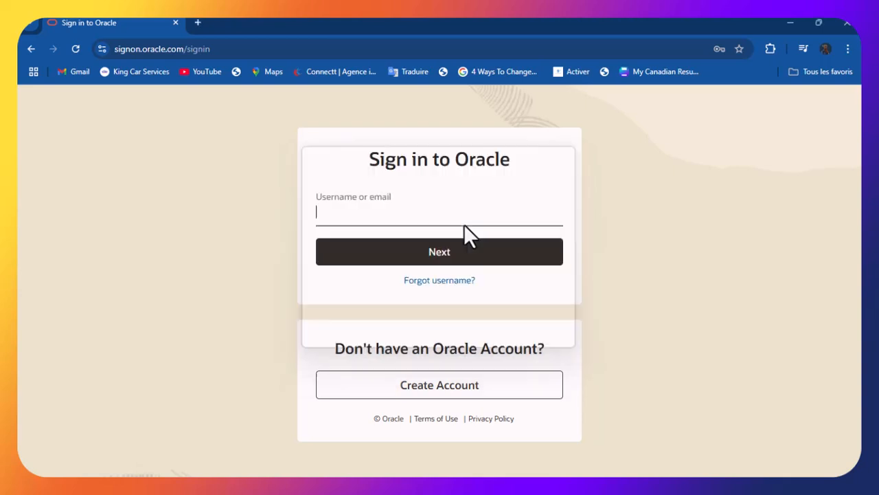
# - Submit the username, fill in the saved account password and complete the Oracle sign-in
pyautogui.click(467, 251)
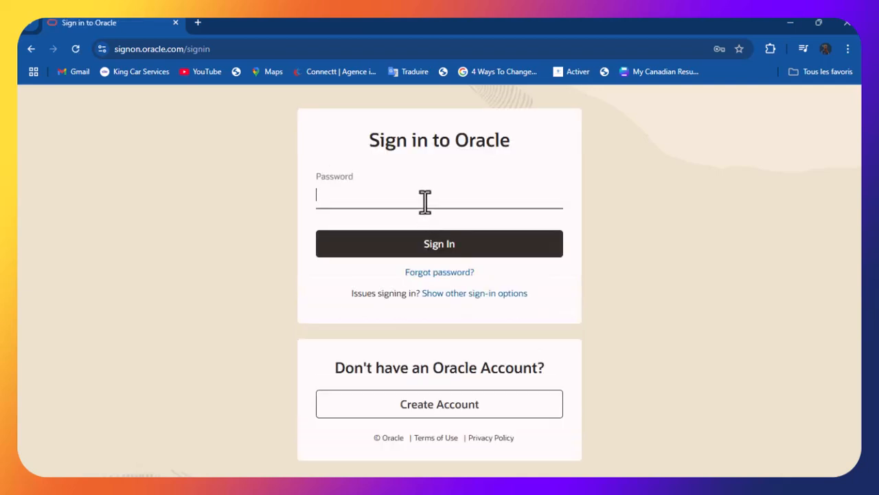
pyautogui.click(426, 202)
pyautogui.click(450, 233)
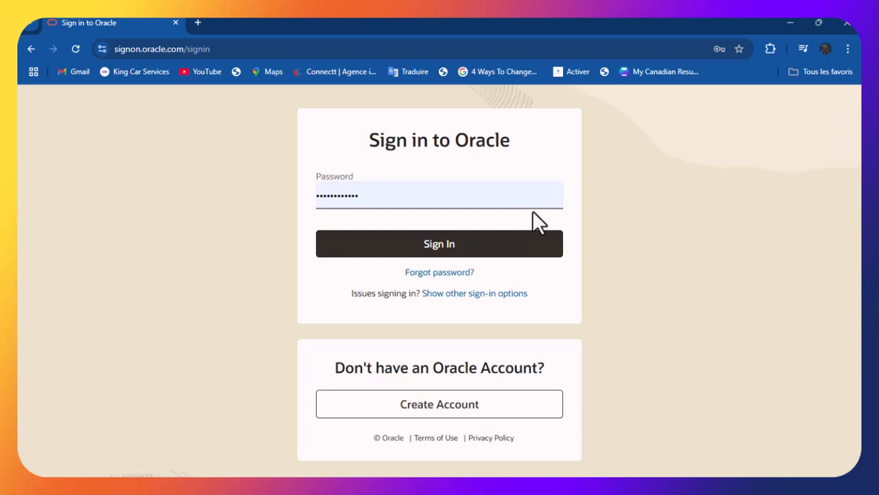
pyautogui.click(488, 250)
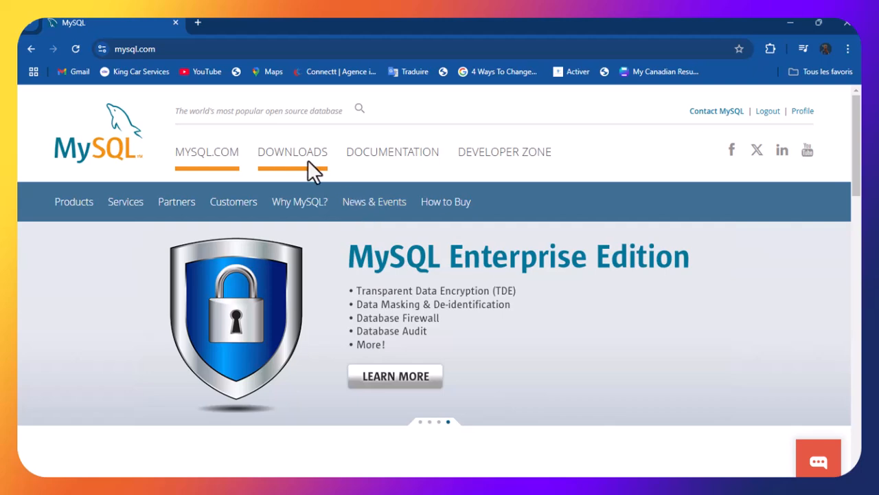
# - Go to the MySQL Community (GPL) Downloads and open the MySQL Community Server download page
pyautogui.click(316, 159)
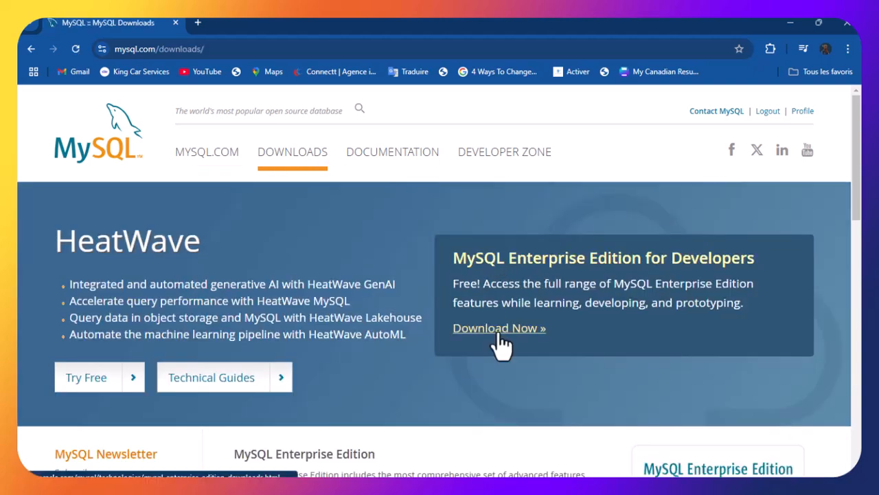
pyautogui.scroll(-5, 498, 345)
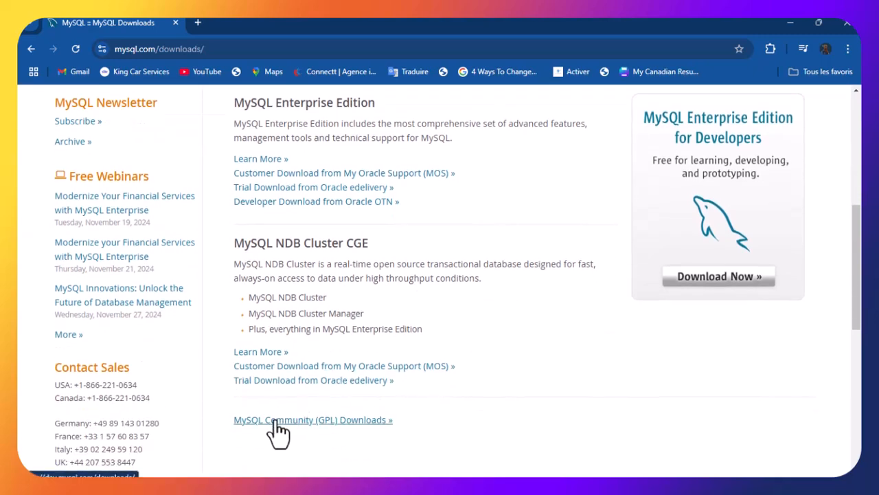
pyautogui.click(277, 419)
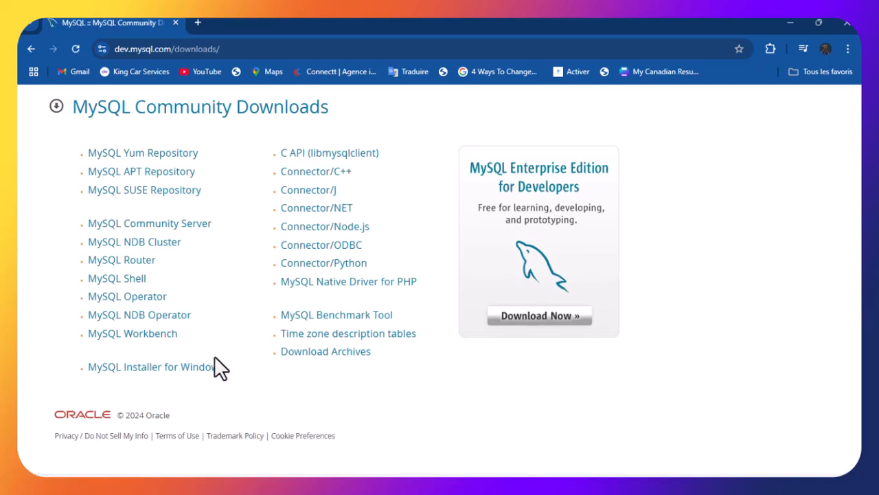
pyautogui.click(127, 227)
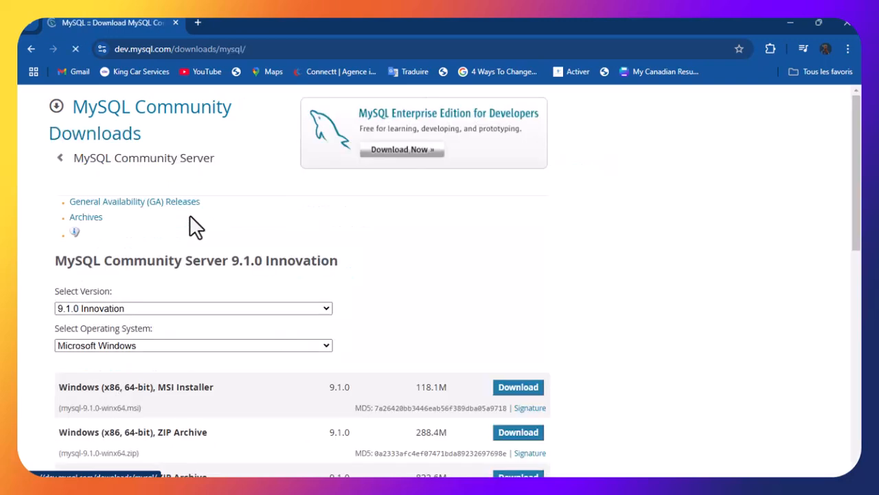
# - Choose to download the Windows (x86, 64-bit) MSI Installer of MySQL Community Server 9.1.0
pyautogui.scroll(-2, 251, 274)
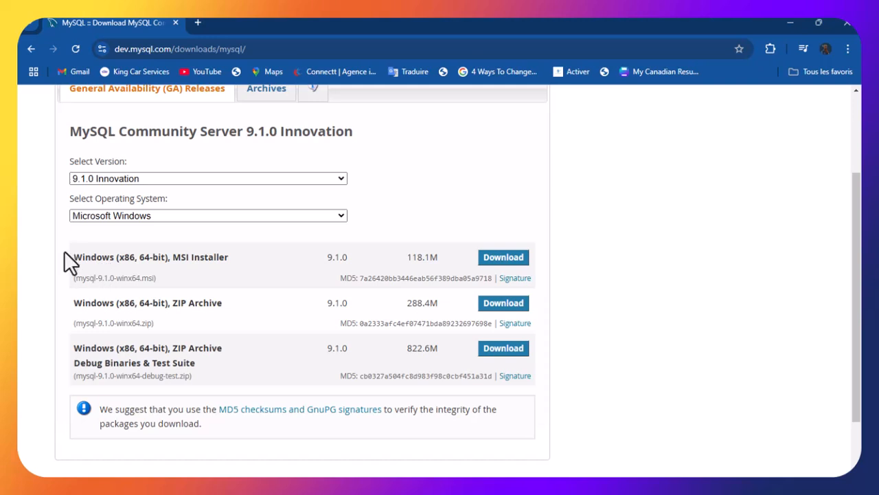
pyautogui.moveTo(77, 257); pyautogui.dragTo(232, 255)
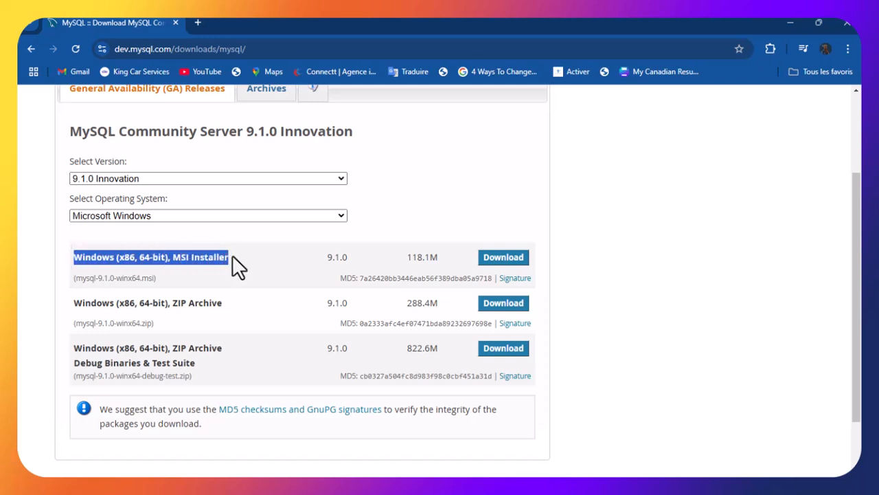
pyautogui.click(509, 257)
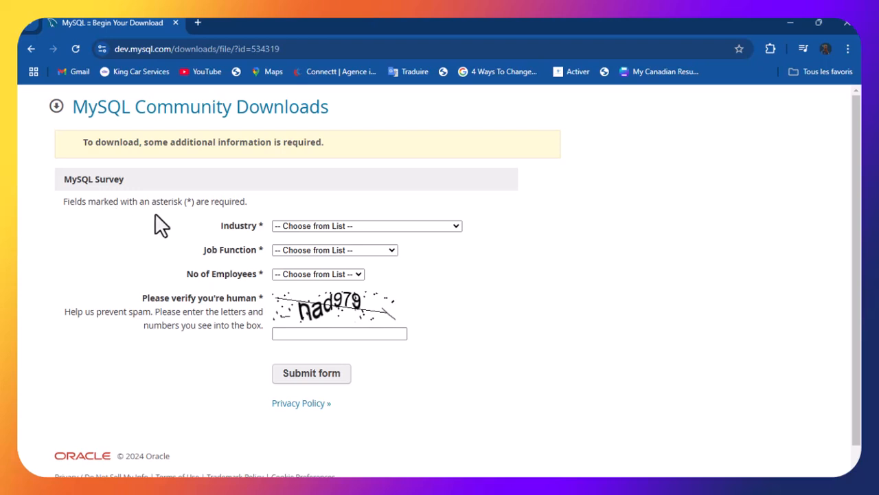
# - Fill in the MySQL survey with industry Education, job function Developer and 2-4 employees
pyautogui.click(354, 221)
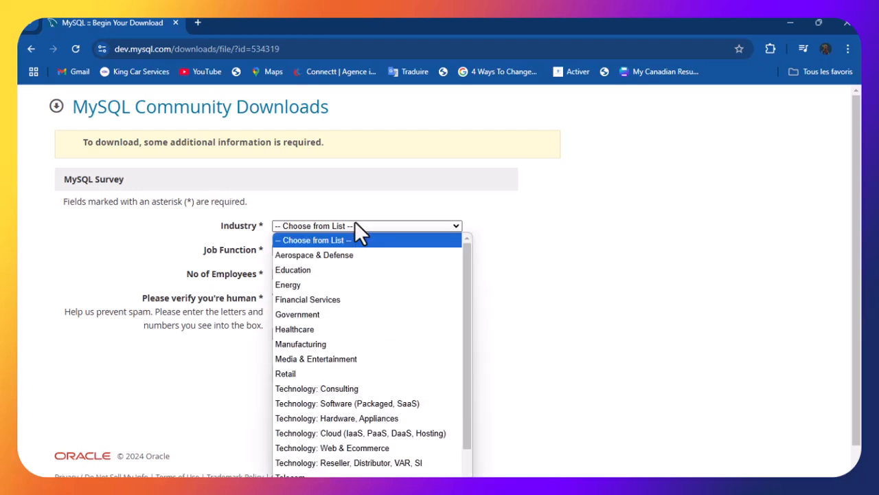
pyautogui.click(338, 267)
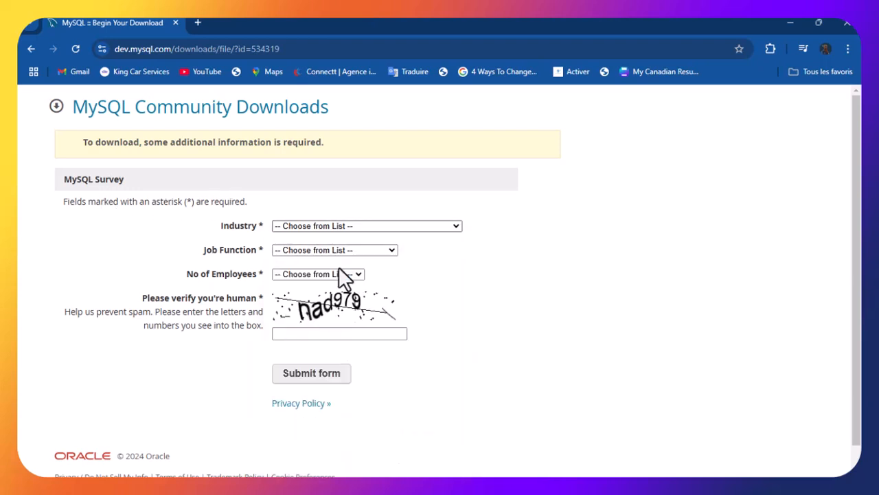
pyautogui.click(393, 256)
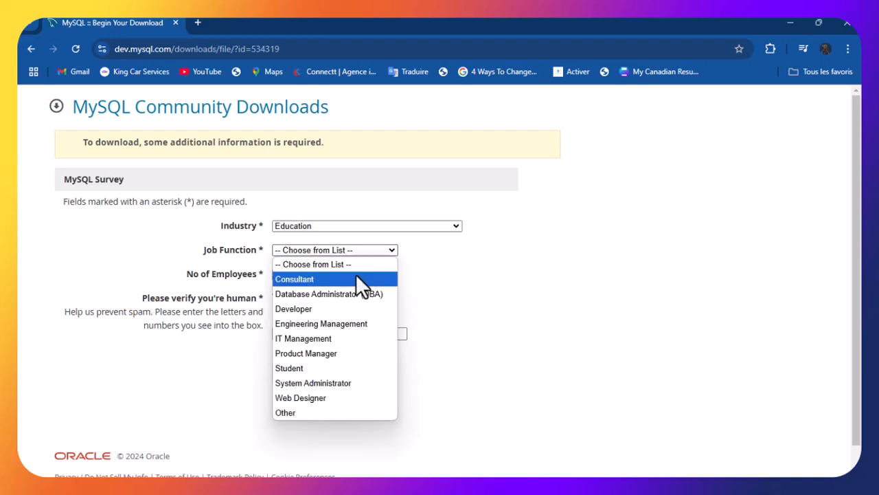
pyautogui.click(328, 310)
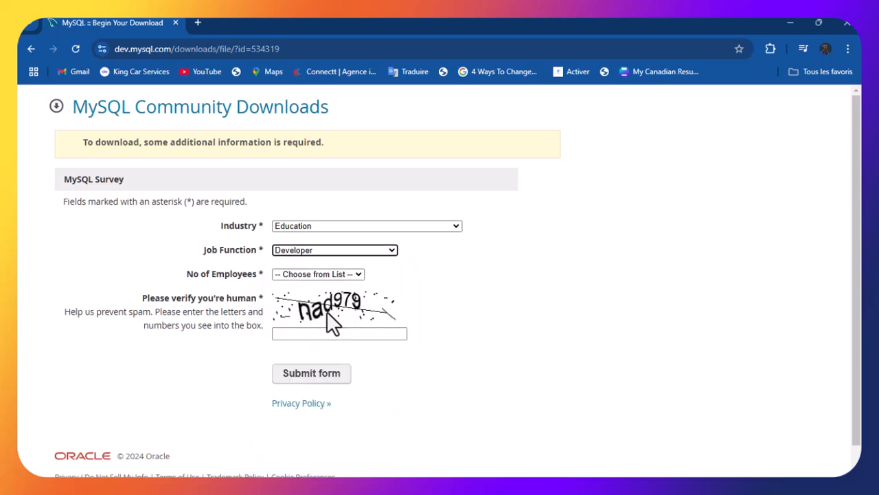
pyautogui.click(358, 273)
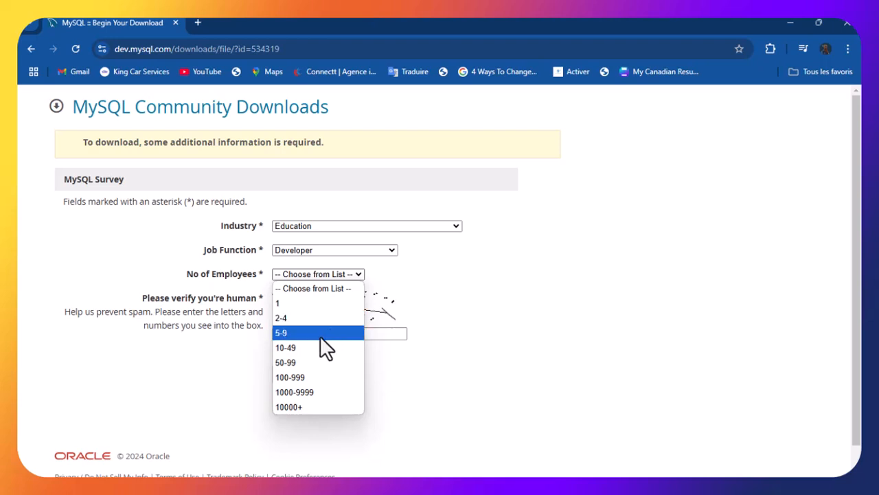
pyautogui.click(318, 317)
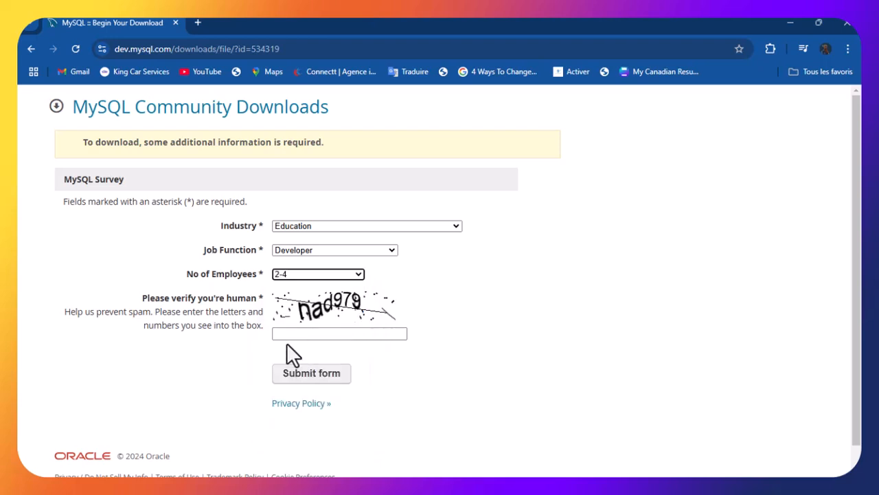
# - Enter the human-verification code from the image and submit the survey form
pyautogui.click(295, 333)
pyautogui.write('n')
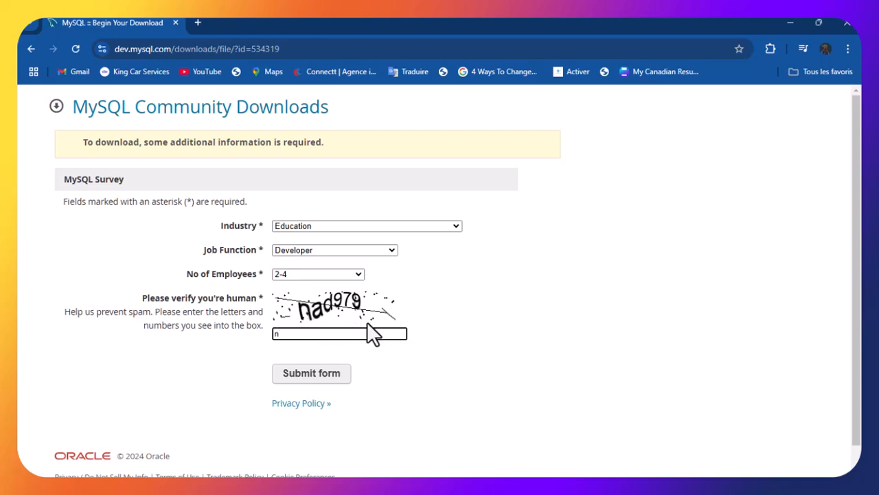
pyautogui.write('ad979')
pyautogui.click(316, 372)
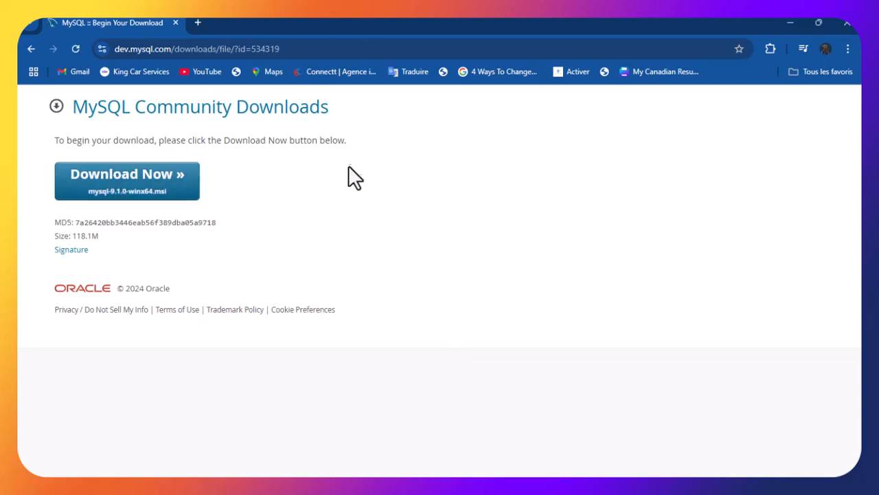
# - Download mysql-9.1.0-winx64.msi and check it in the browser's recent downloads
pyautogui.click(122, 196)
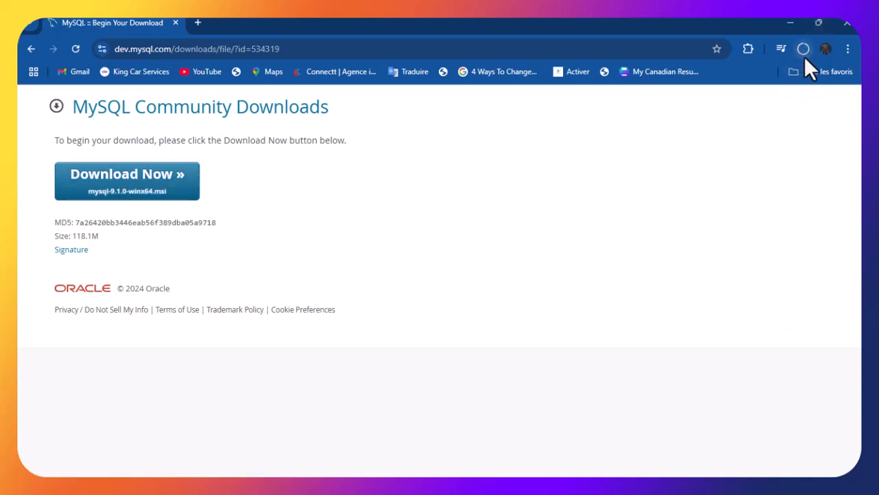
pyautogui.click(803, 49)
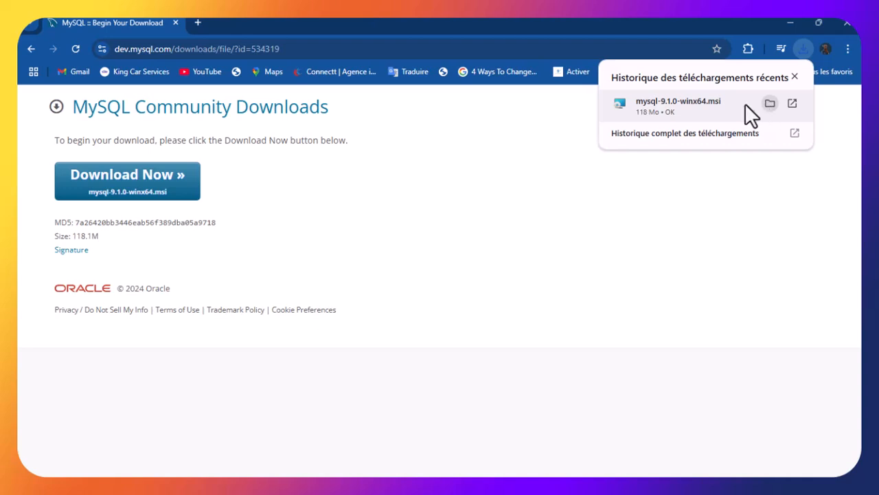
pyautogui.click(640, 22)
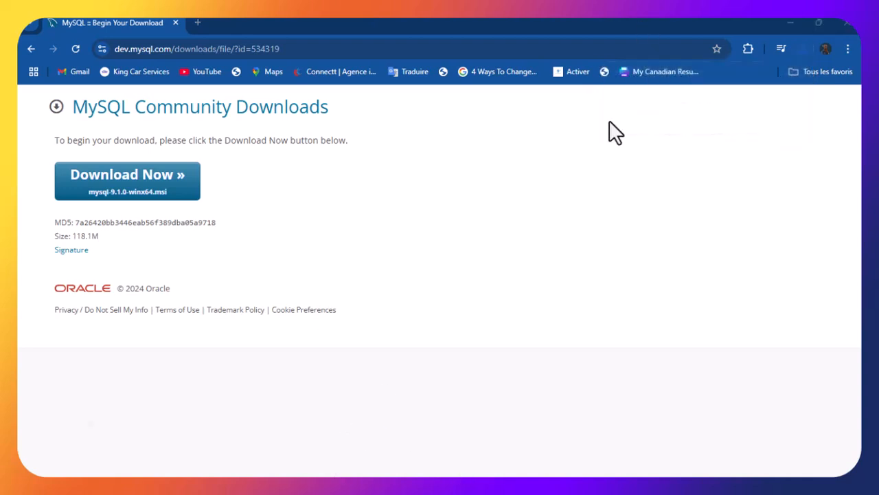
# - Switch to File Explorer and launch the mysql-9.1.0-winx64 installer from the Téléchargements folder
pyautogui.hotkey('alt', 'Tab')
pyautogui.hotkey('alt', 'Tab')
pyautogui.hotkey('alt', 'Tab')
pyautogui.hotkey('alt', 'Tab')
pyautogui.hotkey('alt', 'Tab')
pyautogui.hotkey('alt', 'Tab')
pyautogui.hotkey('alt', 'Tab')
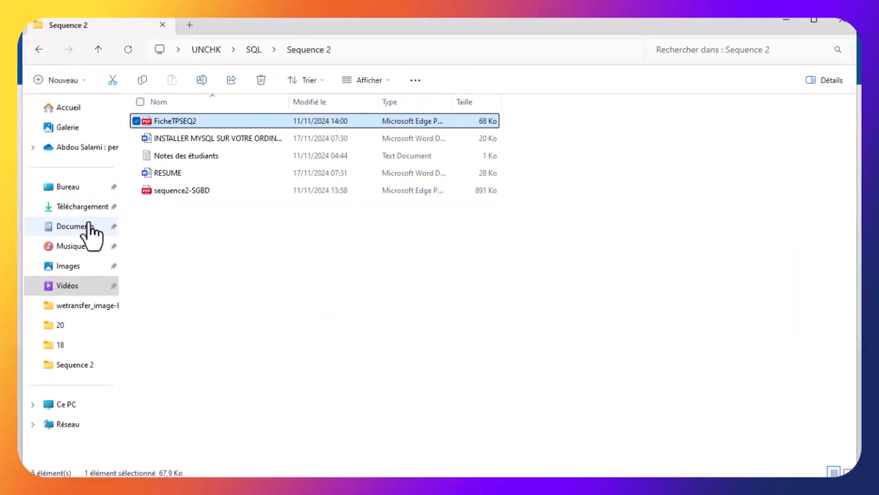
pyautogui.click(74, 209)
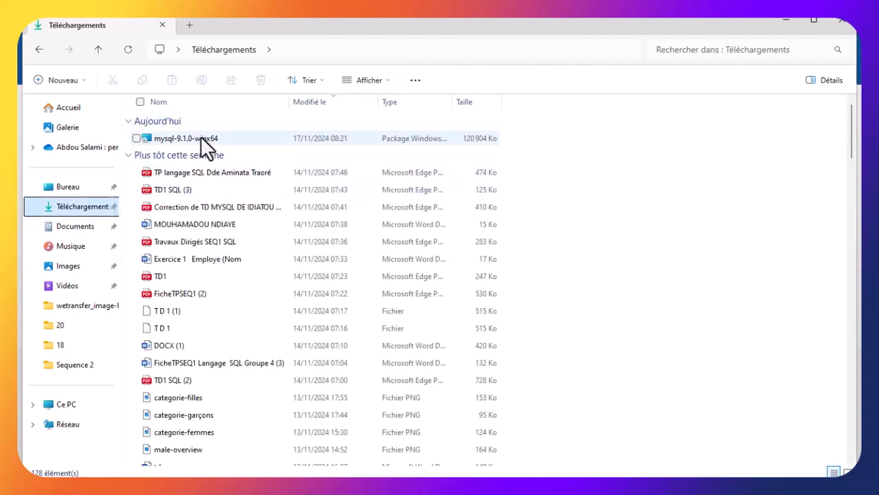
pyautogui.click(201, 136)
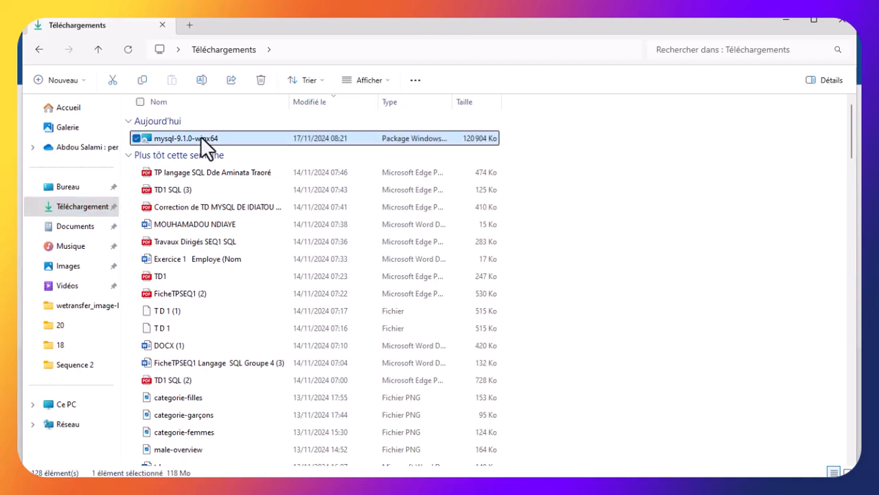
pyautogui.rightClick(200, 136)
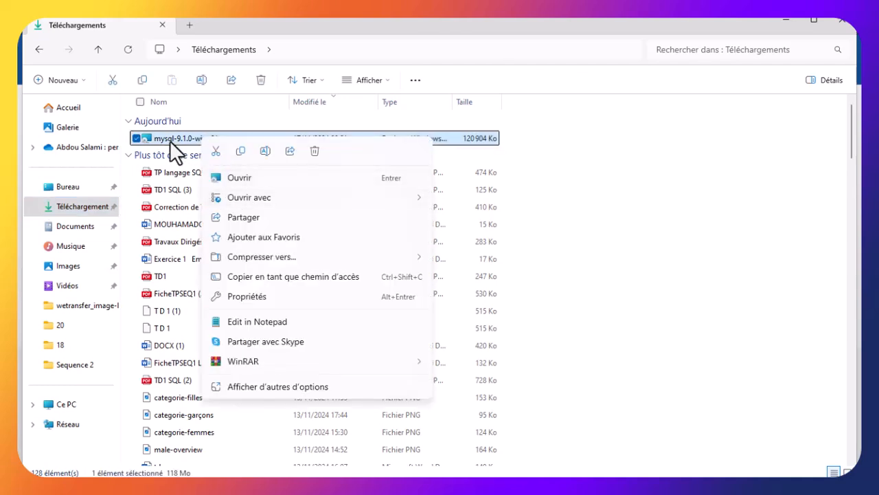
pyautogui.doubleClick(170, 137)
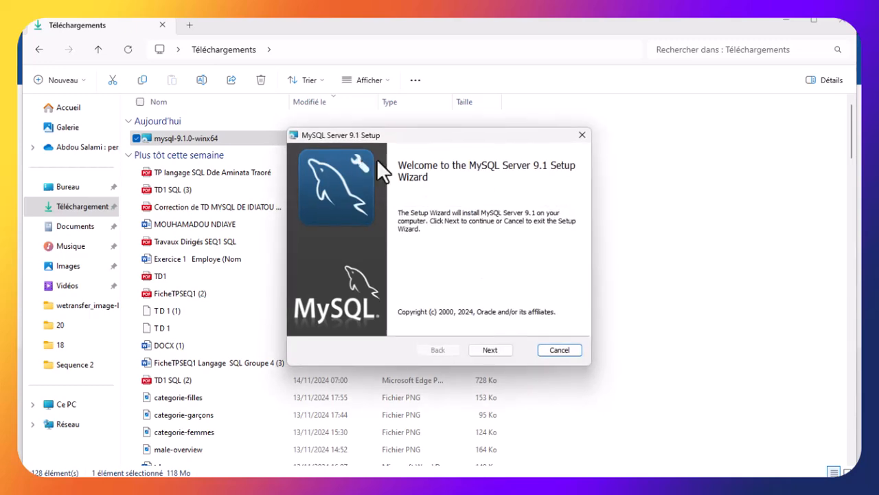
pyautogui.moveTo(420, 132); pyautogui.dragTo(400, 89)
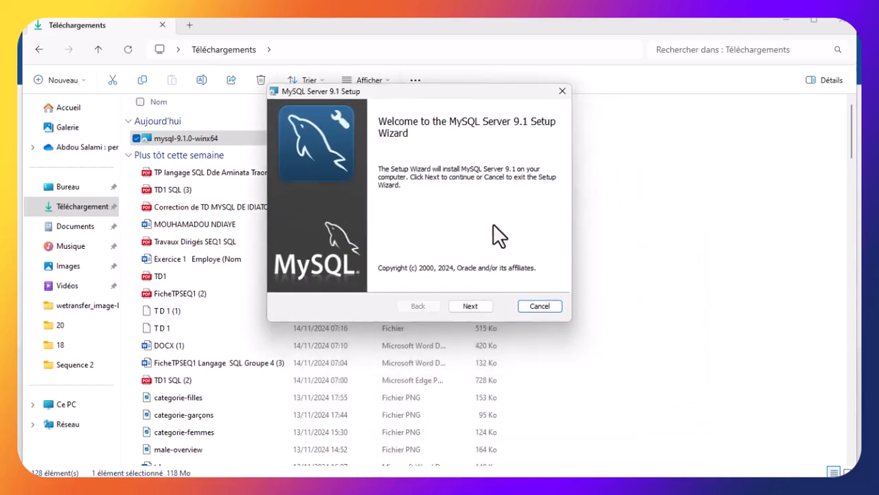
# - Accept the license agreement and start installing MySQL Server 9.1 with the Typical setup type
pyautogui.click(470, 306)
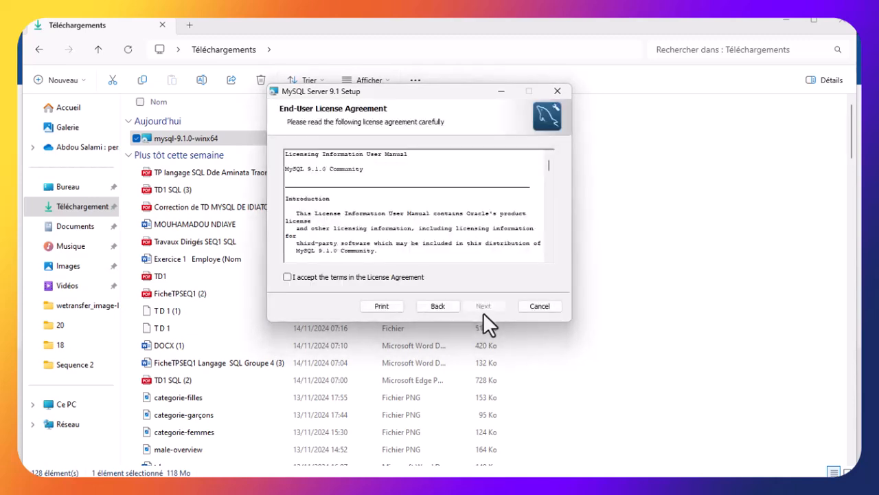
pyautogui.click(287, 276)
pyautogui.click(483, 305)
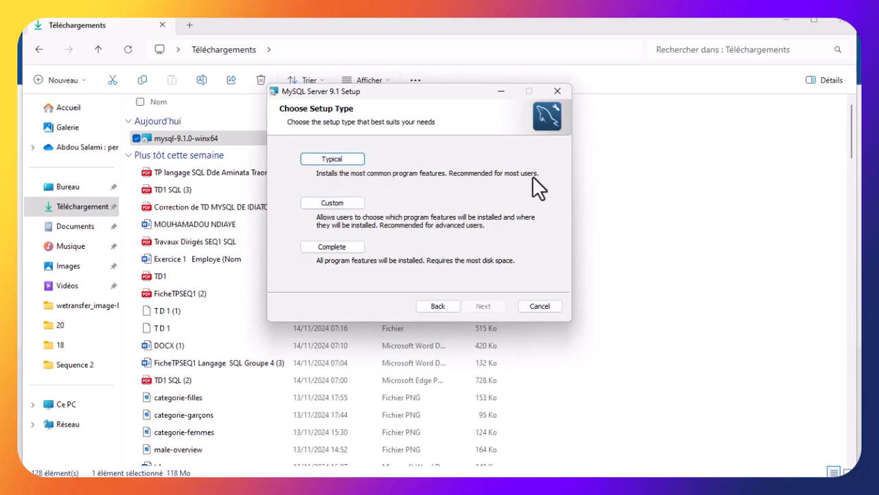
pyautogui.click(343, 159)
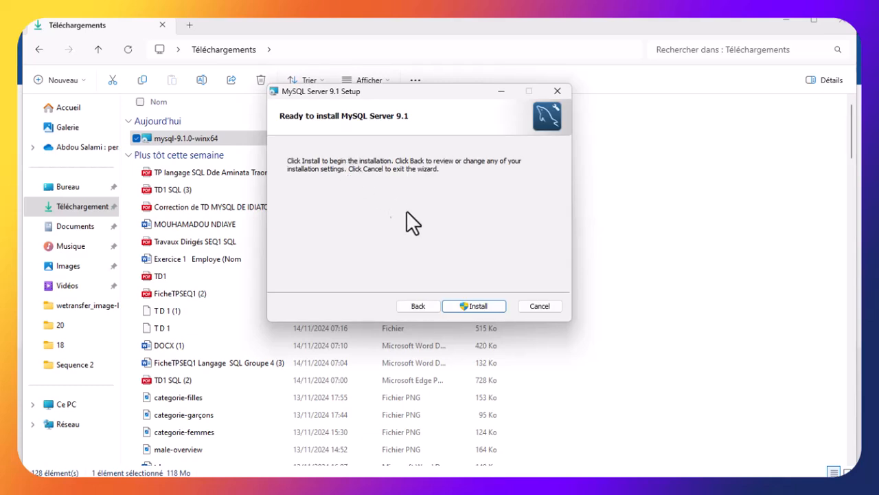
pyautogui.click(470, 302)
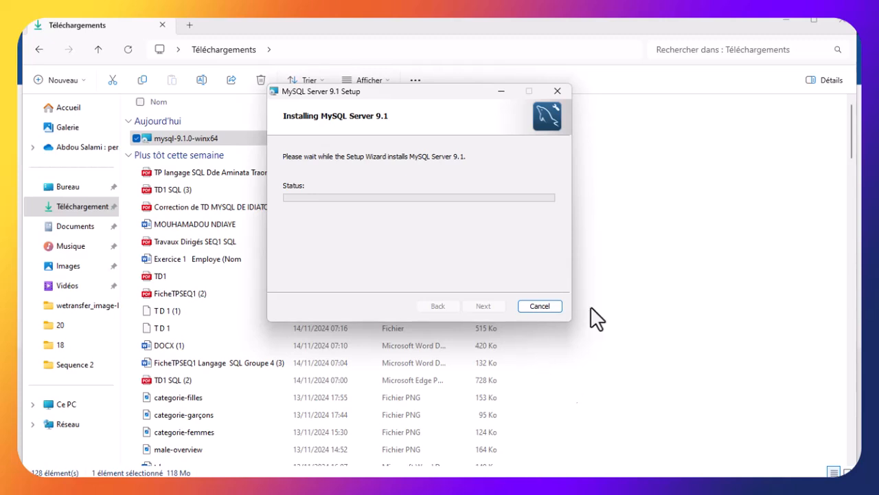
# - Return to the MySQL Server setup wizard and finish it with Run MySQL Configurator enabled
pyautogui.press('alt')
pyautogui.hotkey('alt', 'Tab')
pyautogui.hotkey('alt', 'Tab')
pyautogui.hotkey('alt', 'Tab')
pyautogui.hotkey('alt', 'Tab')
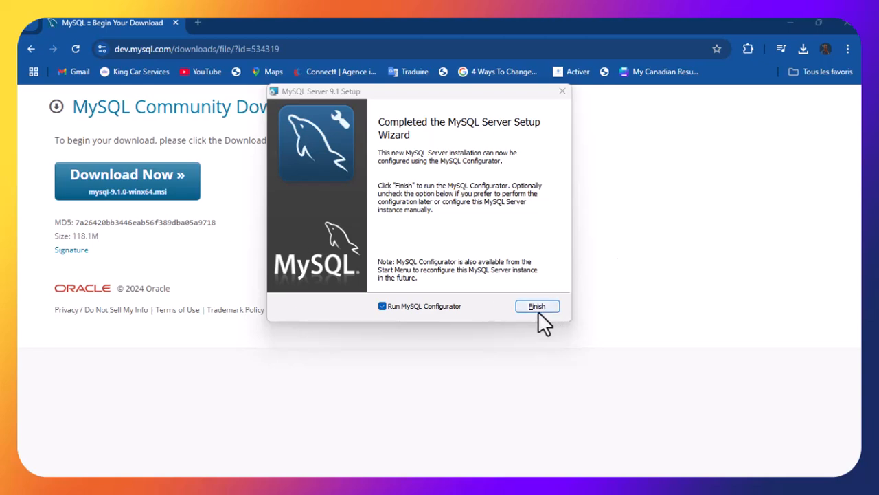
pyautogui.click(523, 302)
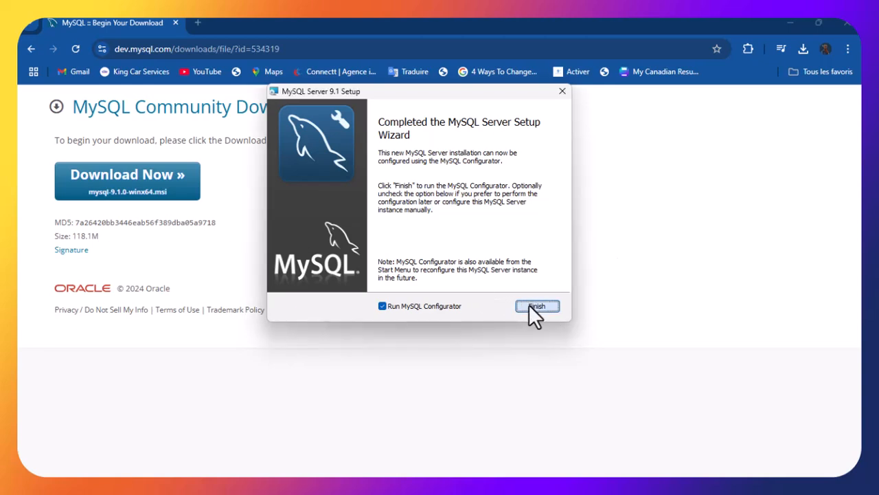
pyautogui.click(530, 306)
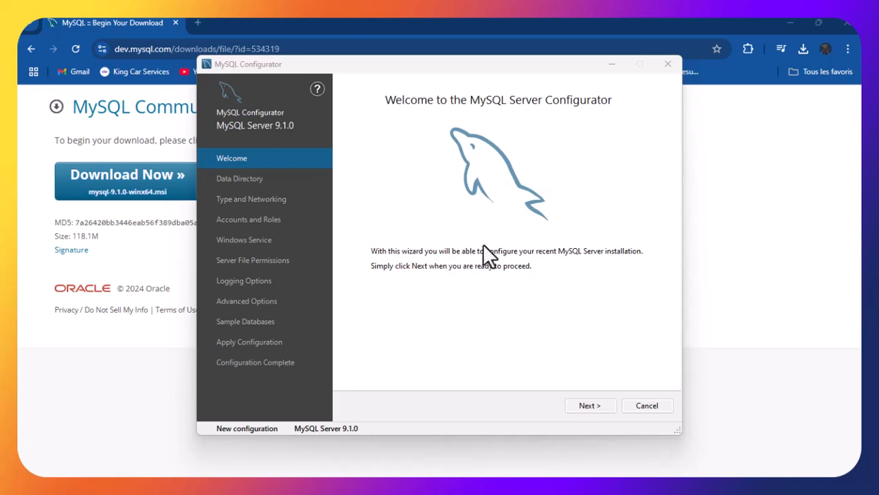
# - Switch to the Word installation guide and go to the section "Étape 2 : Installer MySQL"
pyautogui.hotkey('alt', 'Tab')
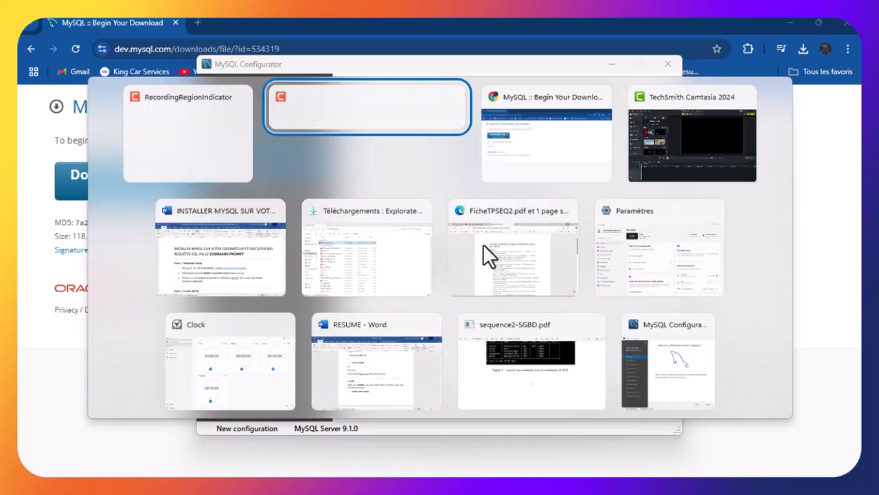
pyautogui.hotkey('alt', 'Tab')
pyautogui.hotkey('alt', 'Tab')
pyautogui.hotkey('alt', 'Tab')
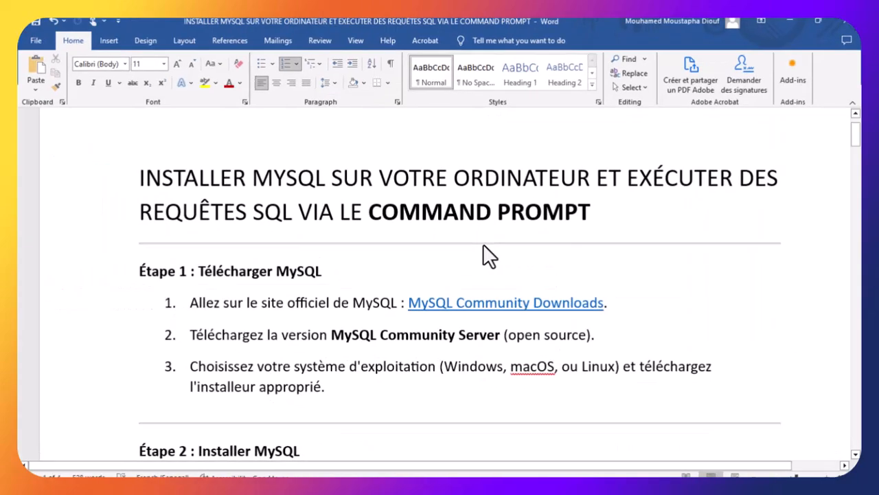
pyautogui.scroll(-3, 453, 331)
pyautogui.click(453, 331)
pyautogui.scroll(-2, 454, 330)
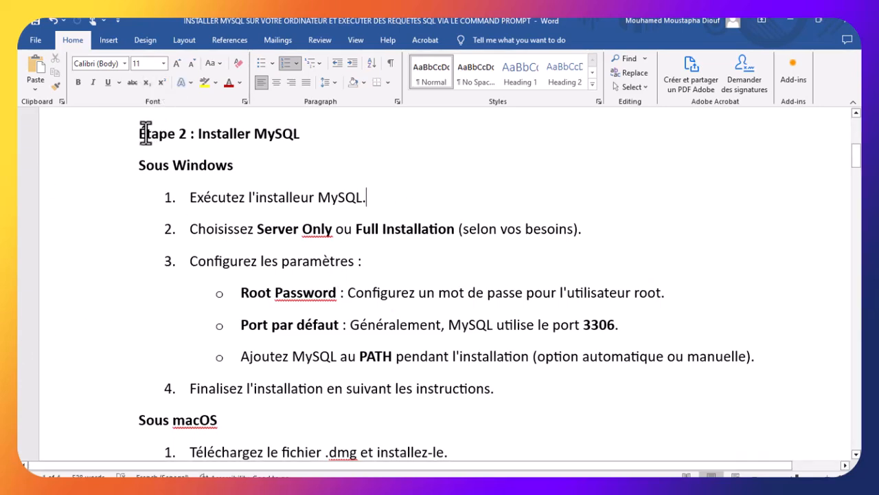
pyautogui.moveTo(140, 133); pyautogui.dragTo(299, 136)
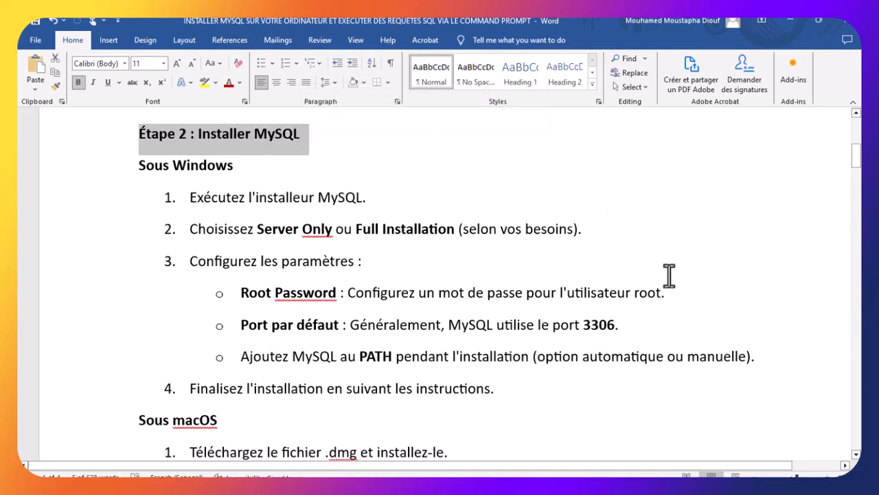
pyautogui.keyDown('shift'); pyautogui.click(667, 288); pyautogui.keyUp('shift')
pyautogui.click(670, 275)
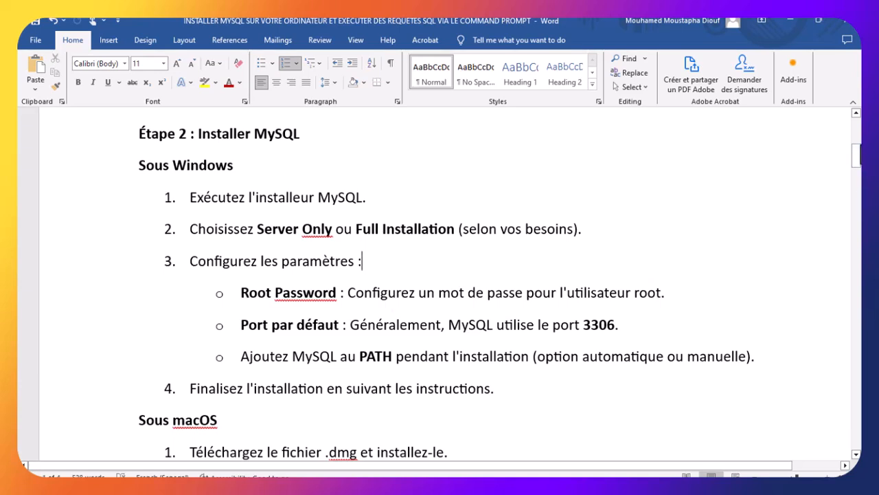
# - Examine the Windows instructions in the guide, including the root password, default port and PATH settings
pyautogui.moveTo(854, 157); pyautogui.dragTo(855, 164)
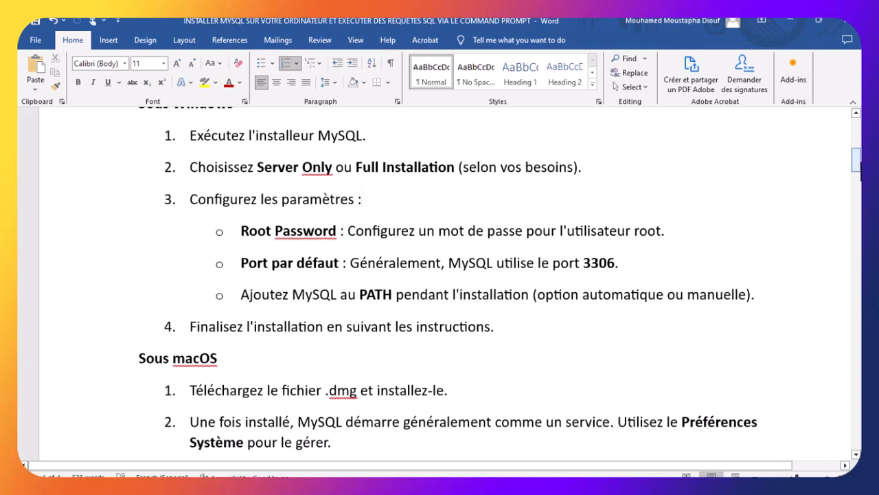
pyautogui.moveTo(855, 161); pyautogui.dragTo(856, 162)
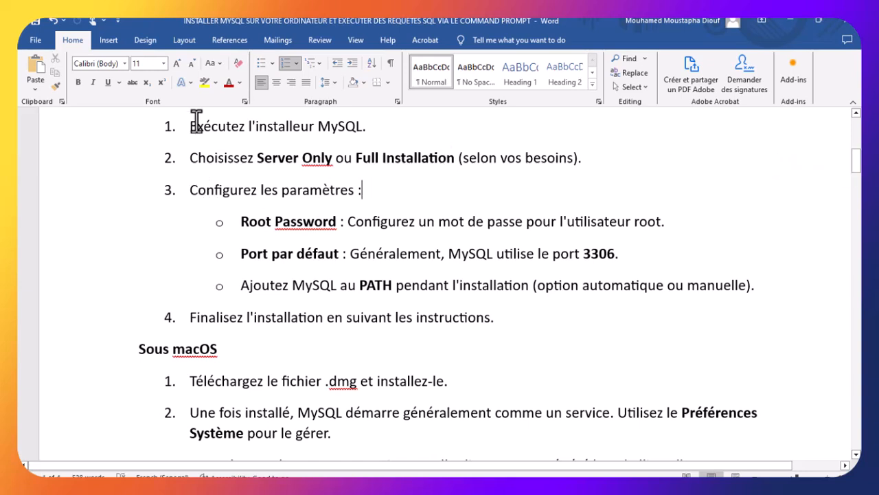
pyautogui.scroll(1, 191, 124)
pyautogui.click(172, 136)
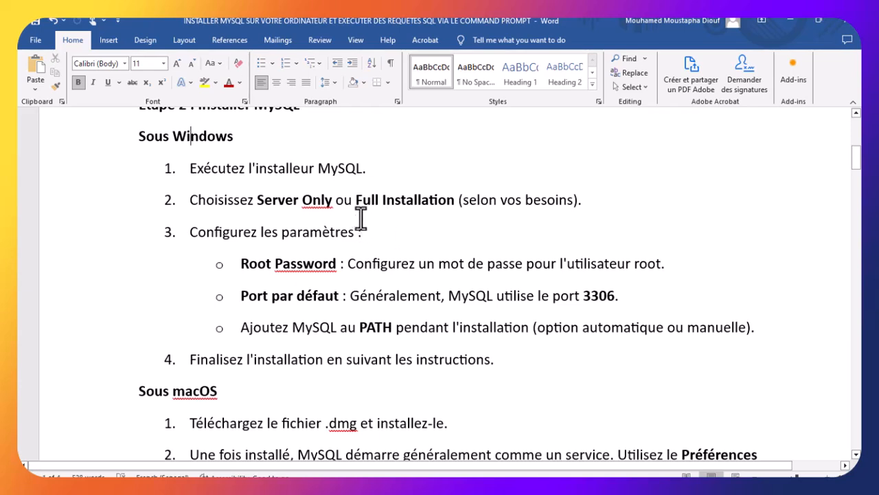
pyautogui.moveTo(314, 261); pyautogui.dragTo(342, 276)
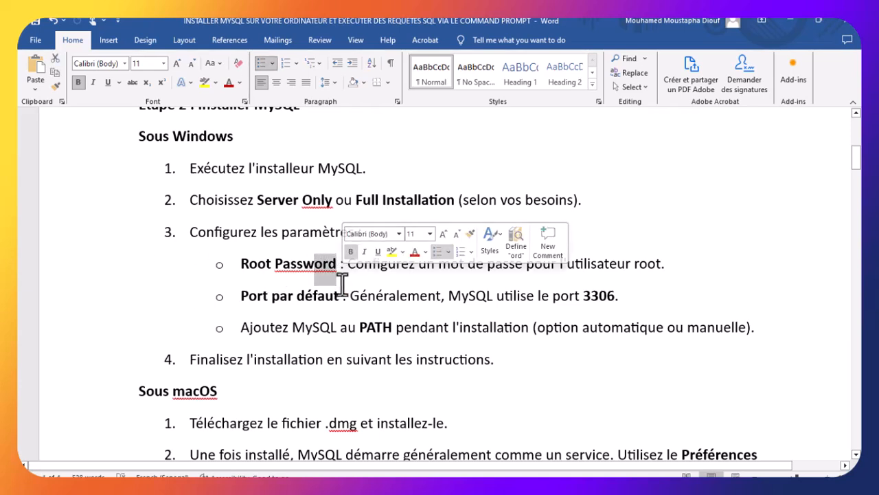
pyautogui.doubleClick(390, 302)
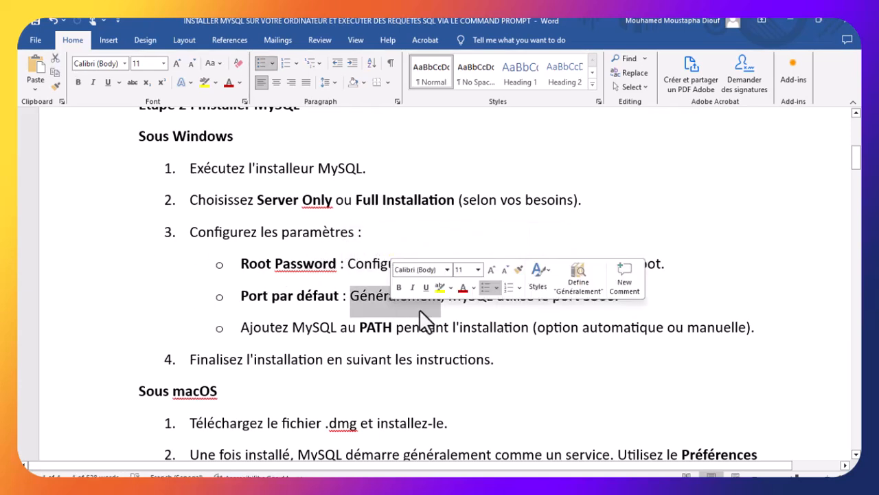
pyautogui.click(351, 309)
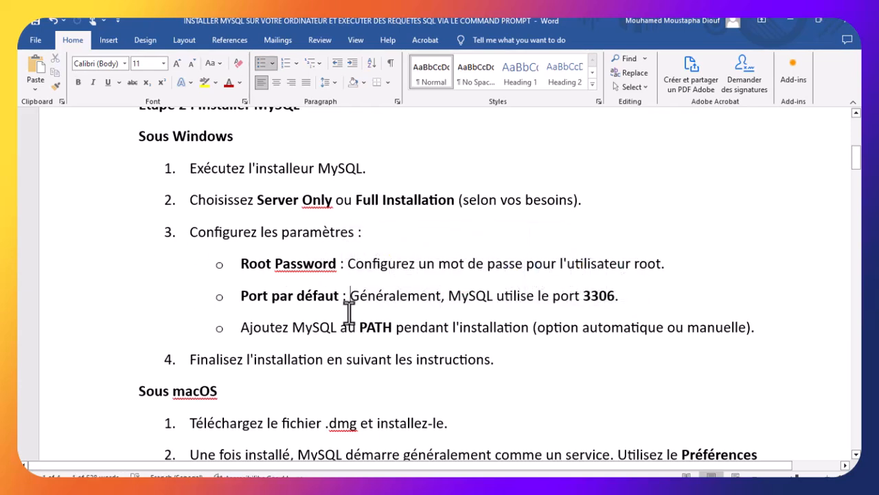
pyautogui.doubleClick(244, 261)
pyautogui.click(220, 250)
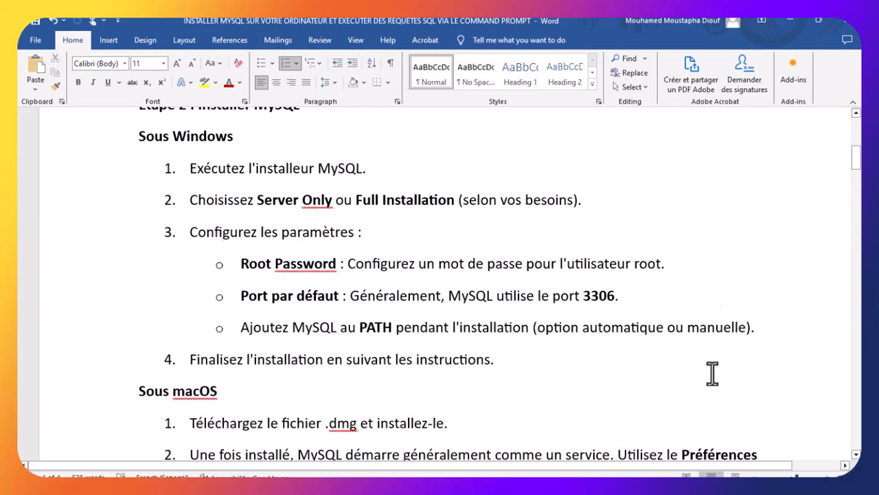
# - Examine the guide's macOS installation instructions and compare them with the Windows ones
pyautogui.scroll(-2, 708, 395)
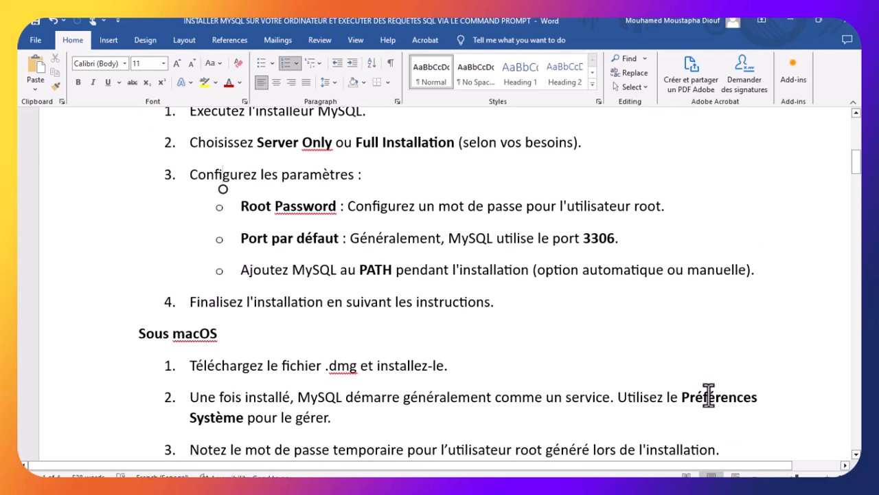
pyautogui.click(582, 281)
pyautogui.scroll(-2, 708, 395)
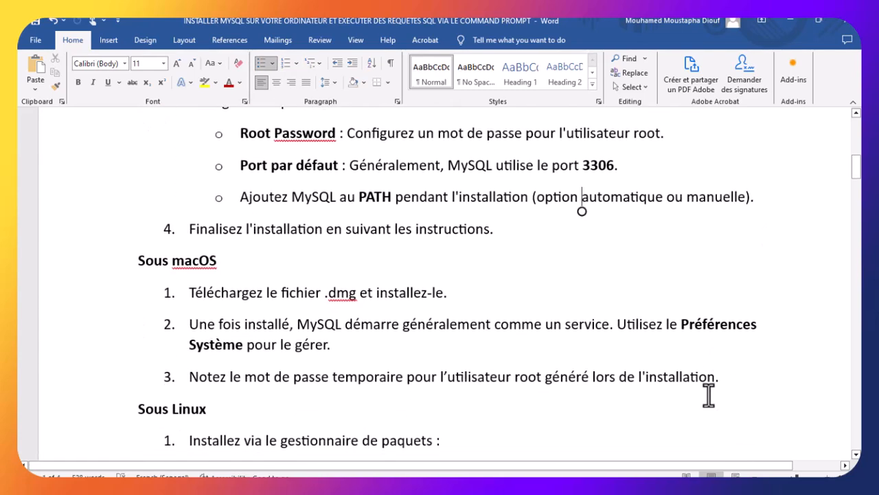
pyautogui.scroll(1, 709, 395)
pyautogui.scroll(1, 708, 395)
pyautogui.scroll(-1, 708, 394)
pyautogui.scroll(-4, 708, 395)
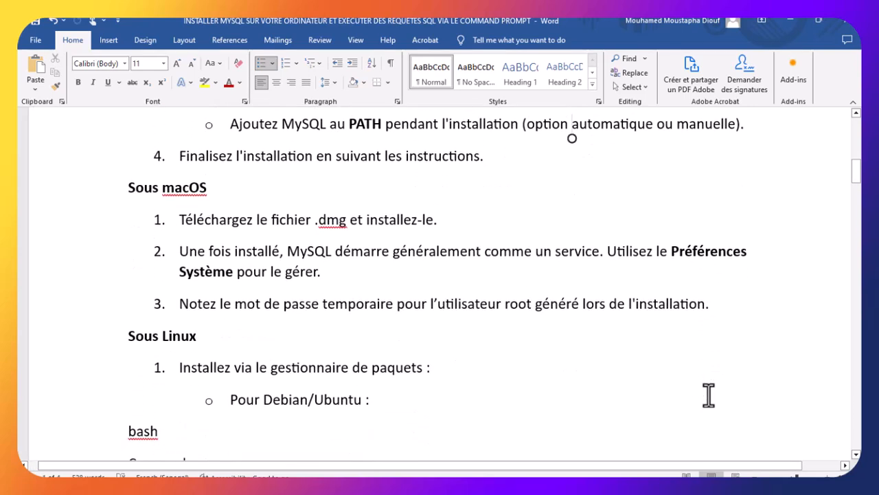
pyautogui.scroll(-2, 709, 394)
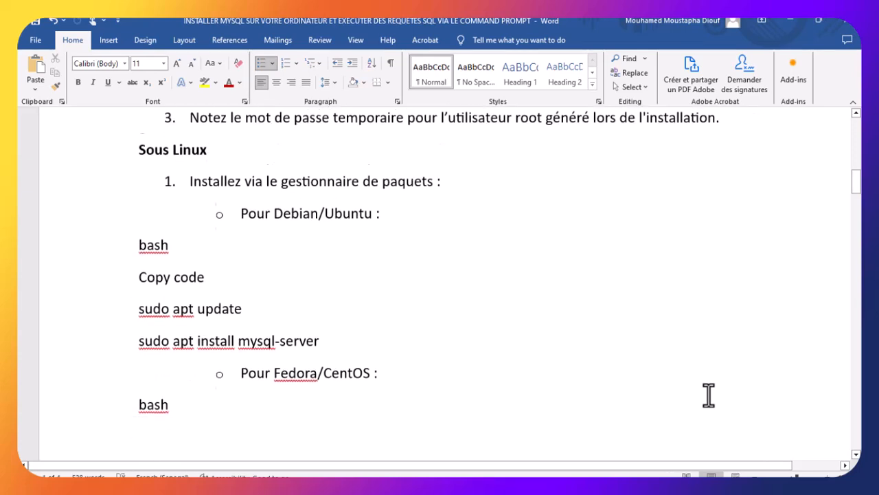
pyautogui.scroll(4, 708, 395)
pyautogui.scroll(4, 709, 395)
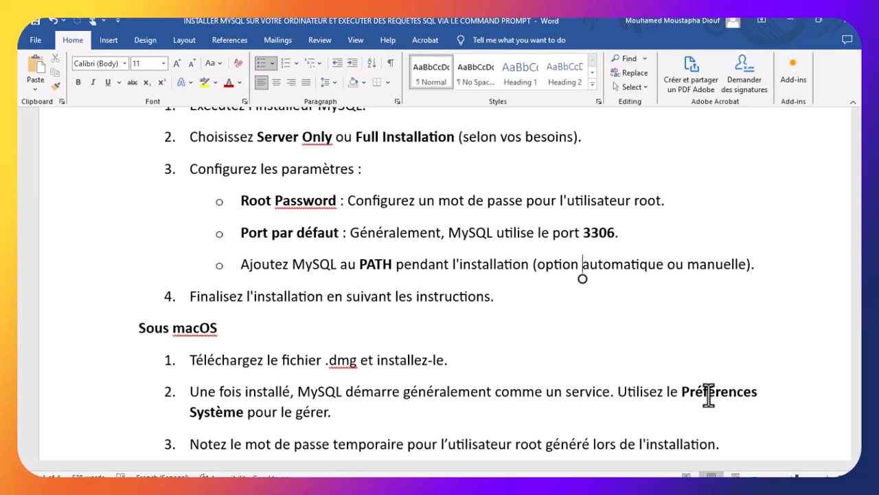
# - Read through the guide's Linux instructions up to "Étape 3 : Accéder à MySQL via le Command Prompt"
pyautogui.scroll(-4, 708, 396)
pyautogui.scroll(-8, 708, 395)
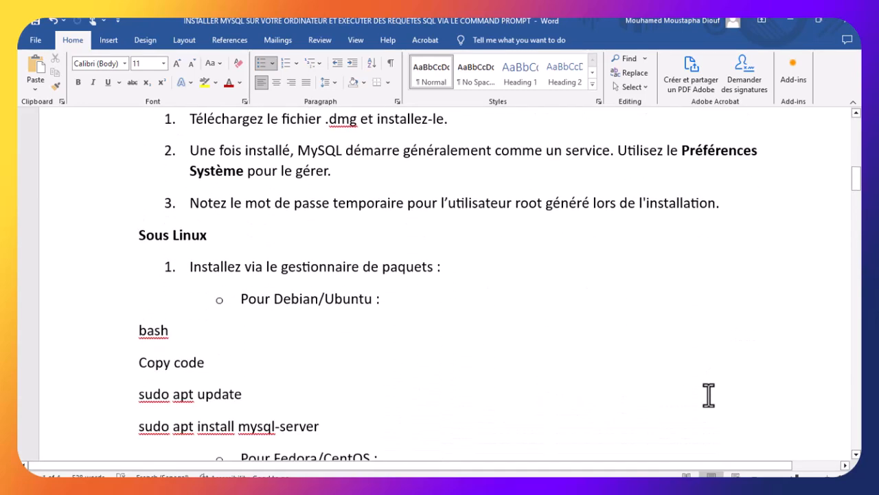
pyautogui.scroll(-10, 708, 394)
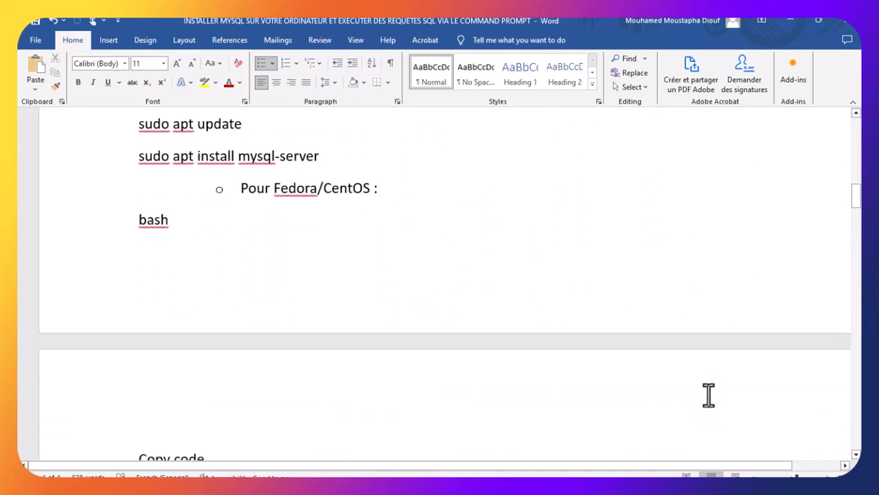
pyautogui.scroll(-4, 708, 395)
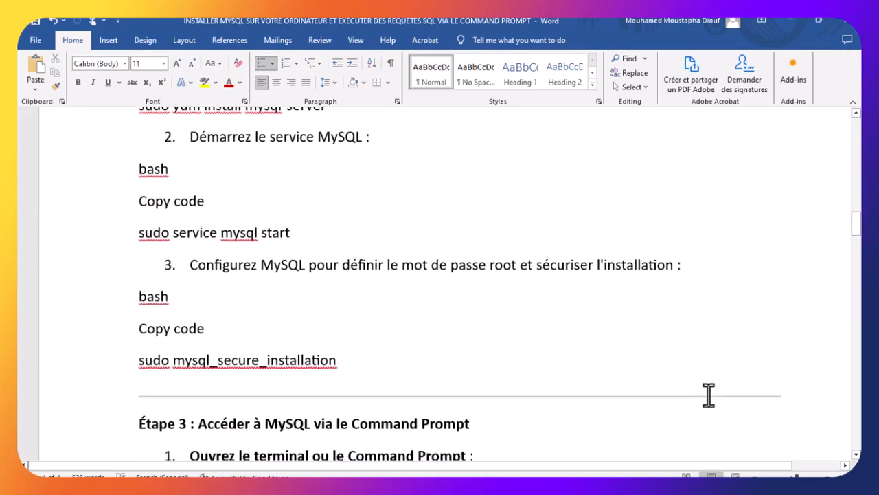
pyautogui.scroll(-3, 708, 395)
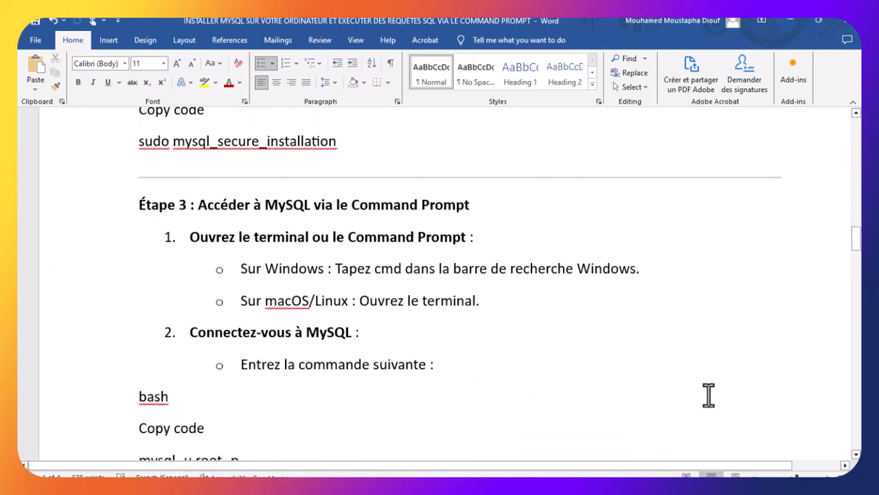
pyautogui.scroll(-4, 708, 395)
pyautogui.scroll(1, 708, 395)
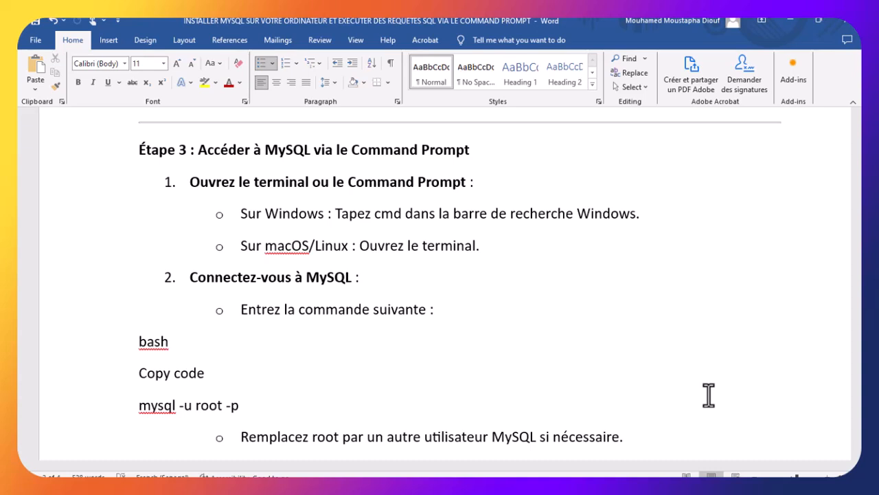
# - Read the guide's "Étape 3" instructions for opening the terminal and connecting with "mysql -u root -p"
pyautogui.scroll(-1, 708, 395)
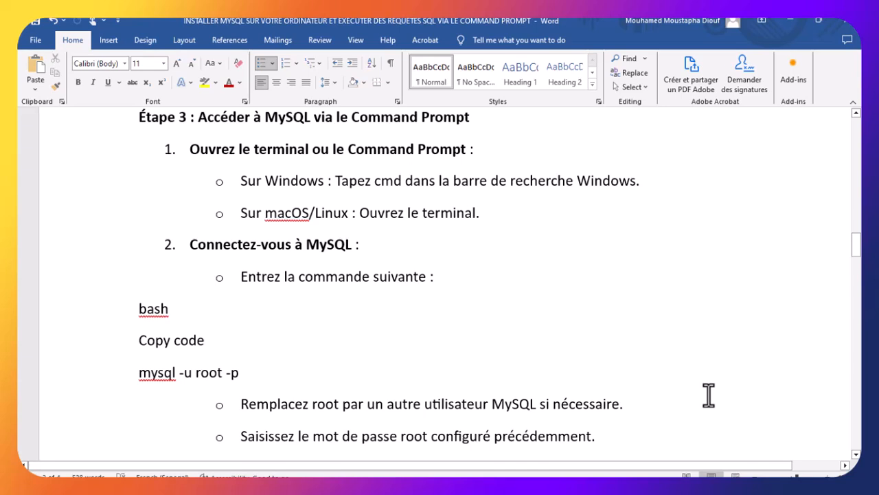
pyautogui.scroll(-1, 708, 395)
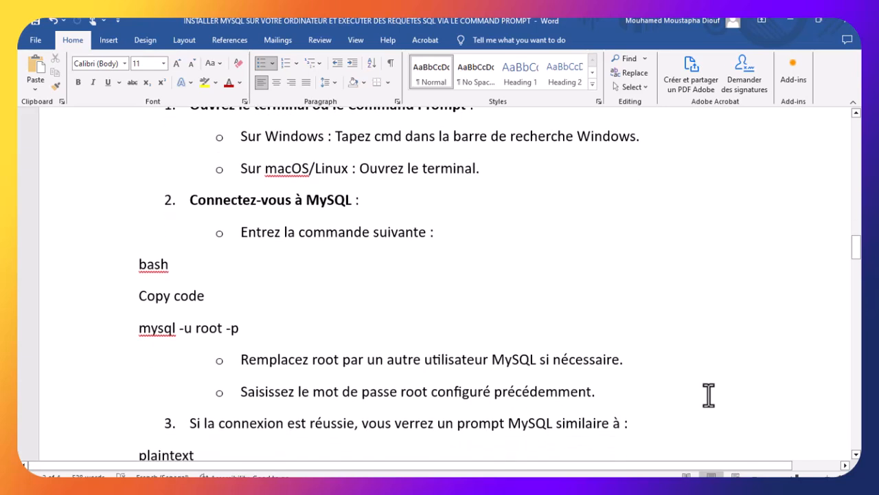
pyautogui.click(239, 328)
pyautogui.scroll(-2, 708, 395)
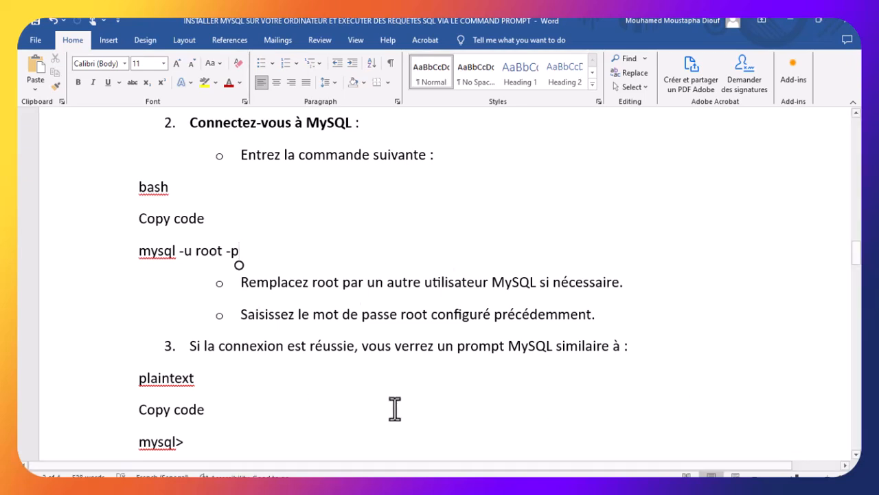
# - Return to MySQL Configurator and accept the default data directory and the Development Computer networking settings with port 3306
pyautogui.press('alt')
pyautogui.click(791, 19)
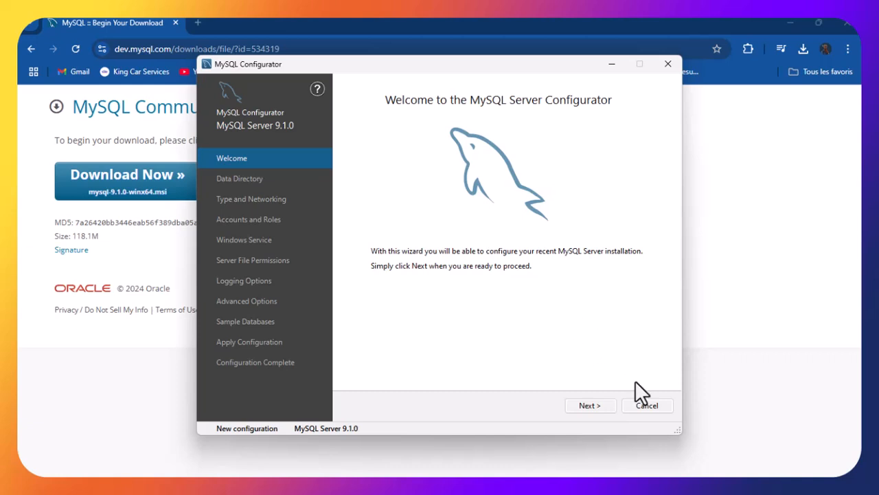
pyautogui.click(583, 404)
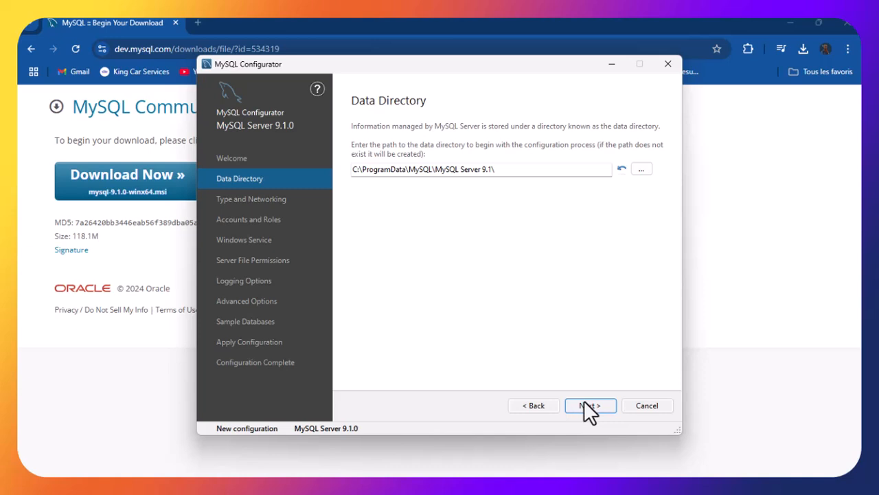
pyautogui.click(590, 404)
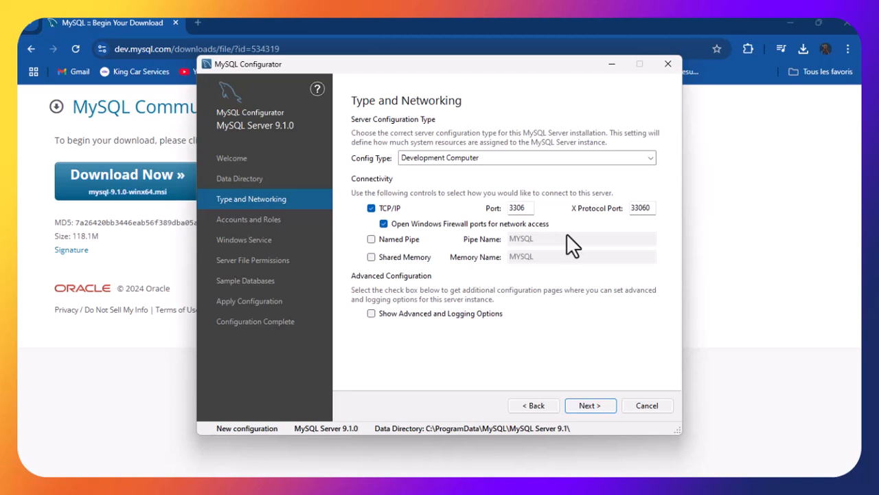
pyautogui.click(589, 404)
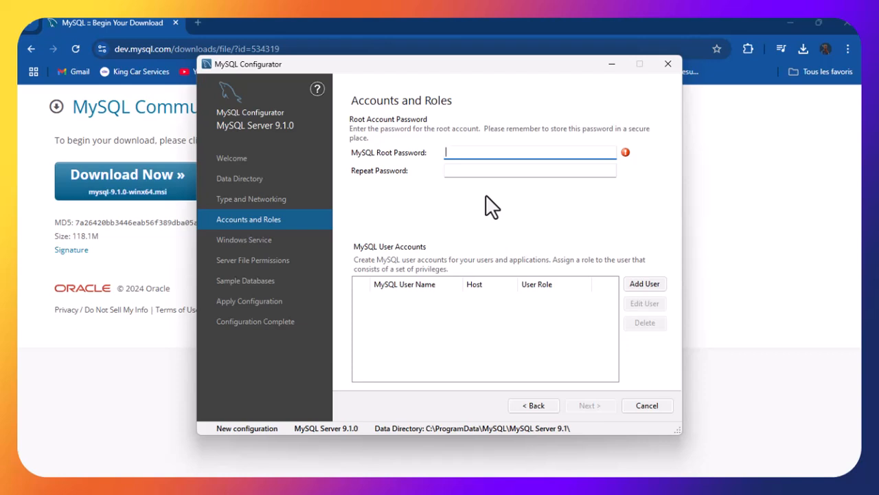
# - Enter and repeat the MySQL root account password, and continue to the Windows Service settings
pyautogui.press('capslock')
pyautogui.press('capslock')
pyautogui.write('••••••••••••')
pyautogui.click(473, 170)
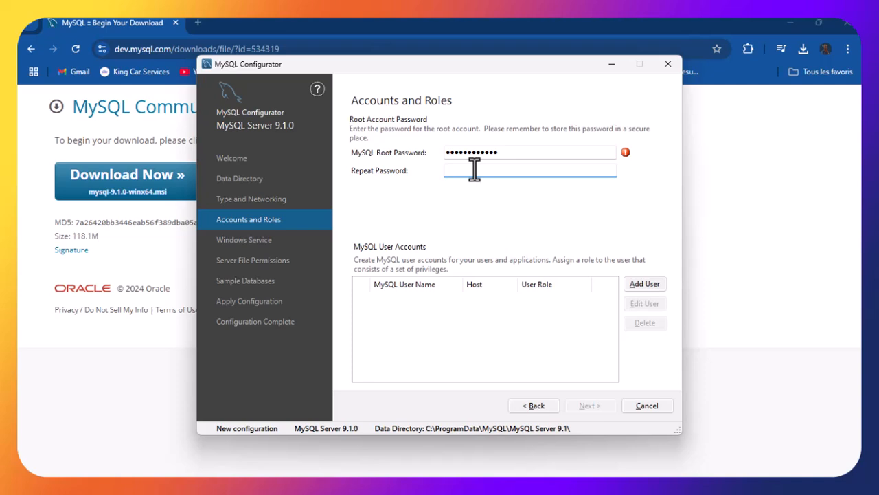
pyautogui.press('capslock')
pyautogui.write('••••••••••••')
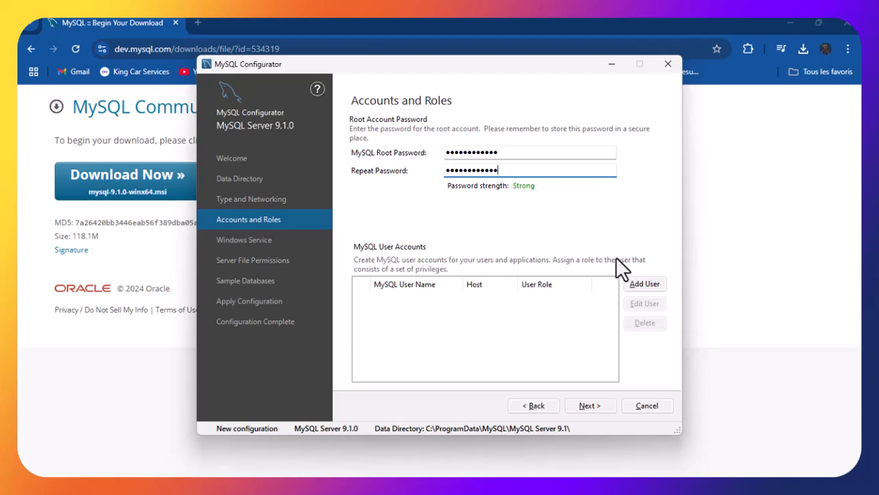
pyautogui.click(589, 406)
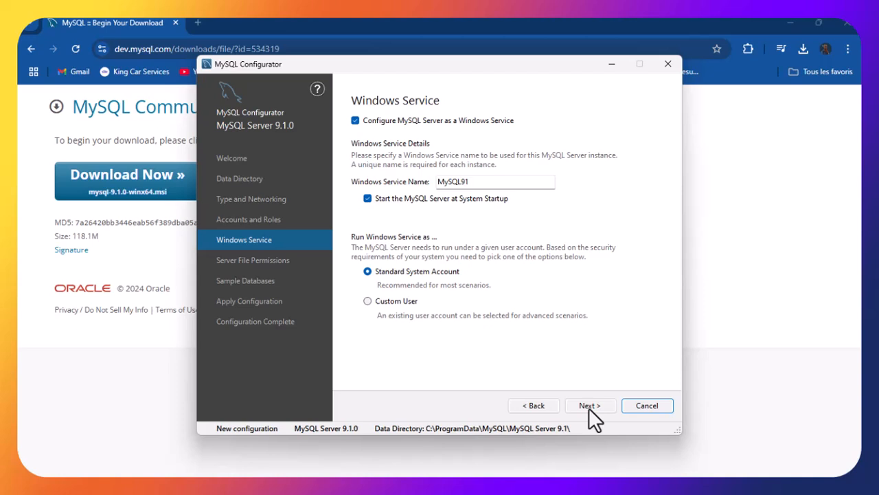
# - Accept the MySQL91 Windows service and full-access file permission defaults, and choose to create the World sample database
pyautogui.click(589, 405)
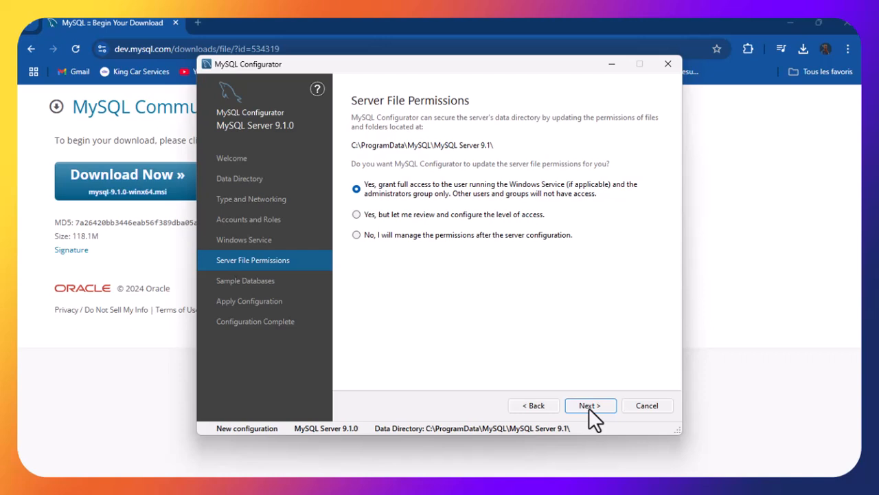
pyautogui.click(589, 406)
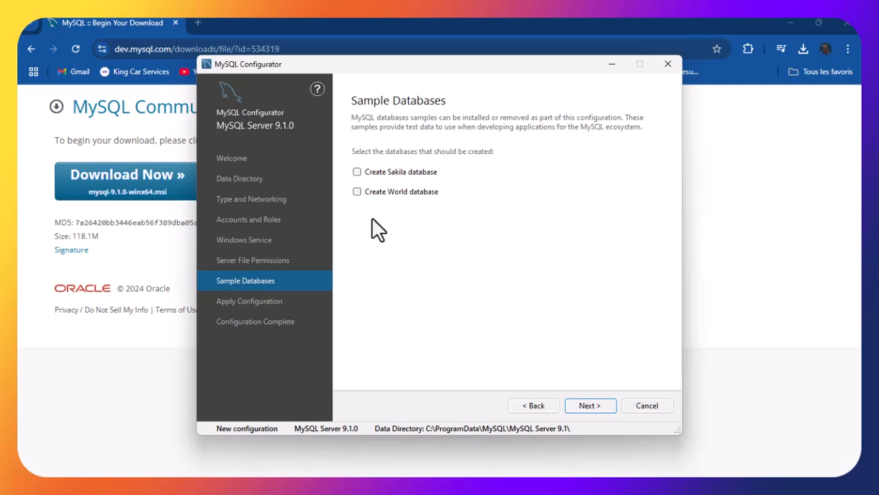
pyautogui.click(357, 193)
pyautogui.click(601, 401)
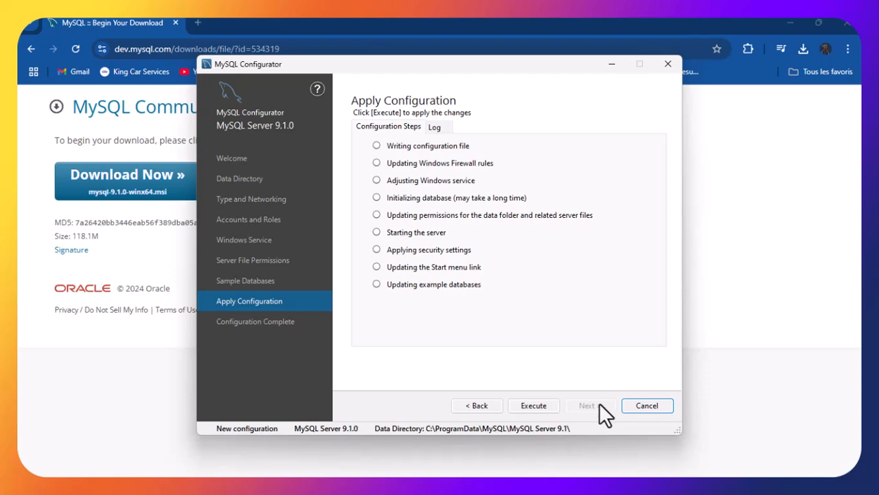
# - Execute the MySQL Server configuration and finish the configurator
pyautogui.click(545, 407)
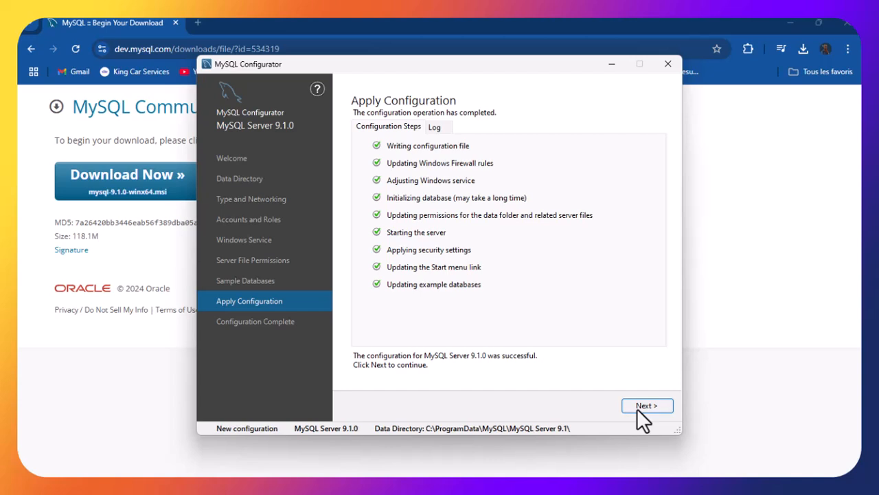
pyautogui.click(637, 405)
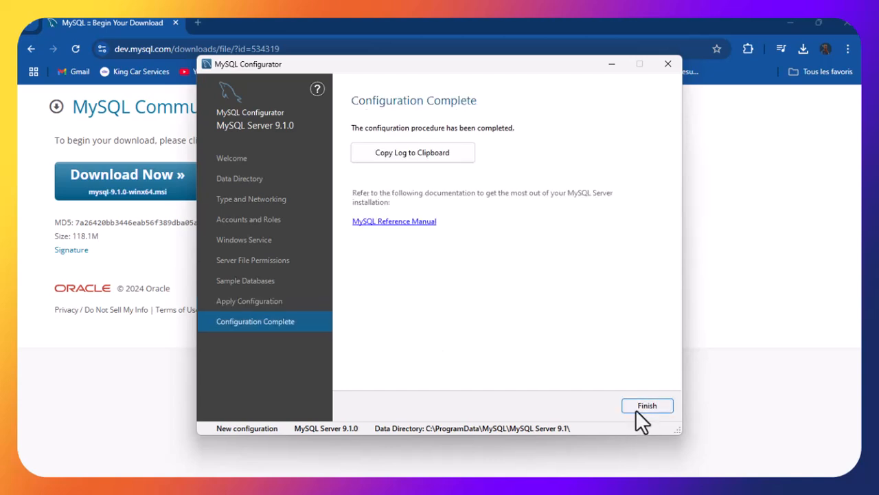
pyautogui.click(640, 408)
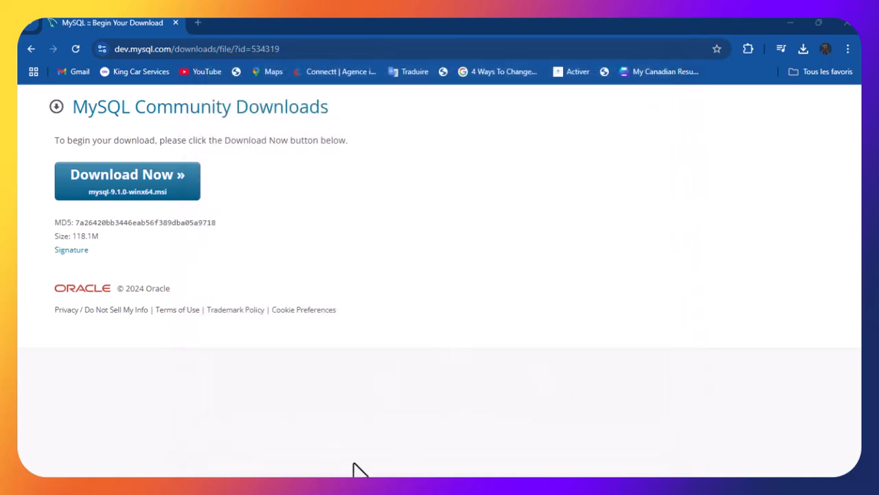
# - Minimize the browser, search Windows for "cmd" and open the Command Prompt with its whole window visible on the desktop
pyautogui.click(782, 19)
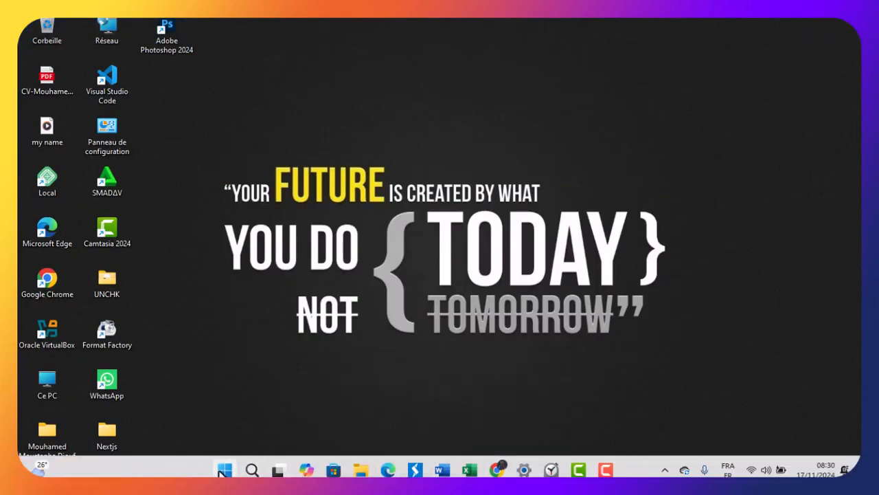
pyautogui.click(251, 470)
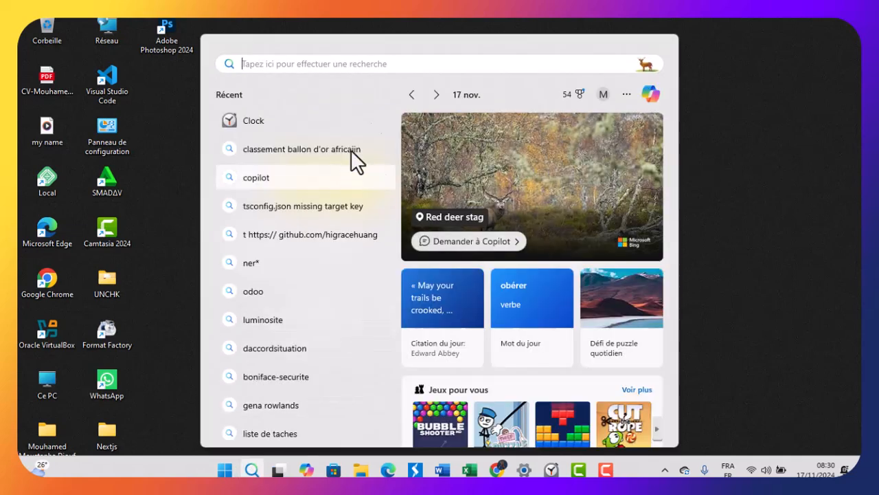
pyautogui.write('cmd')
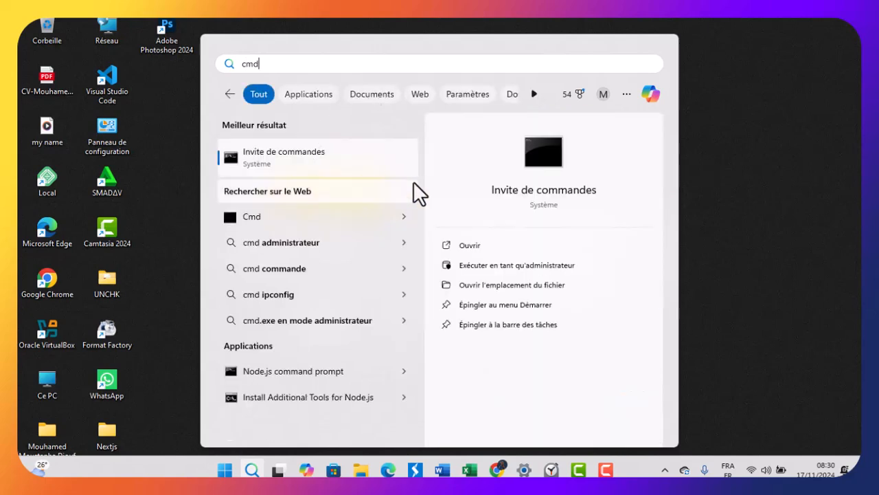
pyautogui.click(515, 265)
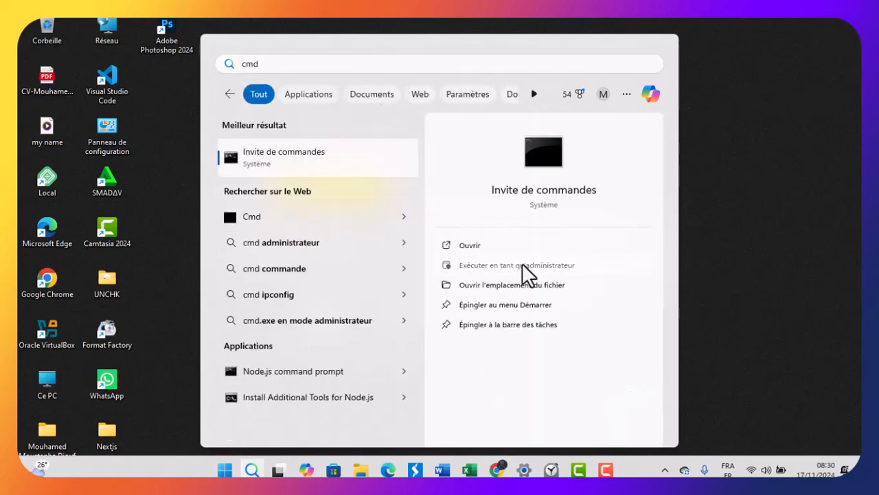
pyautogui.rightClick(365, 162)
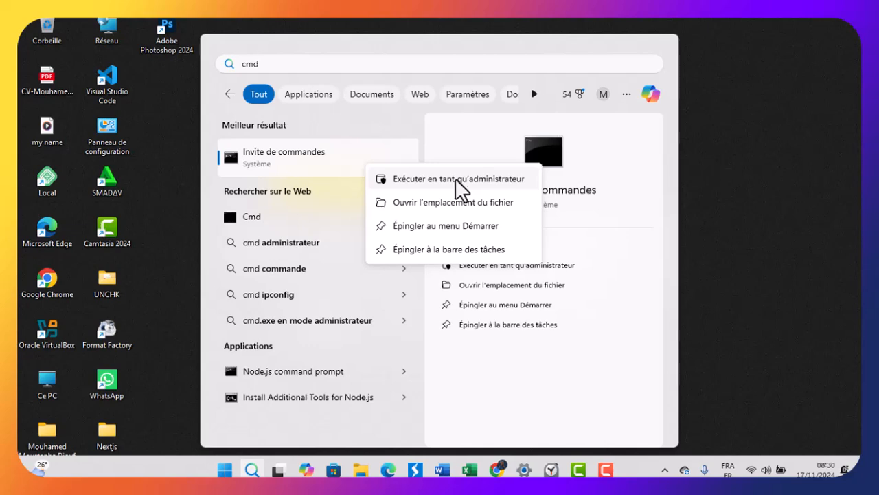
pyautogui.click(388, 165)
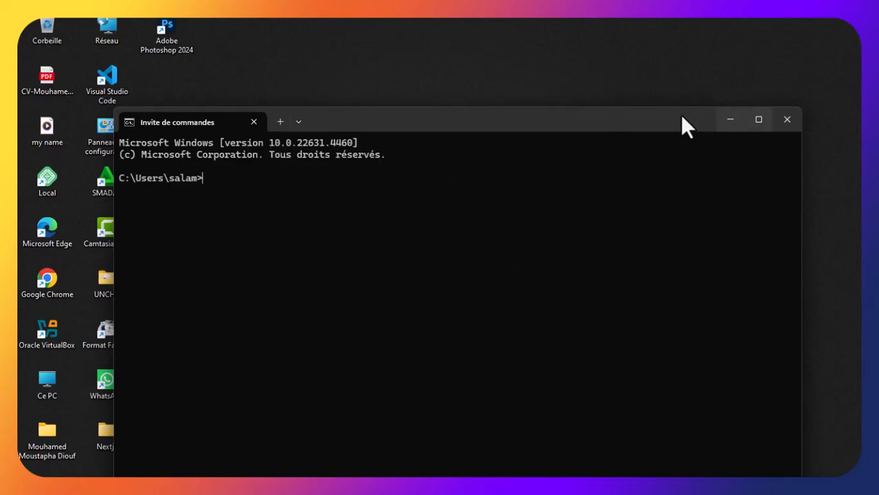
pyautogui.moveTo(671, 120); pyautogui.dragTo(696, 80)
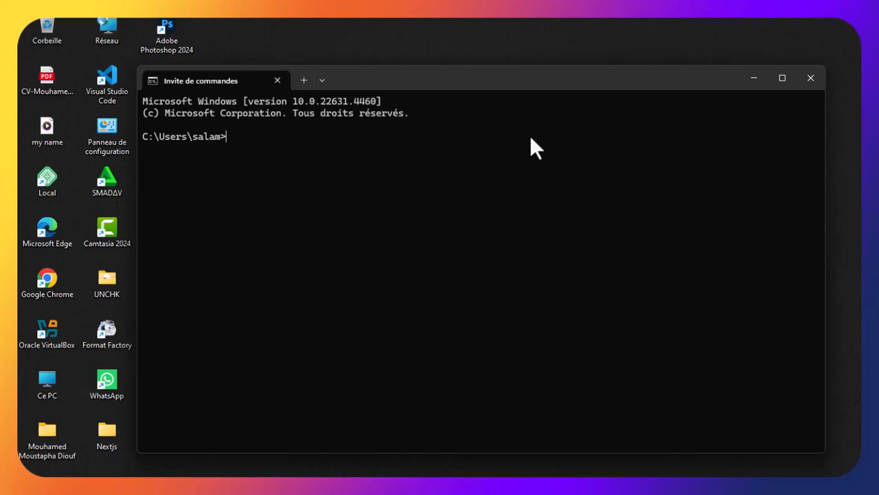
# - Switch to the Word guide and copy the command "mysql -u root -p" from the "Connectez-vous à MySQL" section
pyautogui.hotkey('alt', 'Tab')
pyautogui.hotkey('alt', 'Tab')
pyautogui.hotkey('alt', 'Tab')
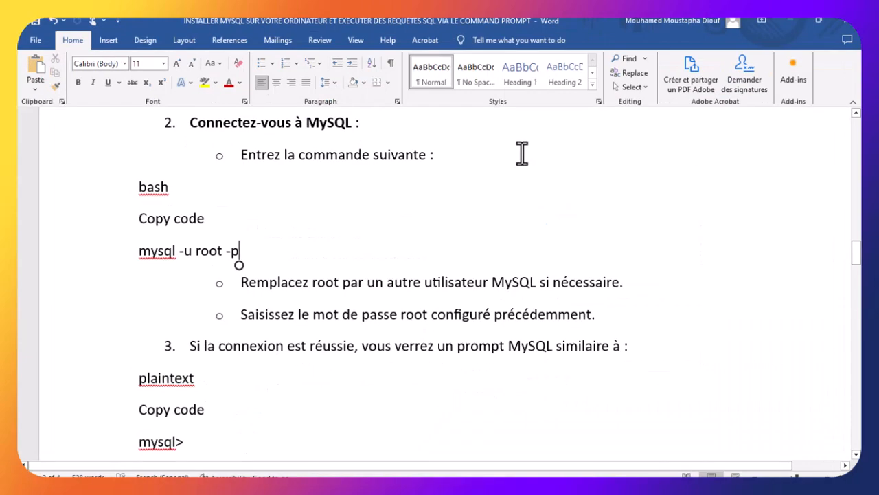
pyautogui.scroll(5, 515, 247)
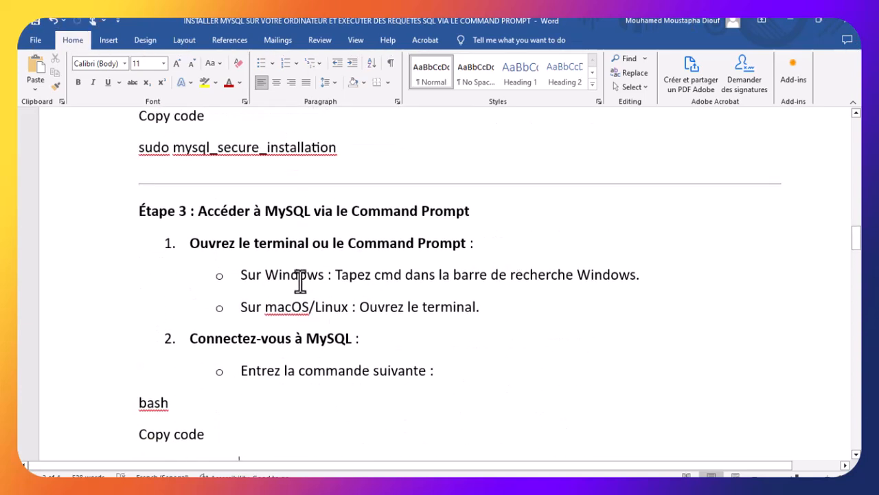
pyautogui.moveTo(379, 143); pyautogui.dragTo(421, 74)
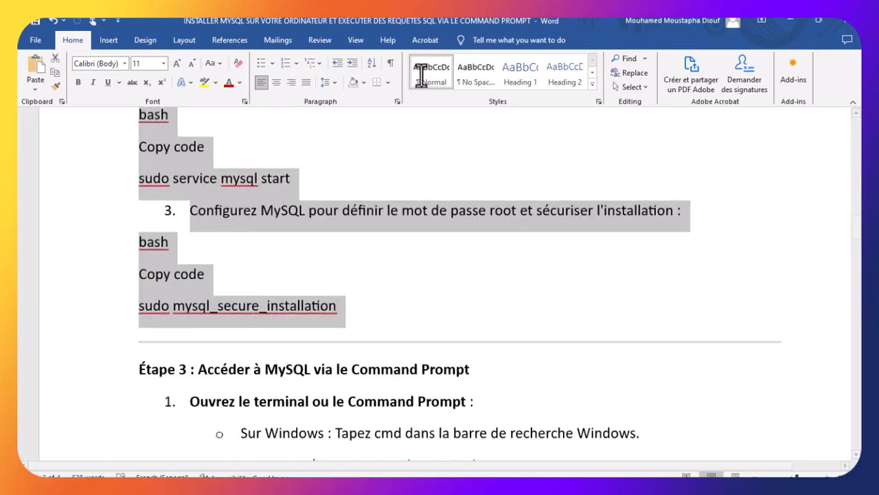
pyautogui.click(469, 380)
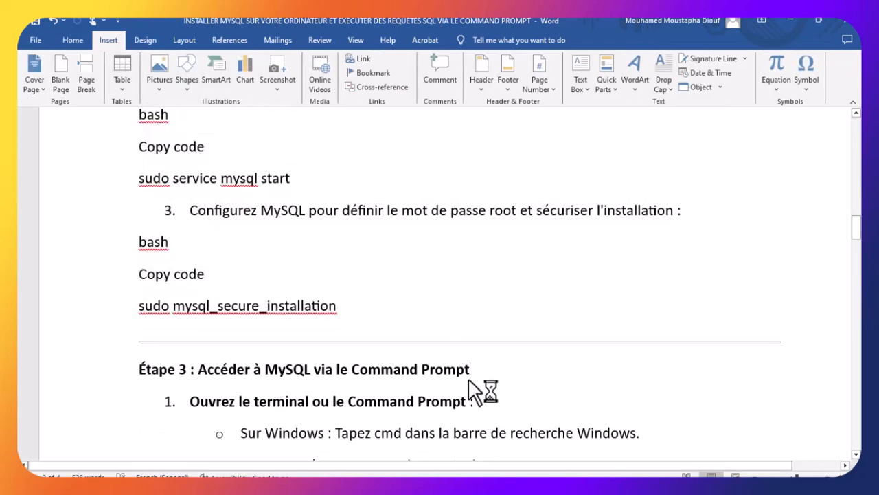
pyautogui.scroll(-3, 469, 380)
pyautogui.scroll(-4, 469, 380)
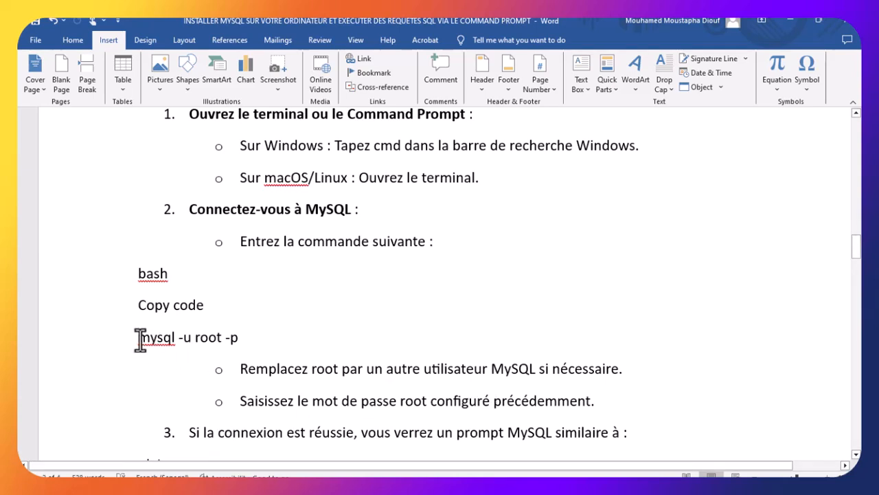
pyautogui.moveTo(136, 337); pyautogui.dragTo(237, 338)
pyautogui.hotkey('ctrl', 'c')
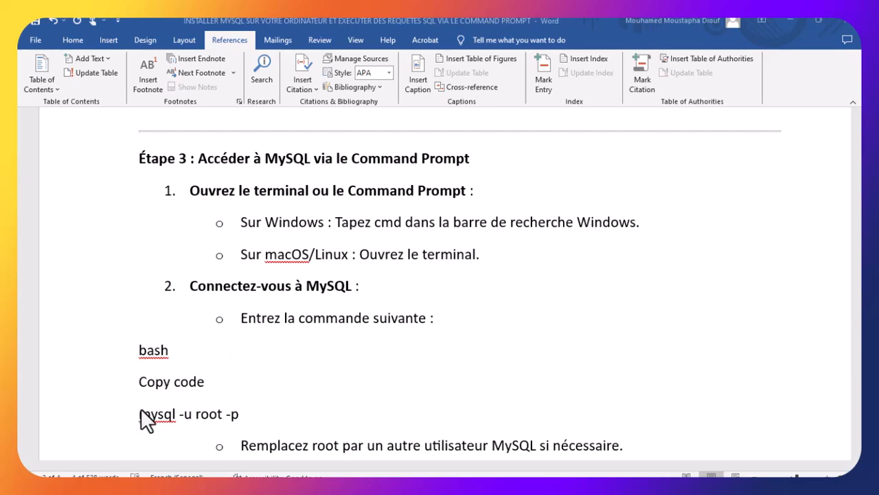
pyautogui.tripleClick(247, 411)
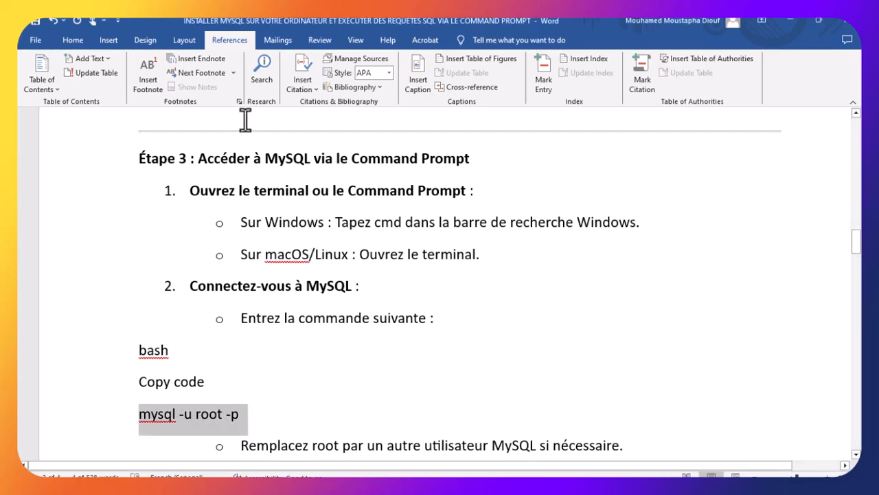
pyautogui.hotkey('alt', 'Tab')
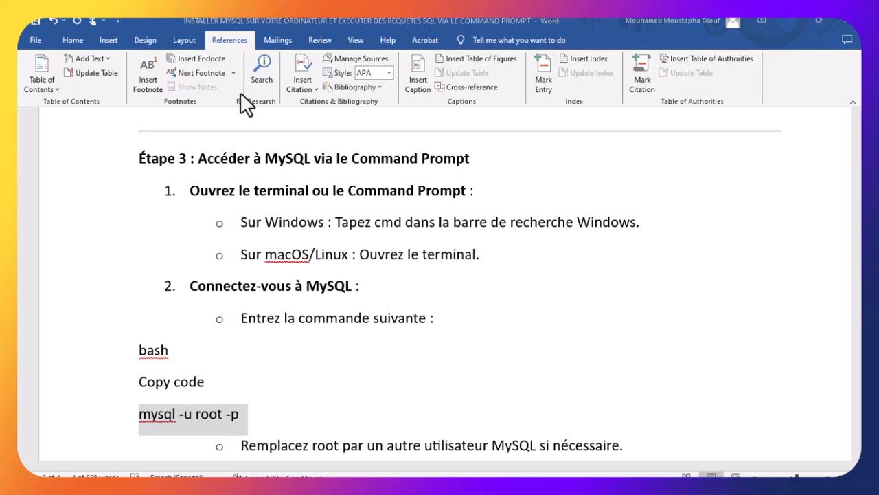
pyautogui.hotkey('alt', 'Tab')
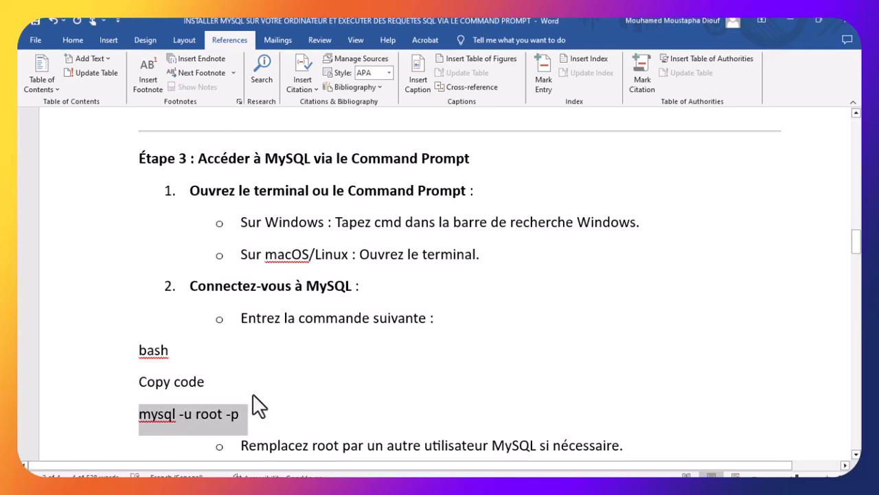
pyautogui.hotkey('alt', 'Tab')
pyautogui.hotkey('alt', 'Tab')
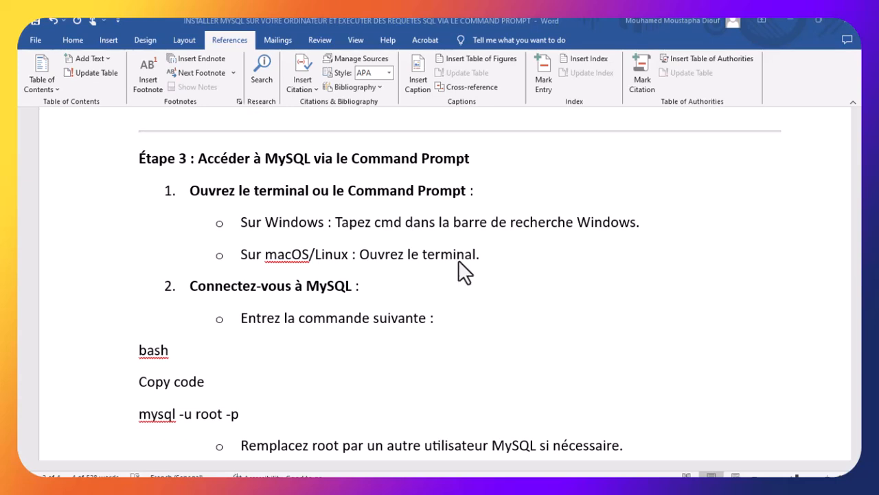
pyautogui.click(441, 416)
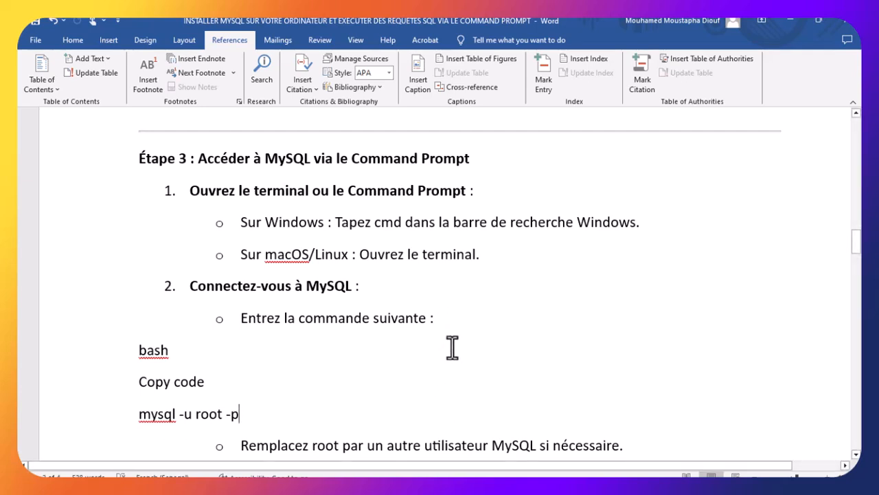
pyautogui.press('Up')
pyautogui.press('Up')
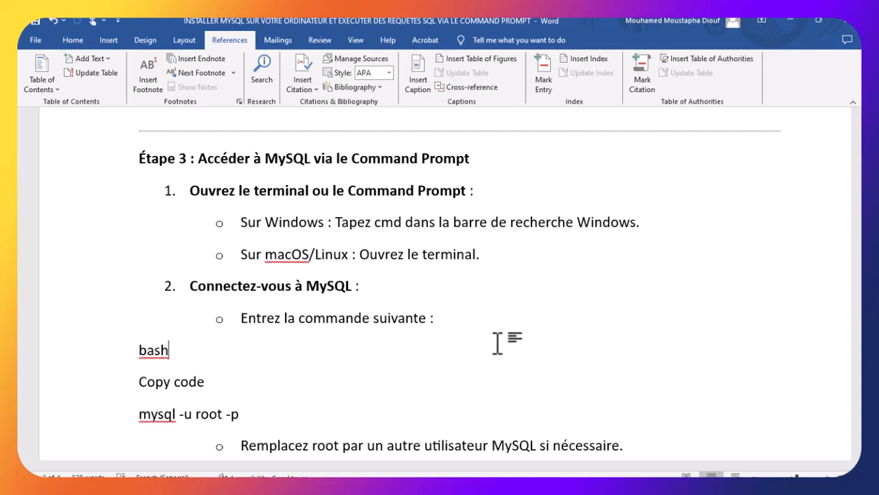
# - Run sysdm.cpl and open the system variable Path for editing from the advanced system settings' environment variables
pyautogui.press('super+r')
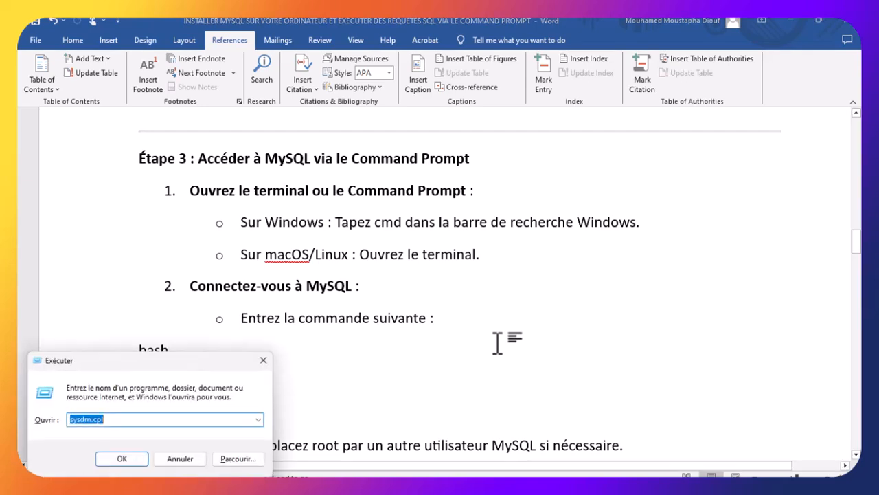
pyautogui.click(128, 456)
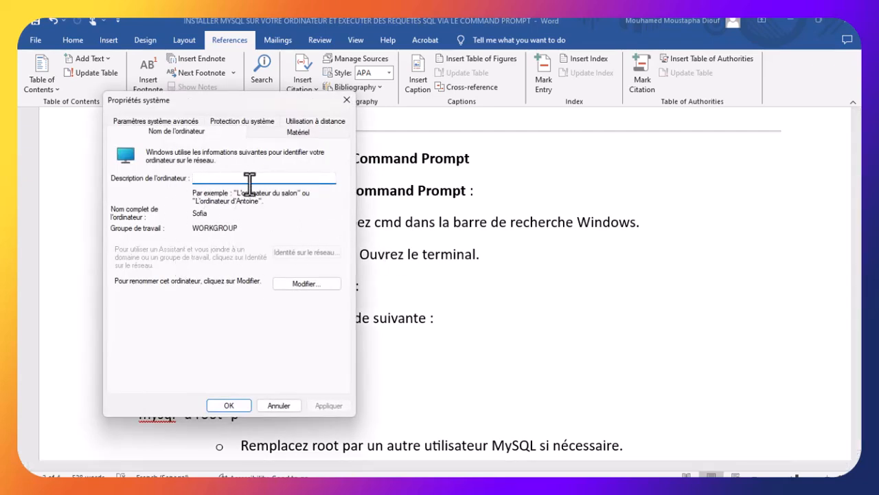
pyautogui.click(147, 121)
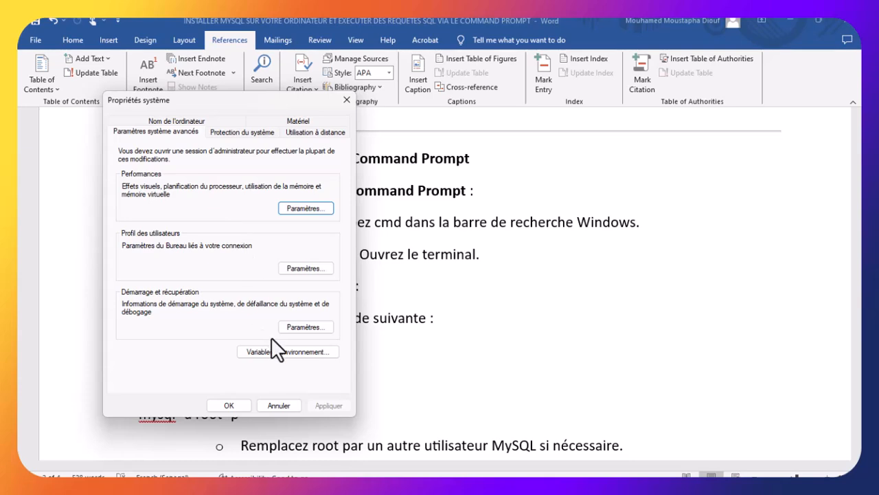
pyautogui.click(284, 351)
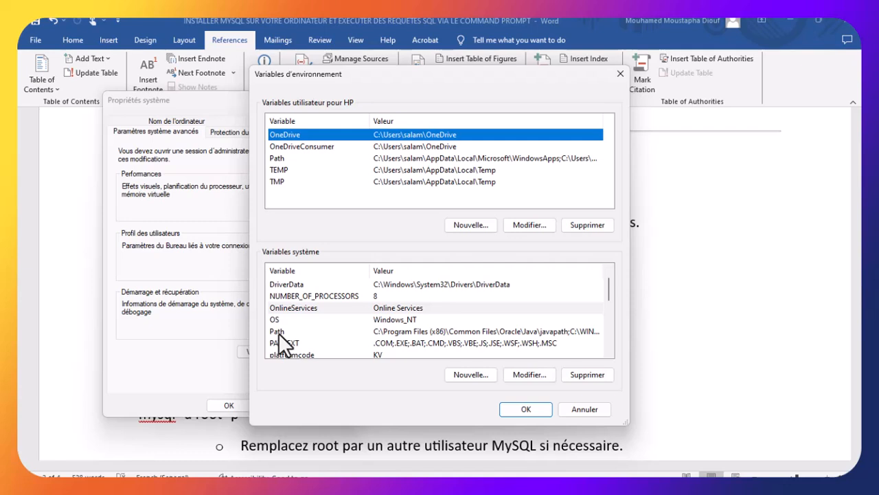
pyautogui.click(278, 332)
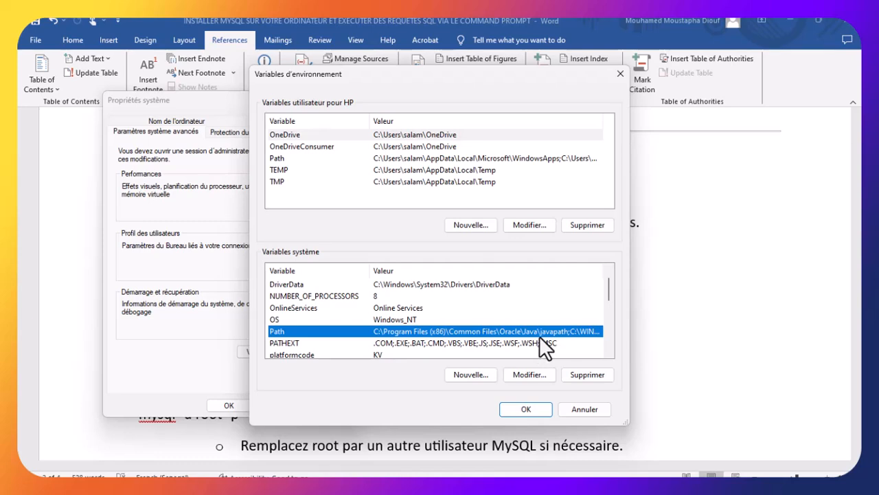
pyautogui.click(524, 378)
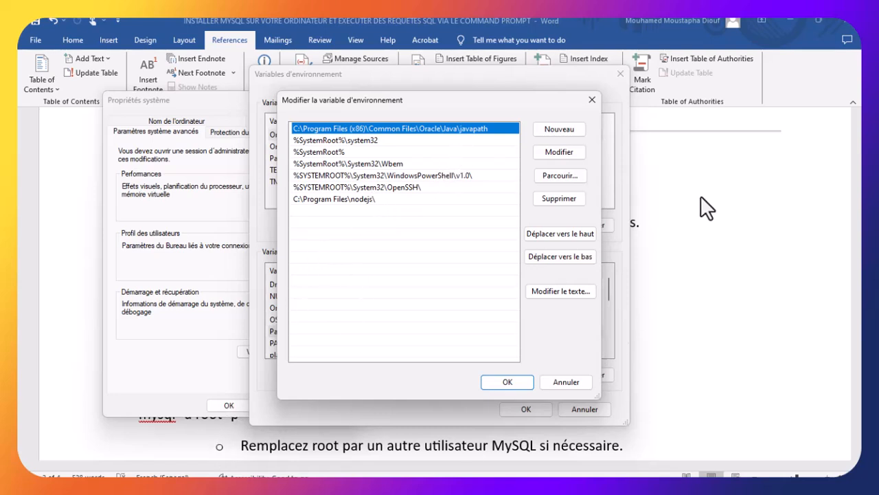
# - Minimize Word, open the user folder on the desktop and browse the C: drive to Programmes\MySQL\MySQL Server 9.1\bin
pyautogui.click(788, 20)
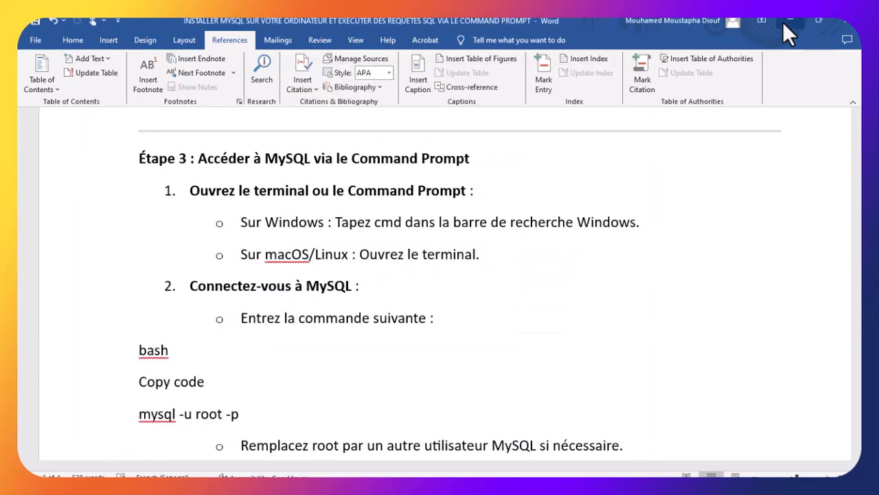
pyautogui.click(783, 22)
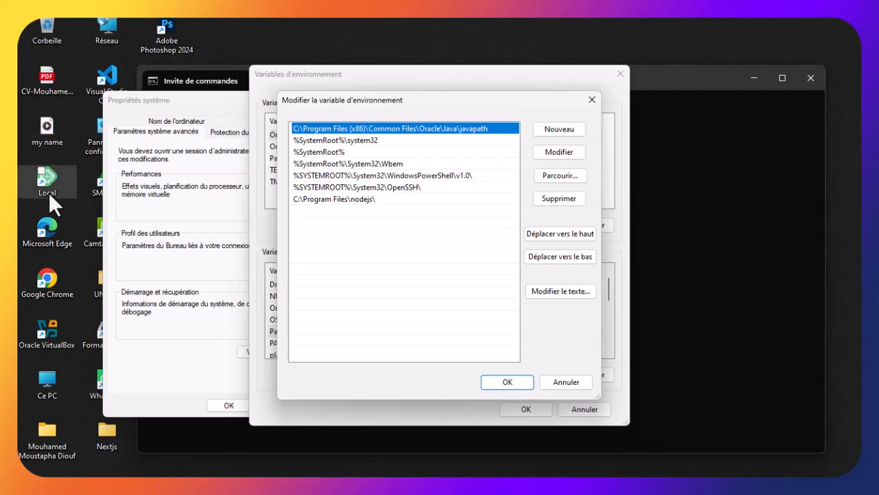
pyautogui.doubleClick(49, 441)
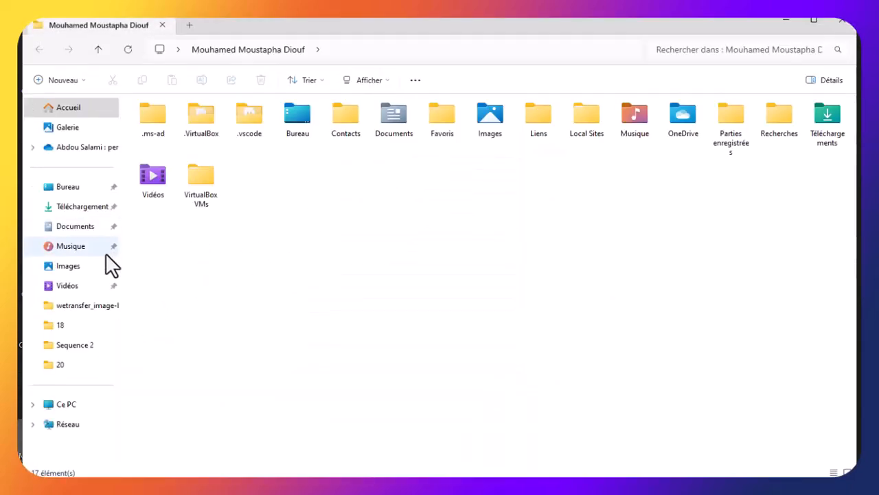
pyautogui.click(69, 407)
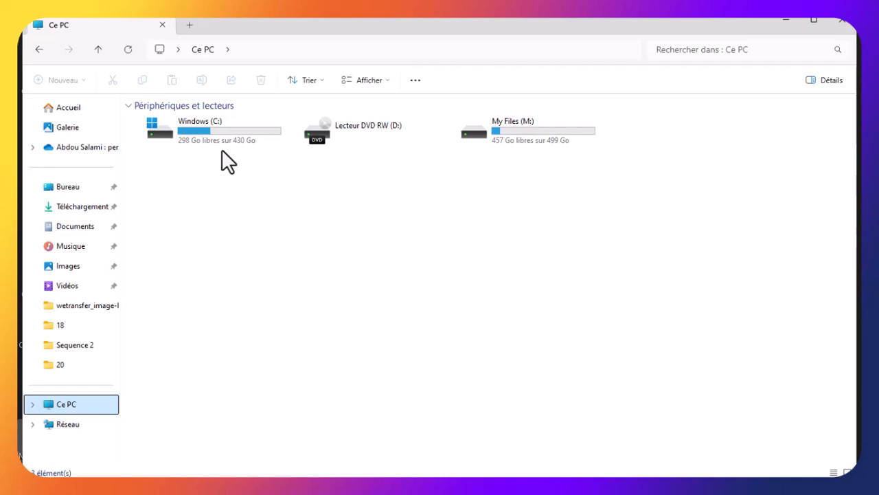
pyautogui.doubleClick(226, 130)
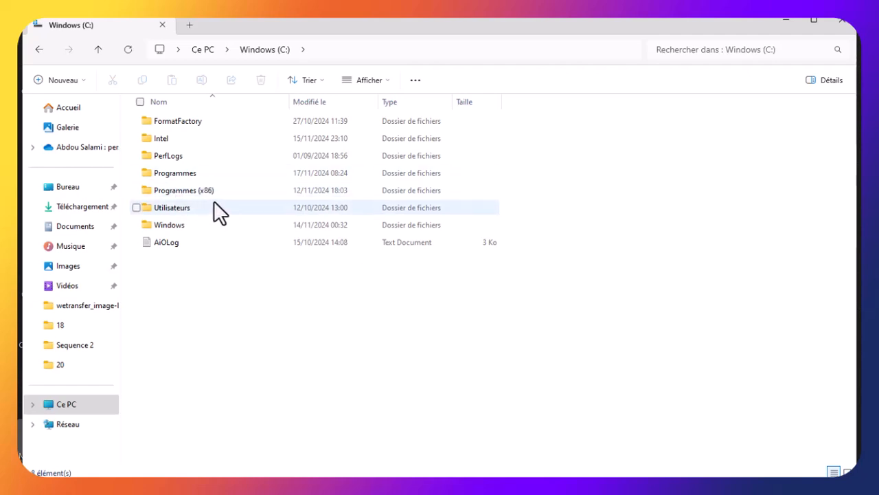
pyautogui.click(186, 172)
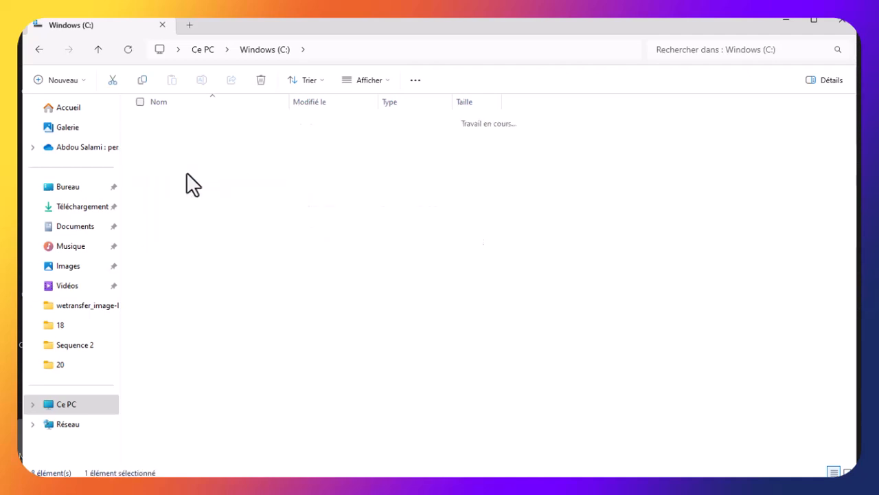
pyautogui.doubleClick(186, 172)
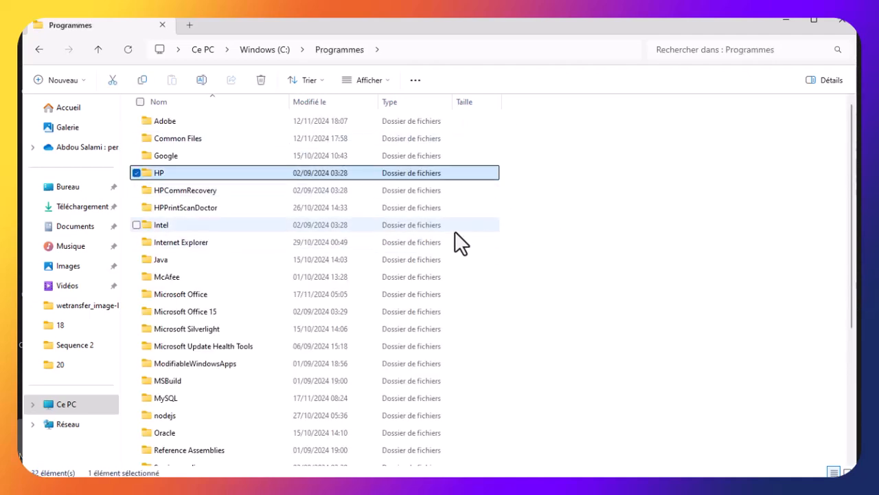
pyautogui.doubleClick(165, 399)
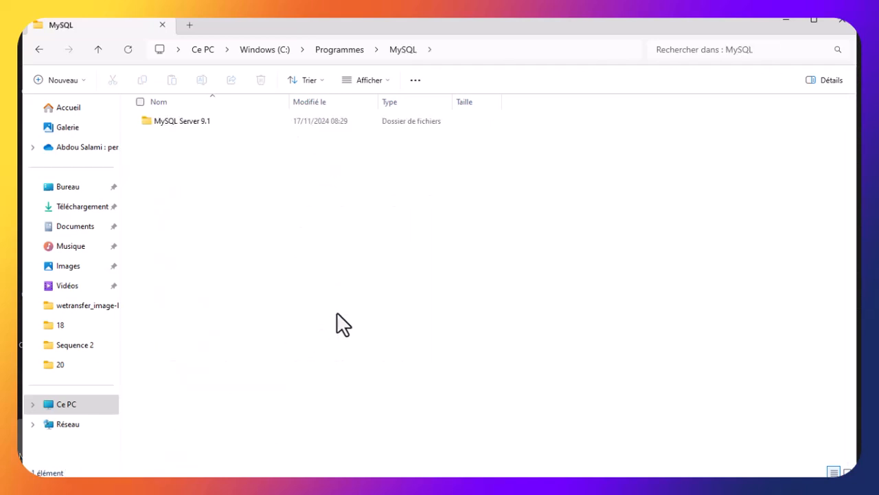
pyautogui.doubleClick(197, 121)
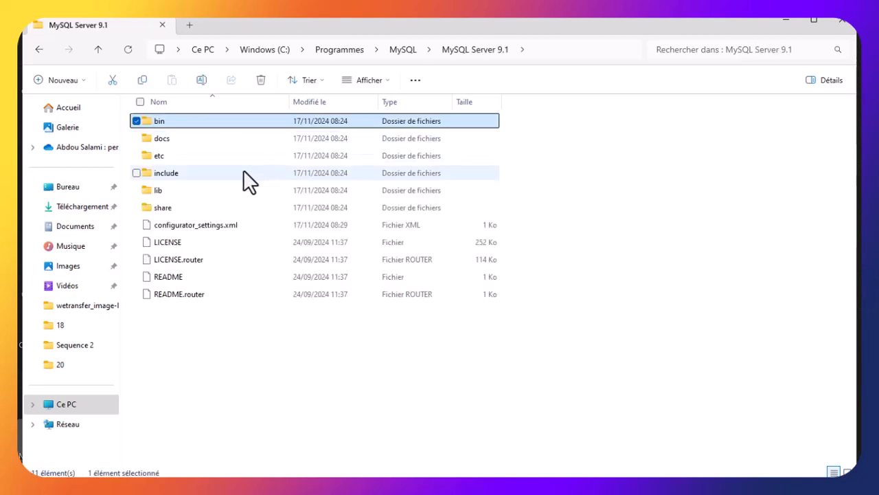
pyautogui.doubleClick(182, 121)
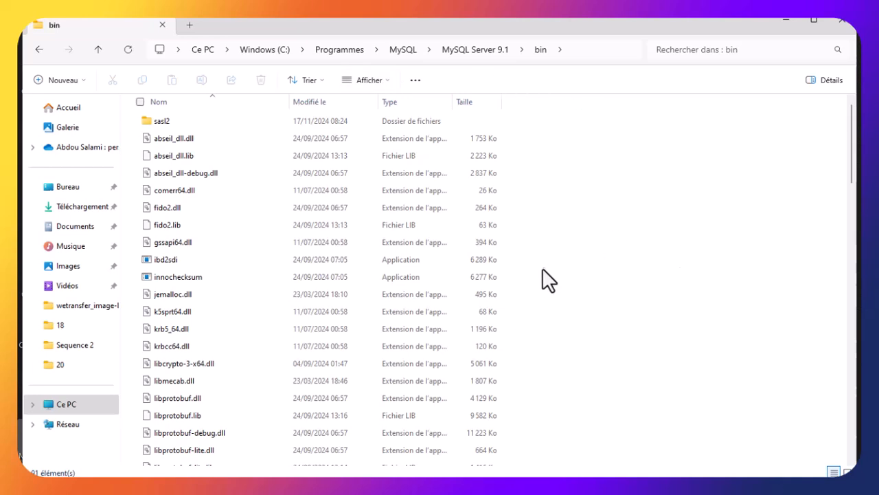
# - Copy the full path of the MySQL Server 9.1 bin folder from File Explorer
pyautogui.click(573, 49)
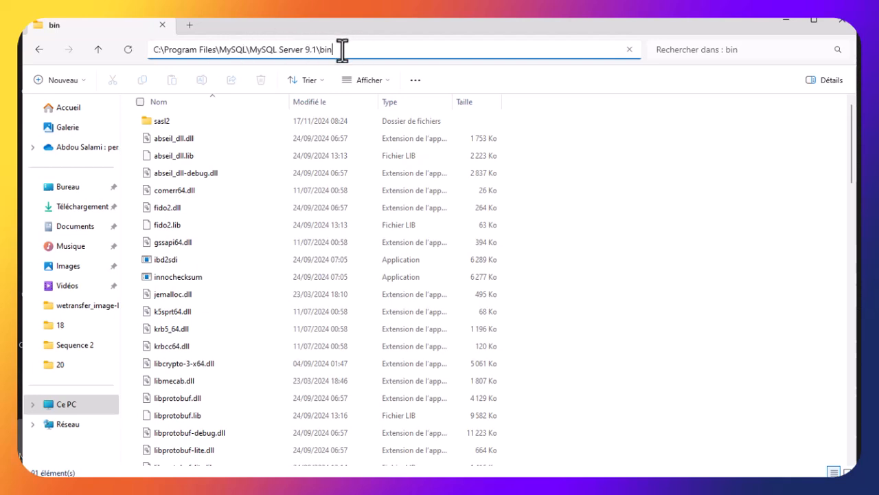
pyautogui.moveTo(342, 49); pyautogui.dragTo(172, 60)
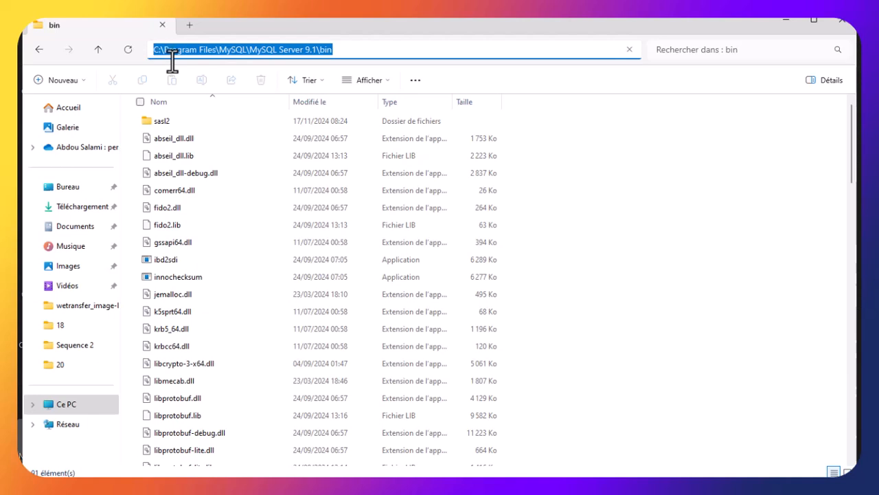
pyautogui.rightClick(207, 50)
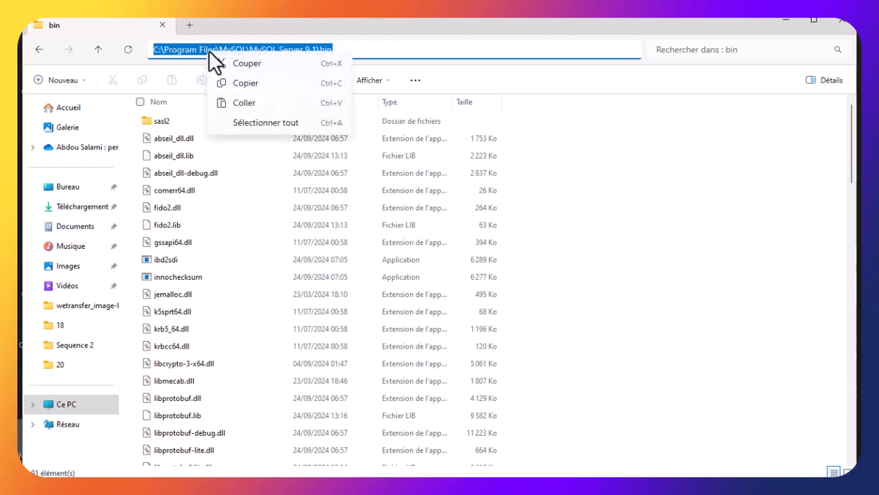
pyautogui.click(260, 82)
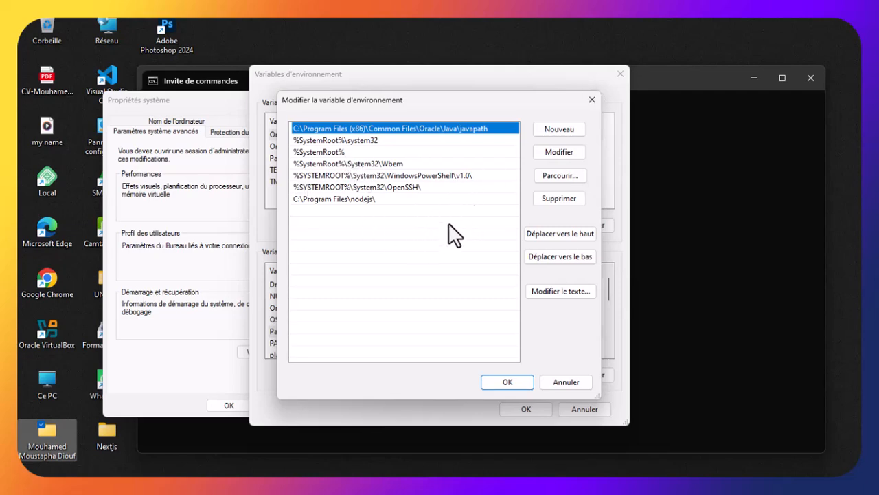
# - Add C:\Program Files\MySQL\MySQL Server 9.1\bin as a new entry in the system Path and confirm the environment variables
pyautogui.click(556, 130)
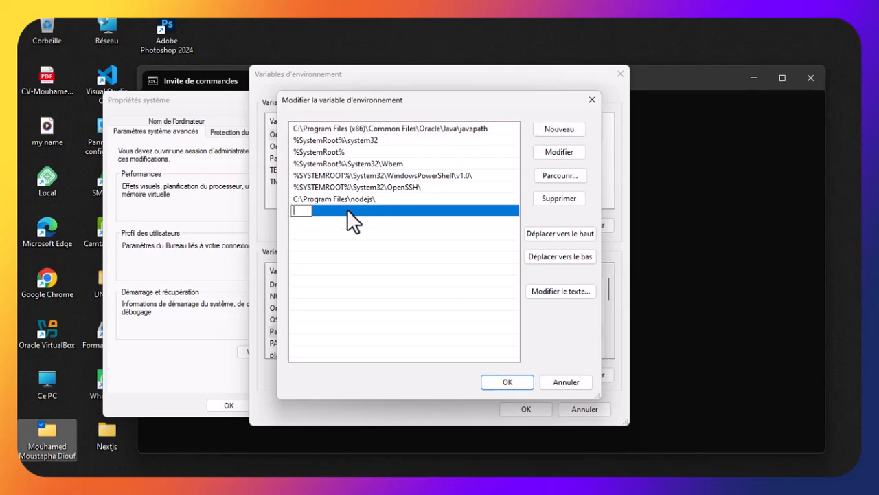
pyautogui.rightClick(302, 208)
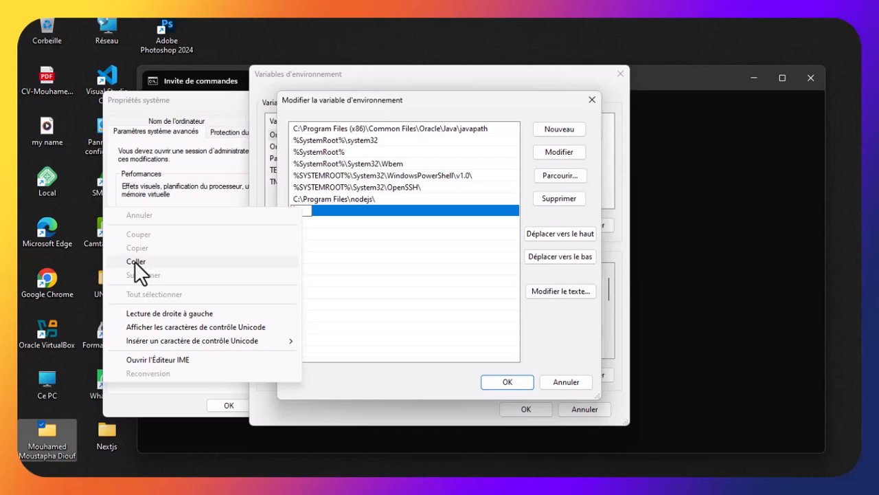
pyautogui.click(135, 261)
pyautogui.click(488, 286)
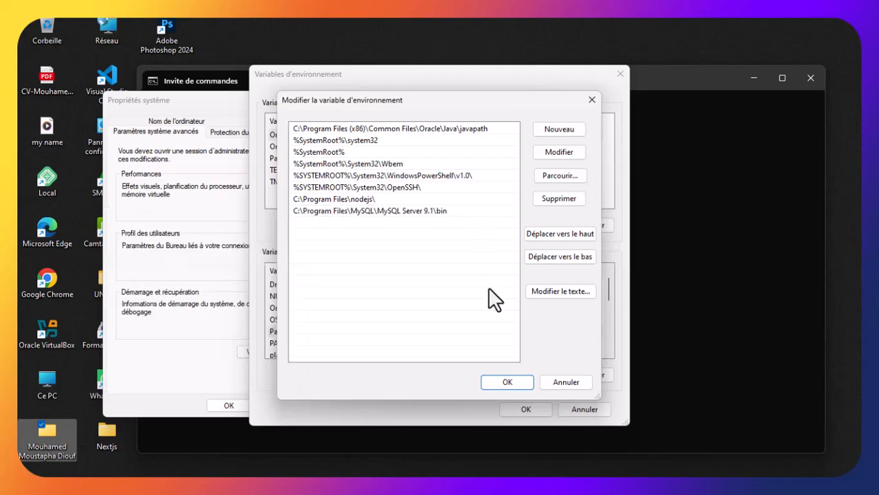
pyautogui.click(505, 383)
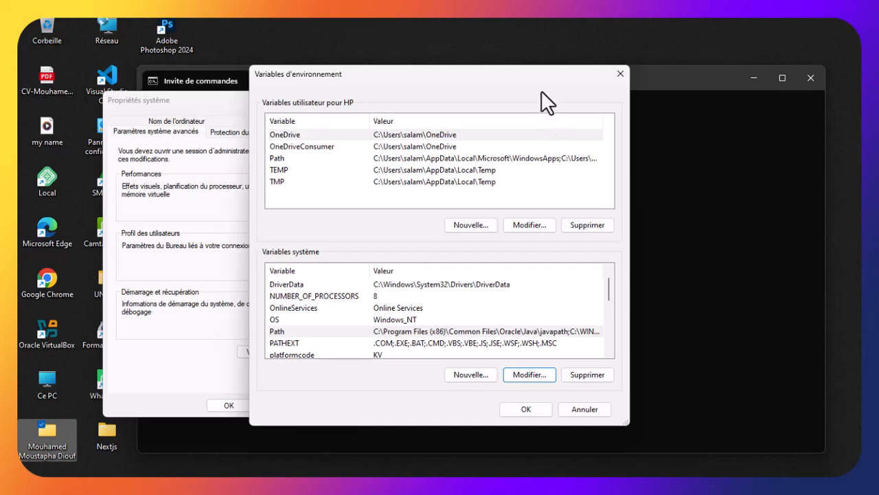
pyautogui.click(534, 408)
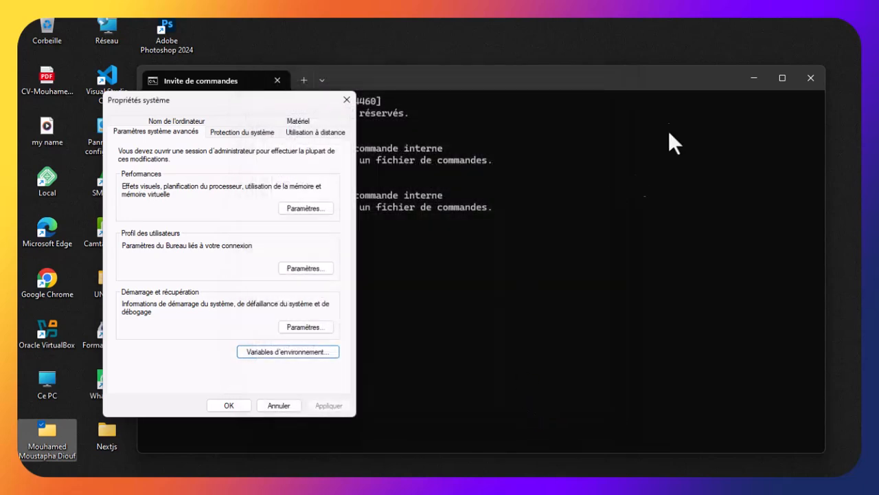
# - Close the old Command Prompt window and confirm the system properties dialog
pyautogui.click(552, 146)
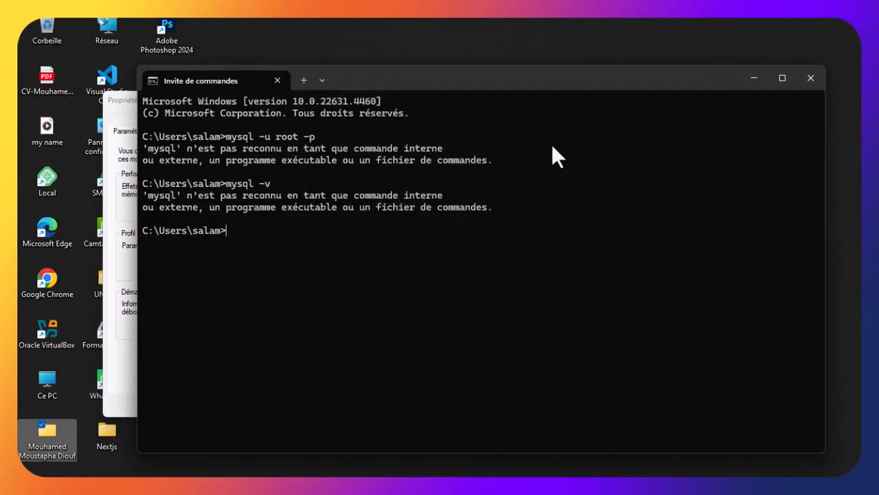
pyautogui.click(807, 78)
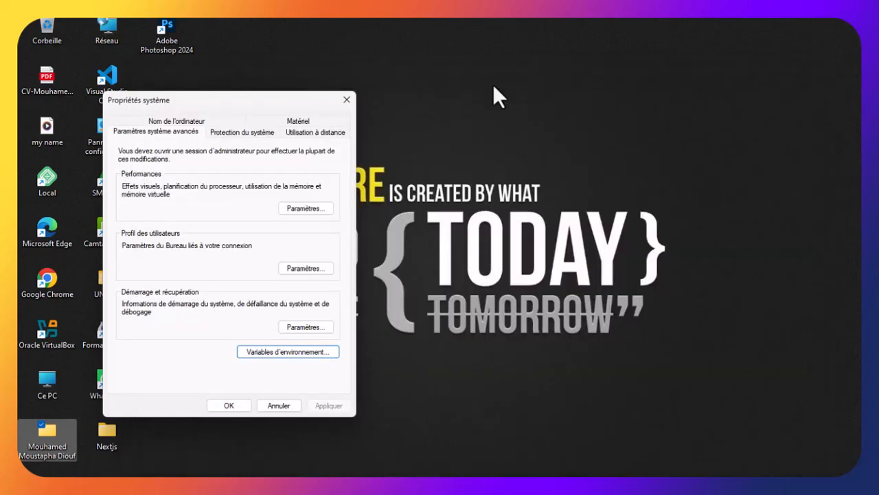
pyautogui.click(229, 405)
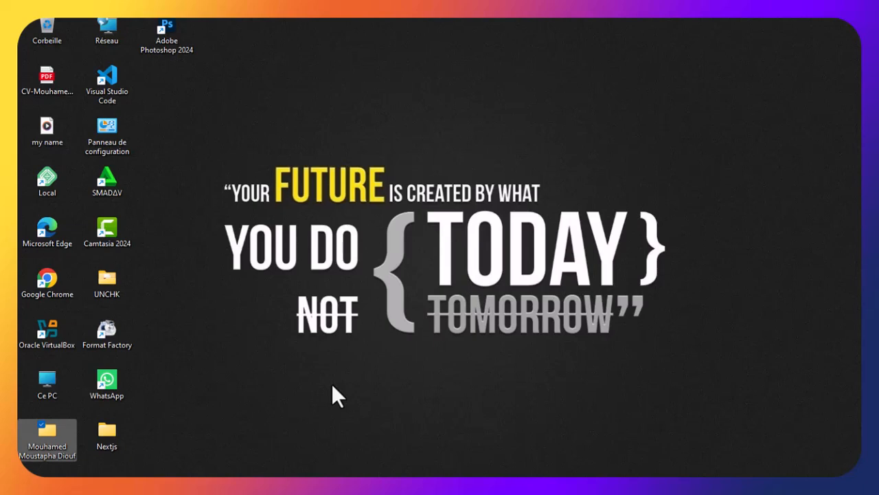
pyautogui.click(265, 372)
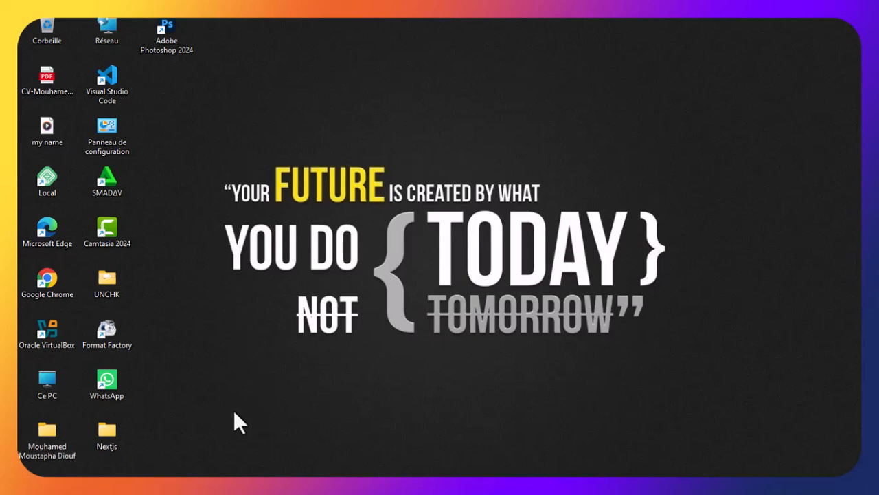
# - Search Windows for "cmd" and run the Command Prompt as administrator
pyautogui.moveTo(225, 470)
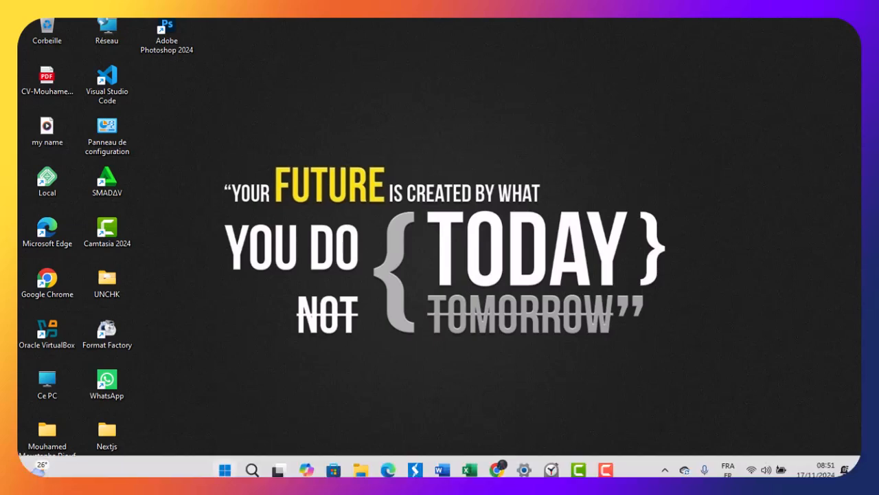
pyautogui.click(252, 470)
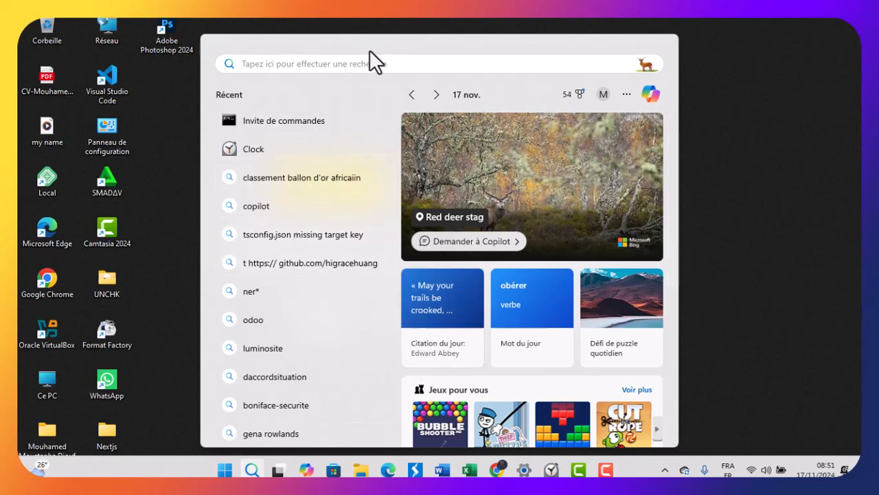
pyautogui.write('cmd')
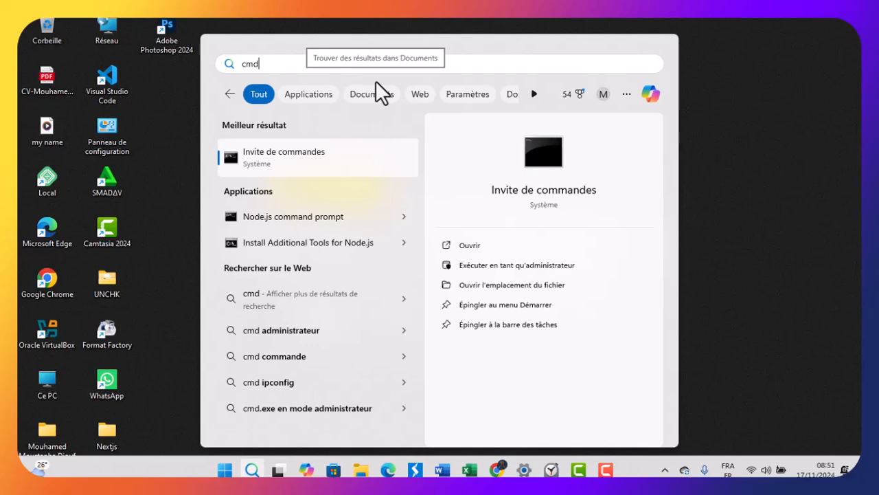
pyautogui.doubleClick(246, 64)
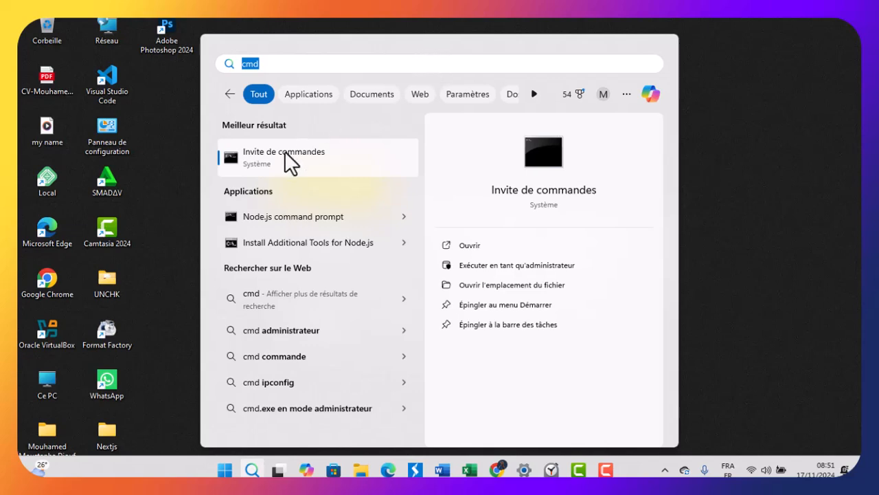
pyautogui.click(473, 196)
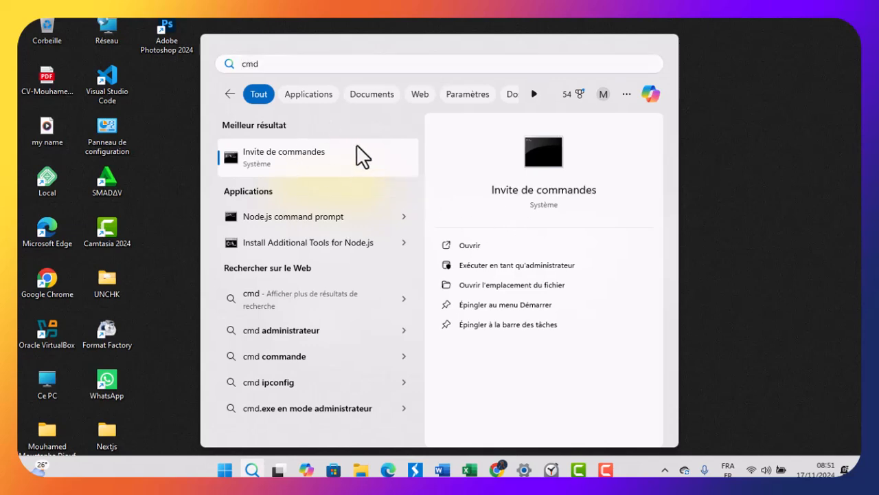
pyautogui.rightClick(279, 158)
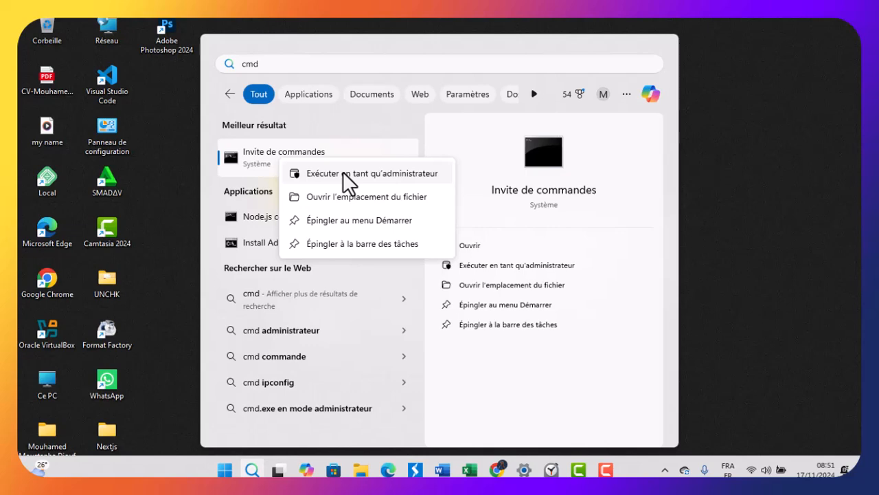
pyautogui.click(343, 171)
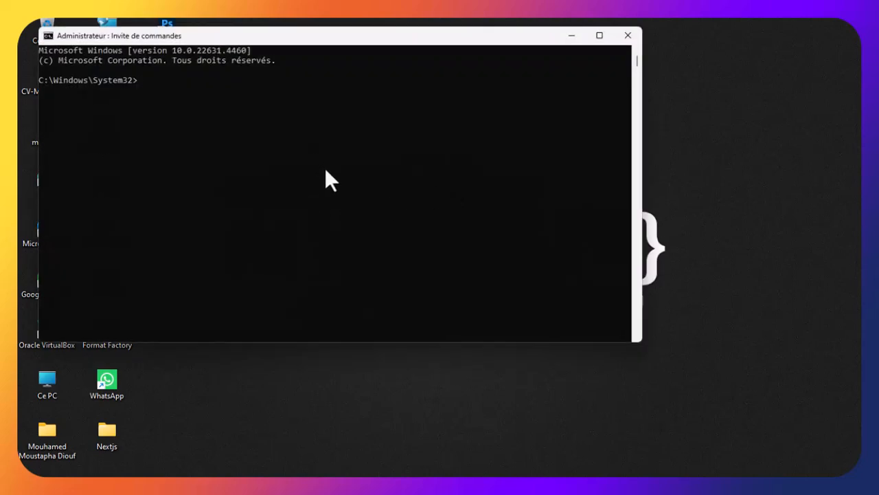
# - Run "mysql -v" in the administrator Command Prompt to test whether the mysql command is recognized
pyautogui.write('mysql -v')
pyautogui.press('Return')
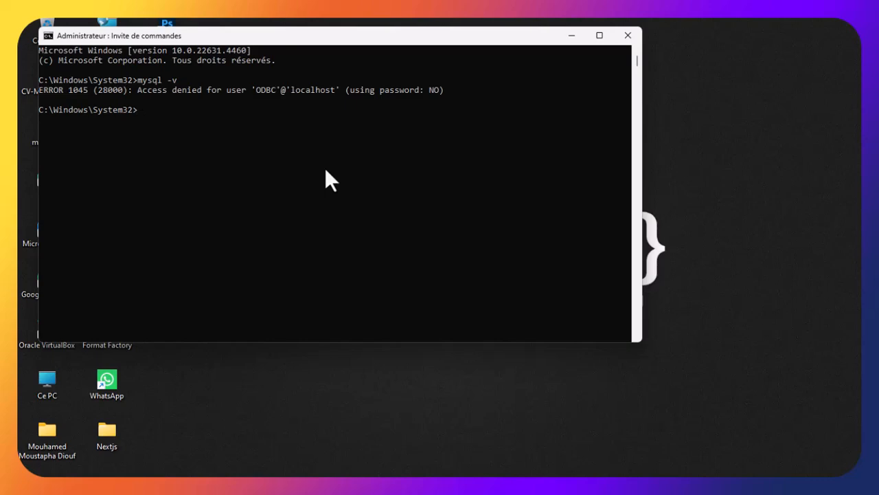
# - Recall the previous command, change it to "mysql --version" and run it to check the installed MySQL version
pyautogui.press('Up')
pyautogui.press('BackSpace')
pyautogui.write('-vr')
pyautogui.press('BackSpace')
pyautogui.write('ersion')
pyautogui.press('Return')
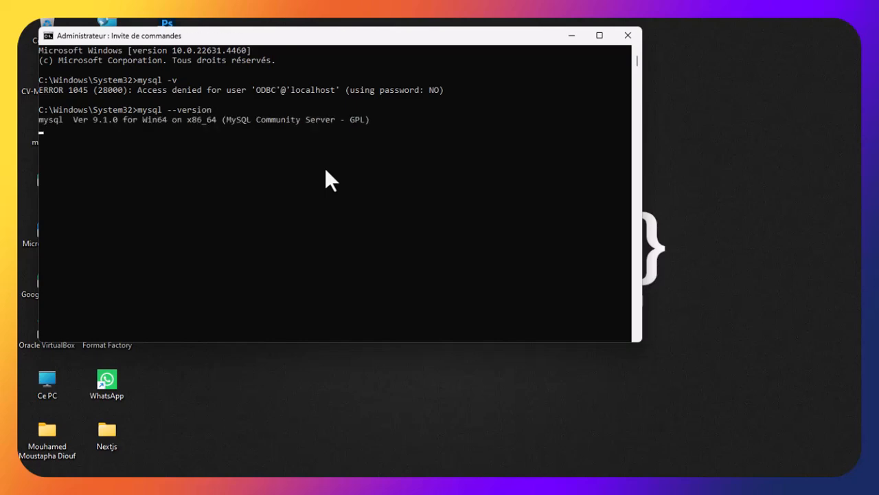
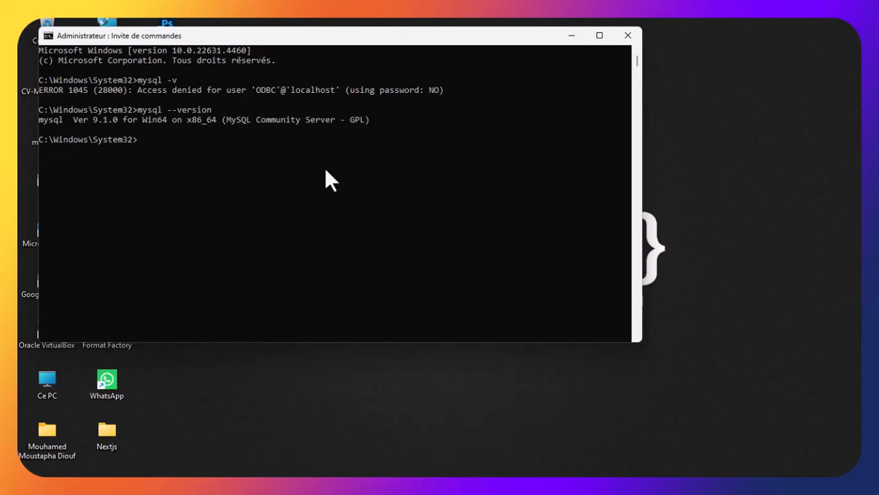
# - Switch to the Word guide and select the connection command "mysql -u root -p" in its MySQL connection instructions
pyautogui.hotkey('alt', 'Tab')
pyautogui.hotkey('alt', 'Tab')
pyautogui.hotkey('alt', 'Tab')
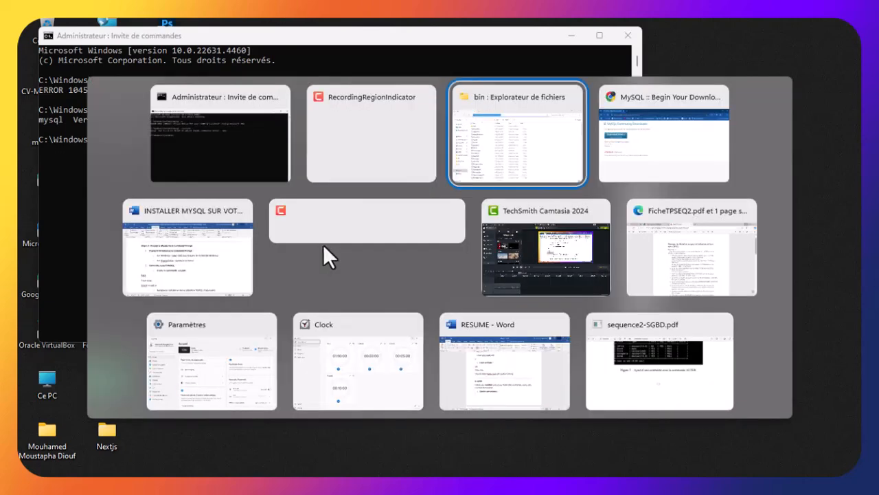
pyautogui.press('Escape')
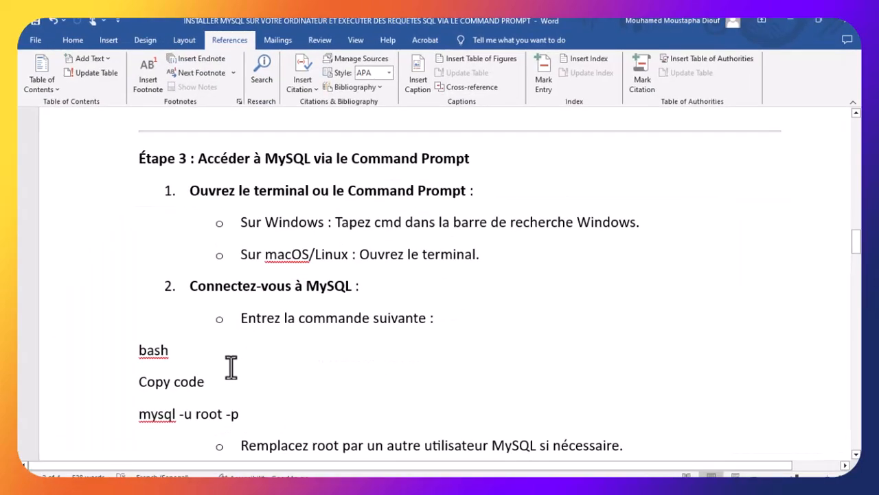
pyautogui.scroll(-2, 231, 368)
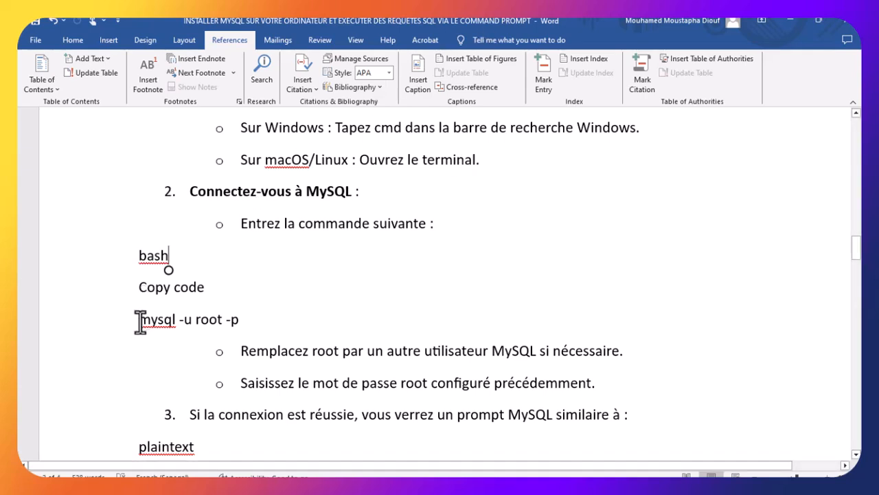
pyautogui.moveTo(141, 321); pyautogui.dragTo(226, 321)
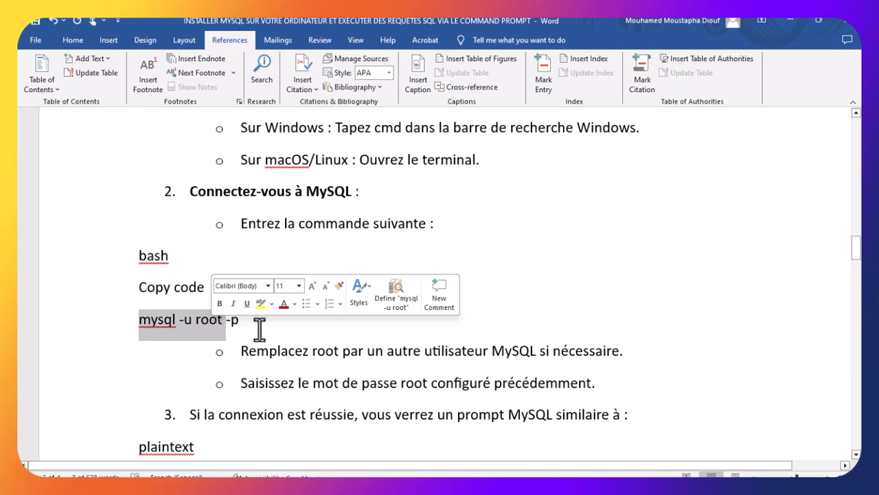
pyautogui.click(249, 324)
pyautogui.moveTo(247, 324); pyautogui.dragTo(141, 318)
pyautogui.hotkey('ctrl', 'c')
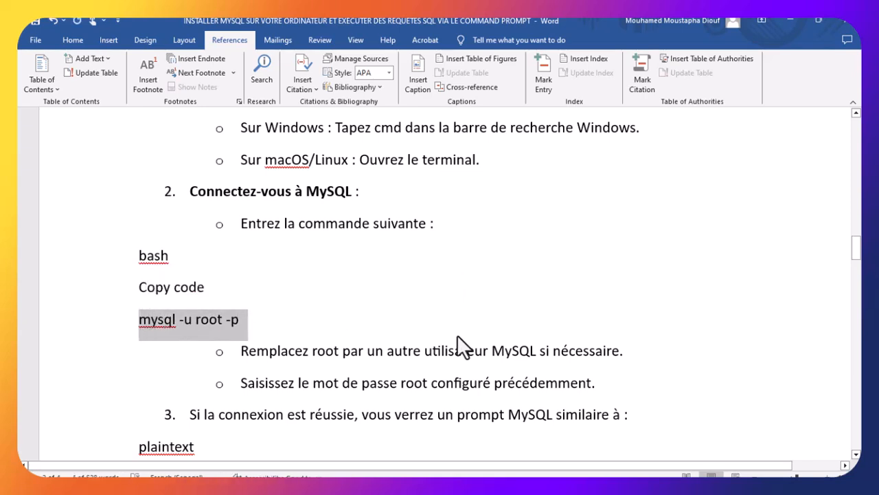
# - Run "mysql -u root -p" in the administrator Command Prompt and enter the root password to connect to MySQL
pyautogui.hotkey('alt', 'Tab')
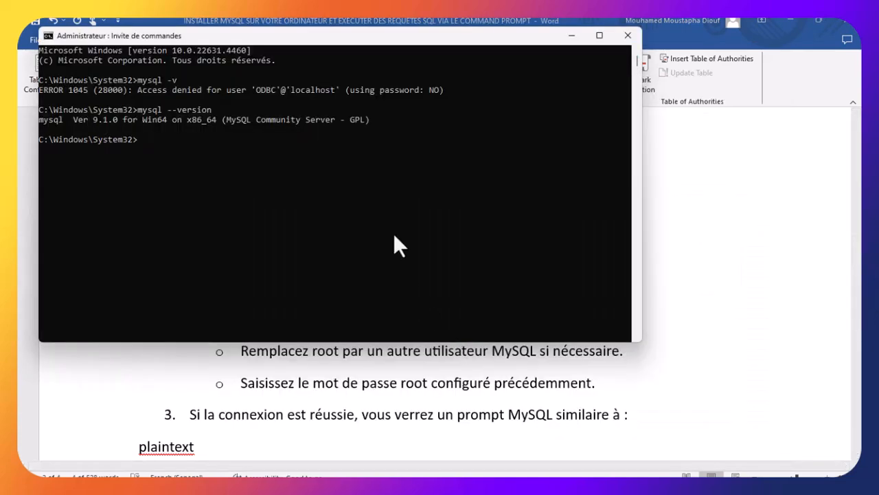
pyautogui.hotkey('ctrl', 'v')
pyautogui.press('Return')
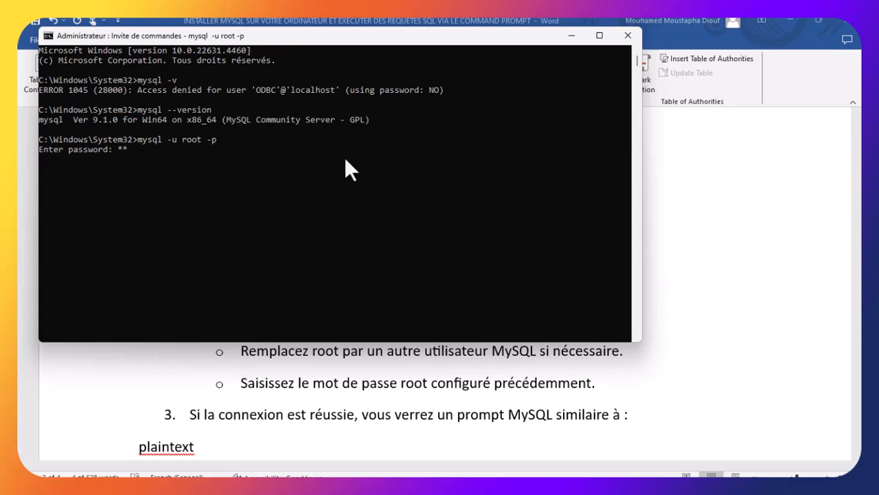
pyautogui.write('*********')
pyautogui.press('Return')
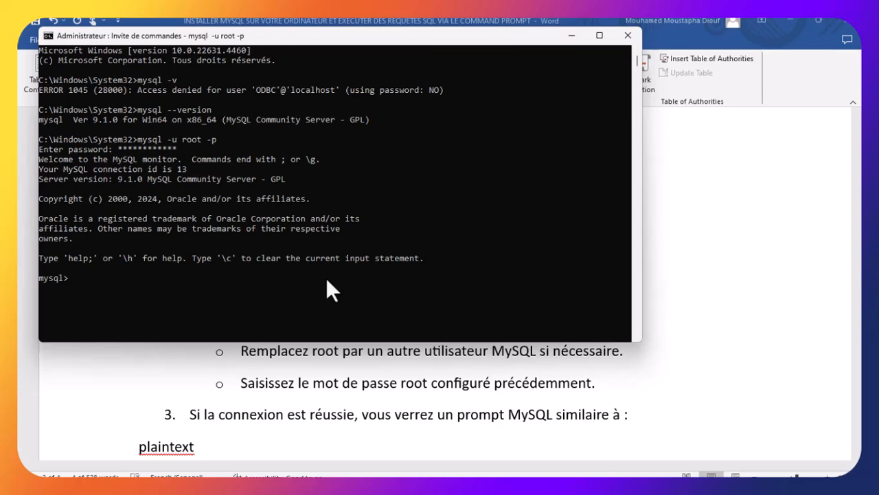
# - Switch to the Word guide and read step 4 on running SQL queries, as far as the database creation command
pyautogui.hotkey('alt', 'Tab')
pyautogui.hotkey('alt', 'Tab')
pyautogui.hotkey('alt', 'Tab')
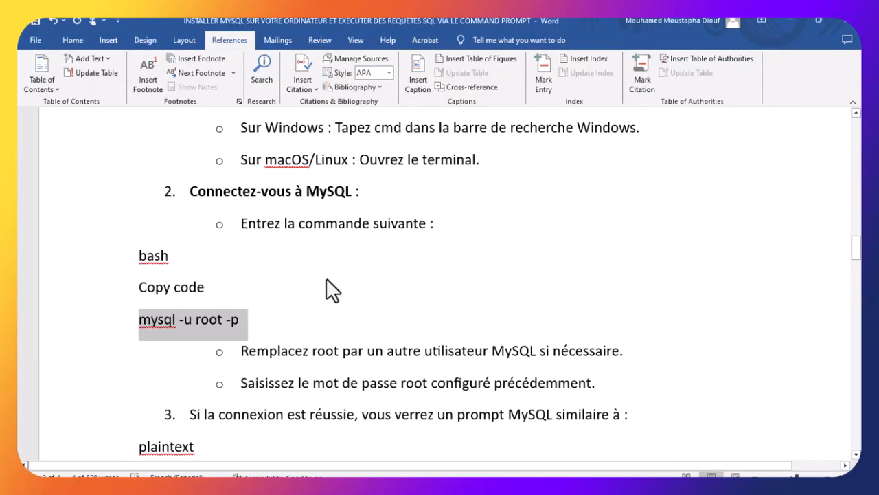
pyautogui.scroll(-7, 327, 279)
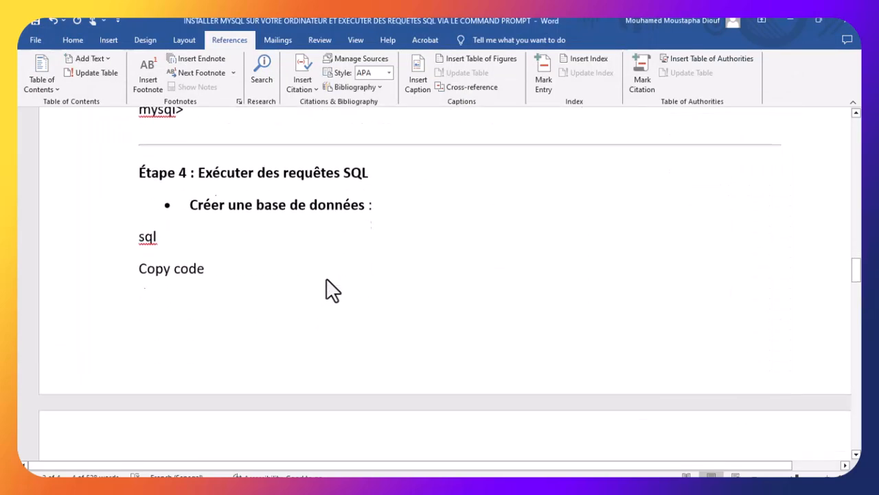
pyautogui.scroll(2, 326, 279)
pyautogui.scroll(3, 327, 279)
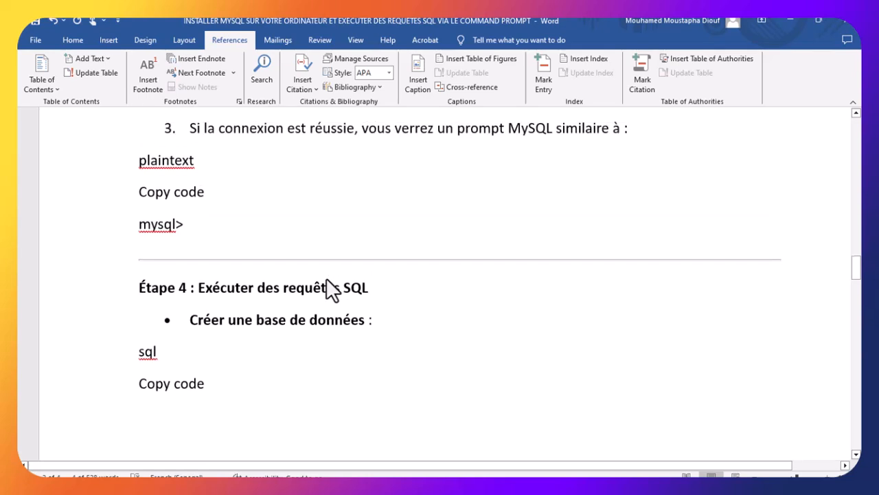
pyautogui.doubleClick(140, 448)
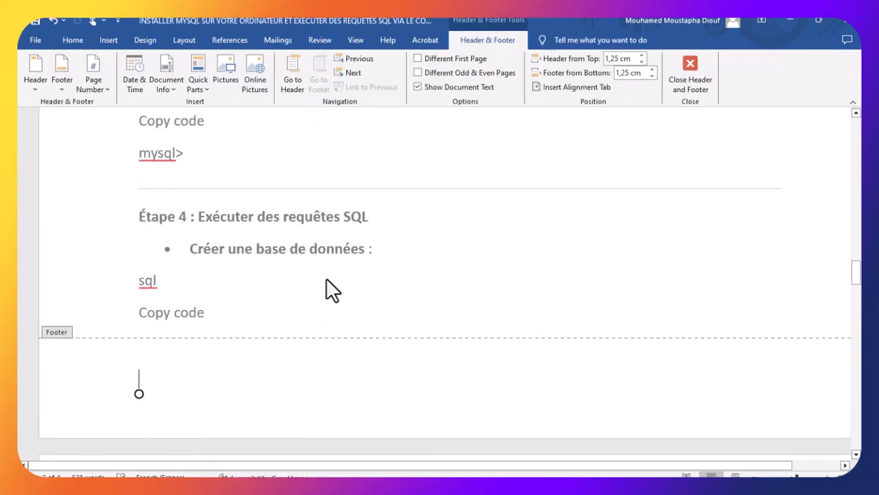
pyautogui.press('Escape')
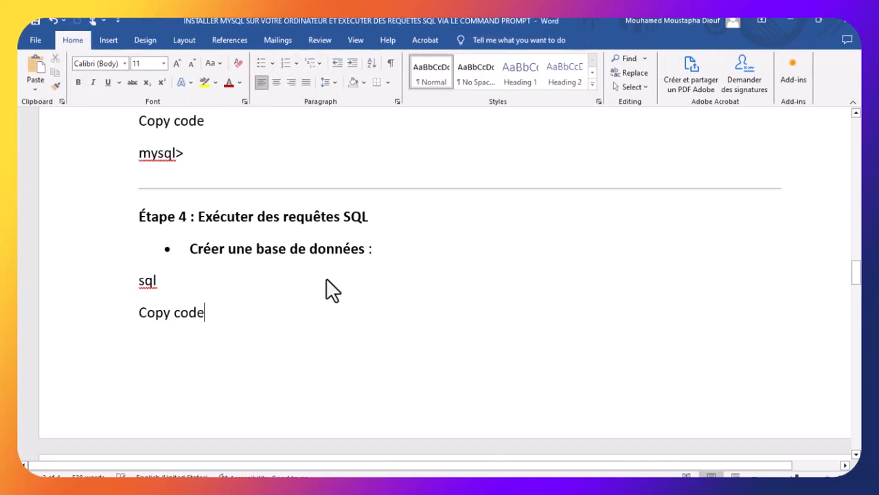
pyautogui.scroll(-1, 327, 289)
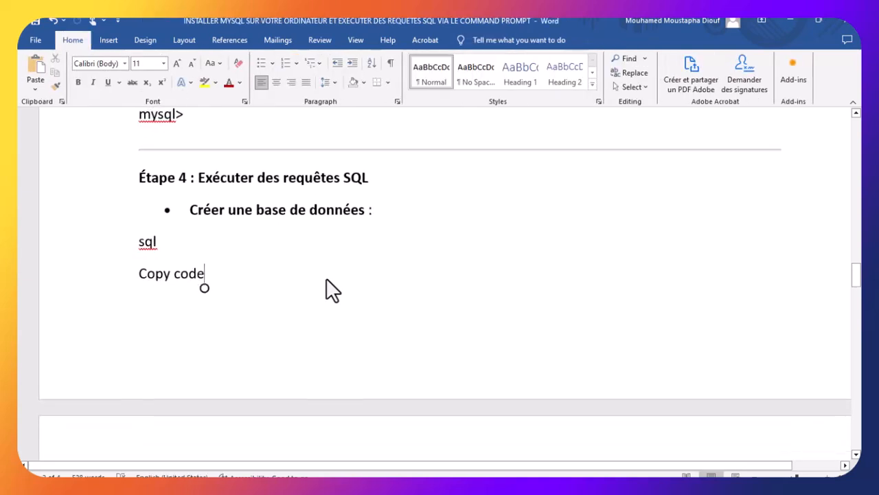
pyautogui.scroll(1, 327, 288)
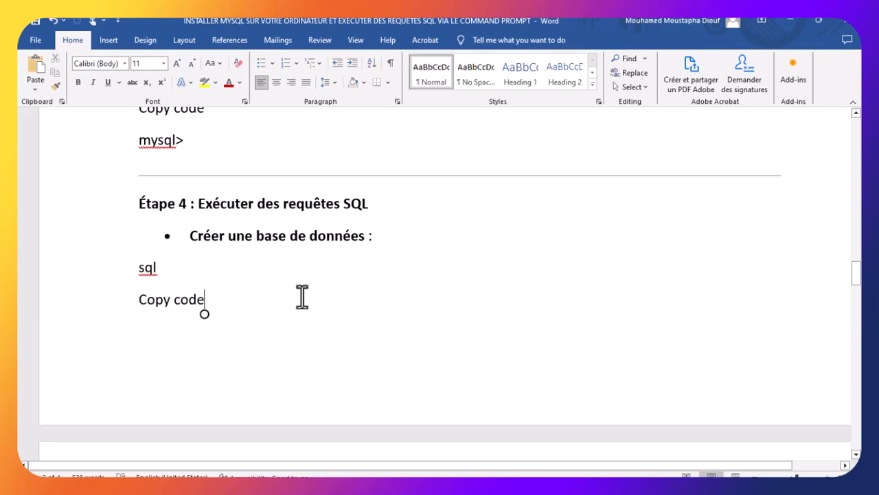
pyautogui.scroll(-2, 331, 242)
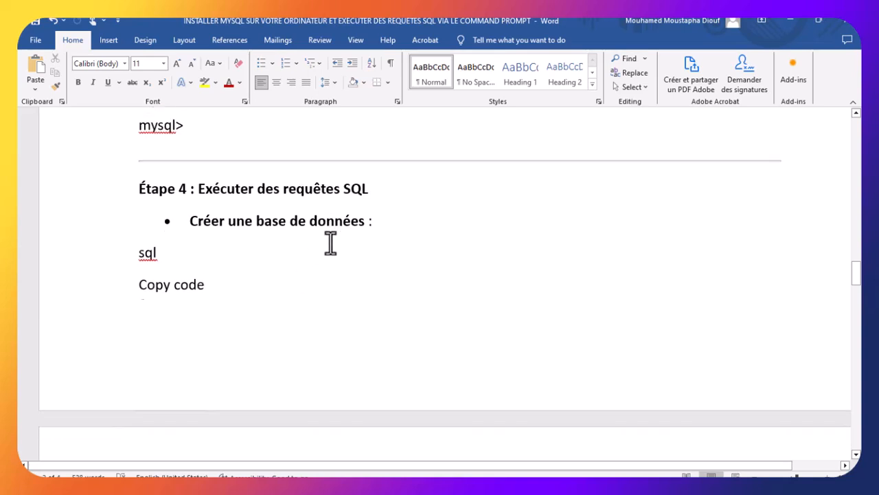
pyautogui.scroll(3, 331, 243)
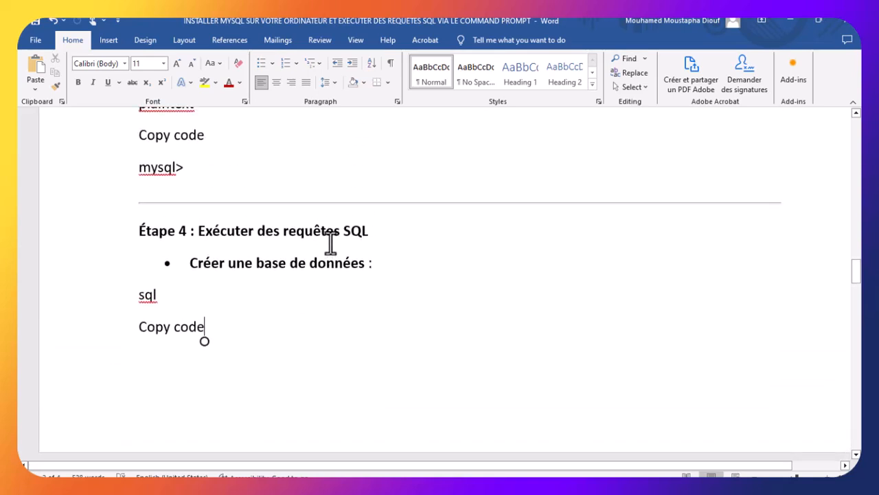
pyautogui.scroll(-2, 331, 242)
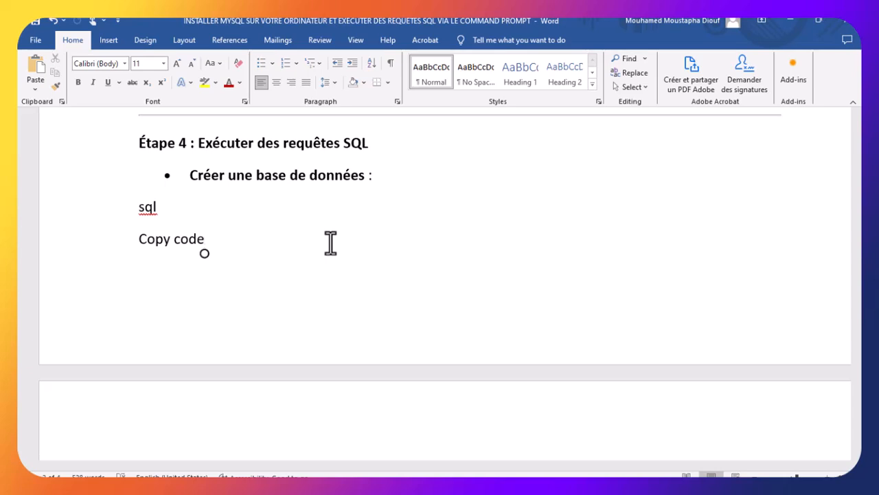
pyautogui.scroll(-3, 331, 241)
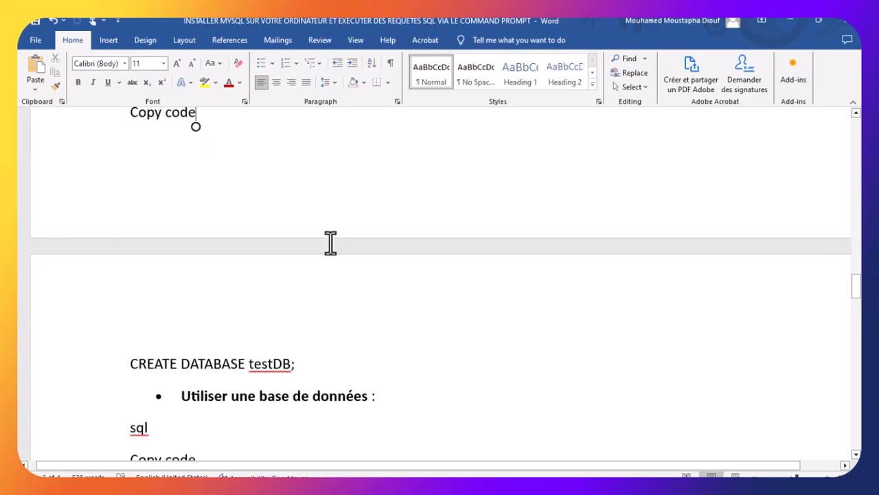
# - Switch to the Command Prompt and create a database by running "CREATE DATABASE Tuteur2MD;"
pyautogui.hotkey('alt', 'Tab')
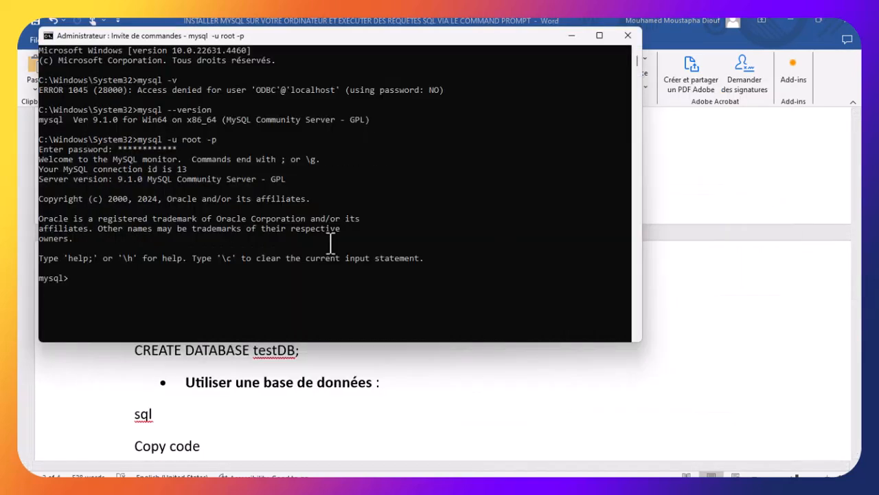
pyautogui.write('CREATE DATABASE')
pyautogui.write('Tuteur')
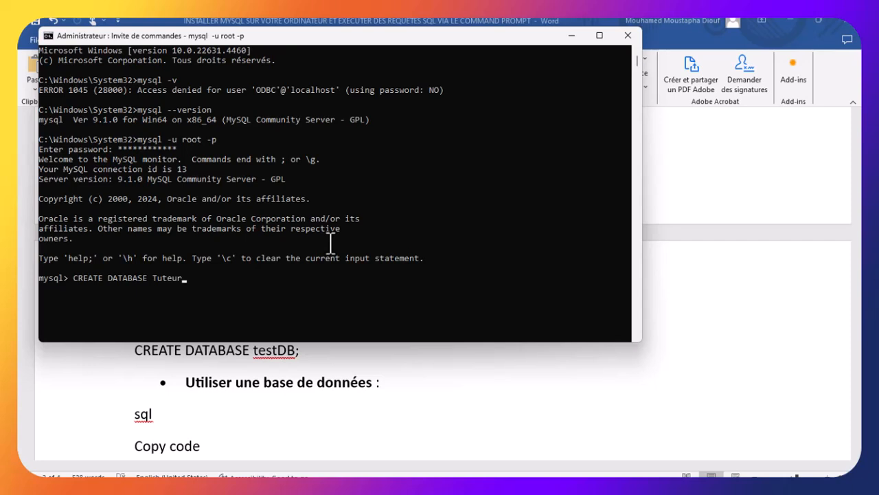
pyautogui.write('2MD;')
pyautogui.press('Return')
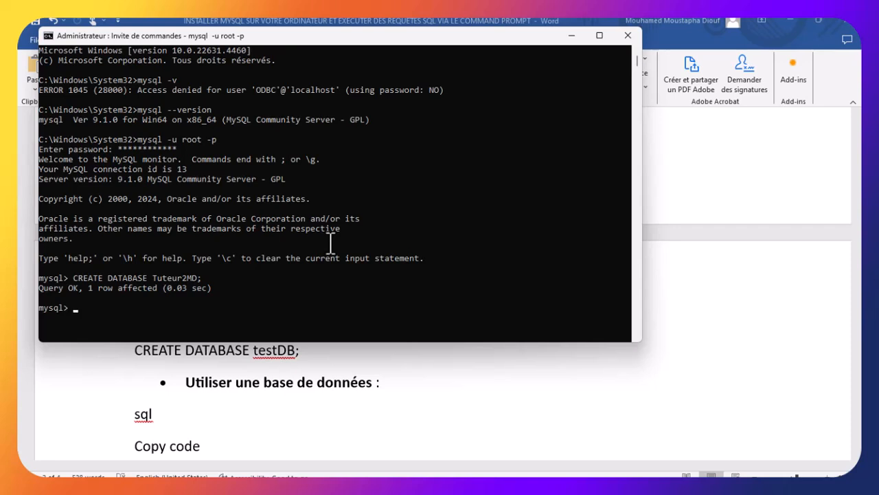
# - Begin a CREATE TABLE statement for the table Cours with a first column Nom of type VARCHAR(20)
pyautogui.write('CREATE')
pyautogui.write(' TABLE')
pyautogui.write(' c')
pyautogui.write('Cours')
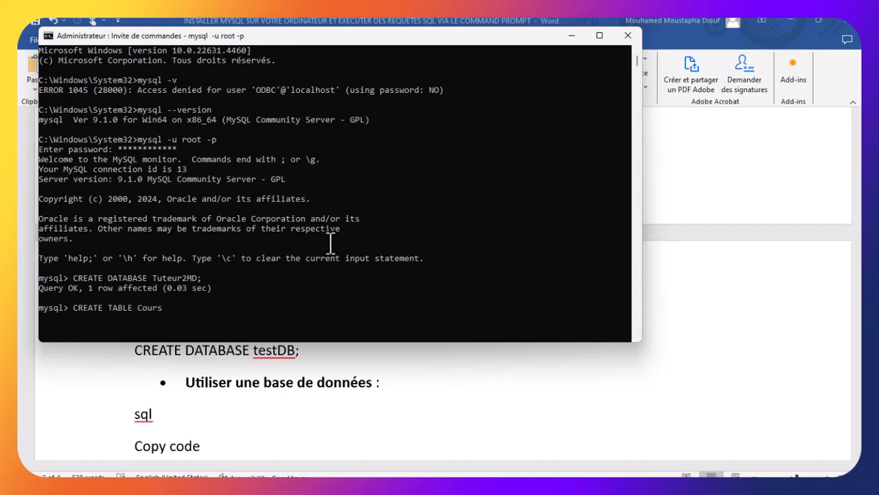
pyautogui.write('(')
pyautogui.write('Nom')
pyautogui.write(' ty')
pyautogui.press('BackSpace')
pyautogui.press('BackSpace')
# - Complete the Cours table statement with a Duree TIME column and try to run it
pyautogui.press('BackSpace')
pyautogui.write('VARCHAR(20),')
pyautogui.write('du')
pyautogui.press('BackSpace')
pyautogui.press('BackSpace')
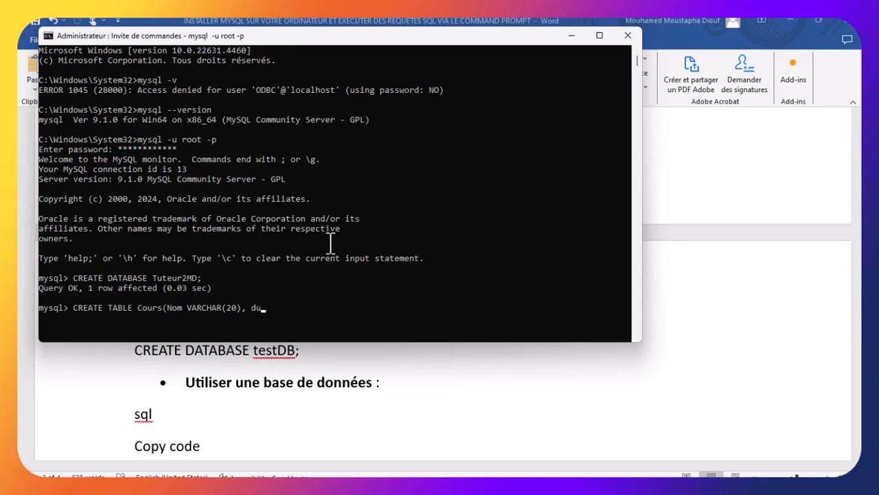
pyautogui.write('Duree')
pyautogui.write('TIME0')
pyautogui.press('BackSpace')
pyautogui.write('0')
pyautogui.press('BackSpace')
pyautogui.write('°')
pyautogui.write(';')
pyautogui.press('Return')
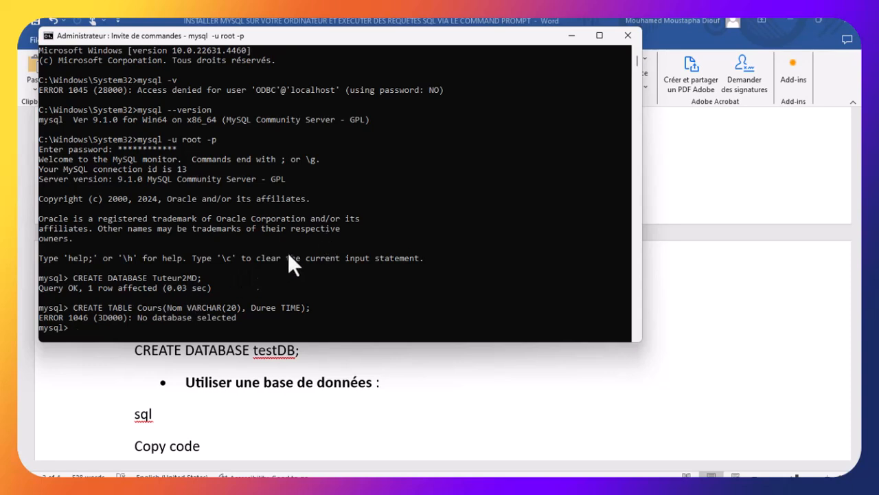
# - Consult the Word guide on using a database and run "USE Tuteur2MD;" at the MySQL prompt
pyautogui.click(780, 282)
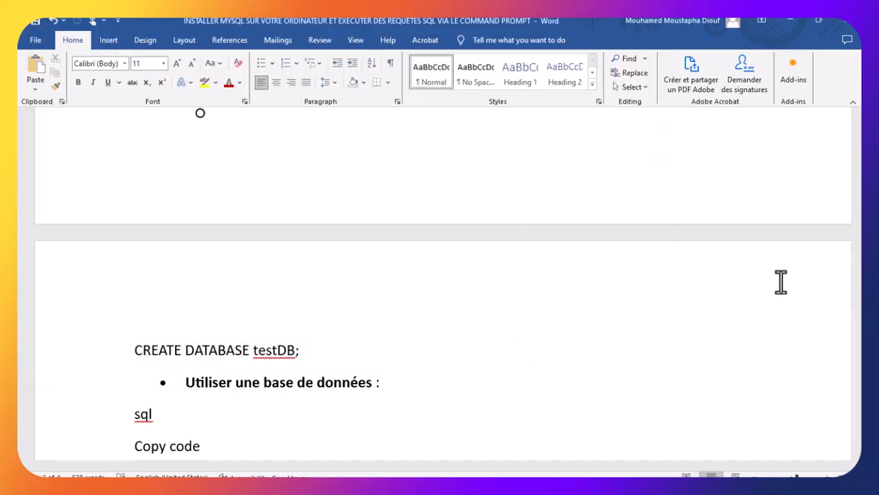
pyautogui.scroll(-5, 781, 282)
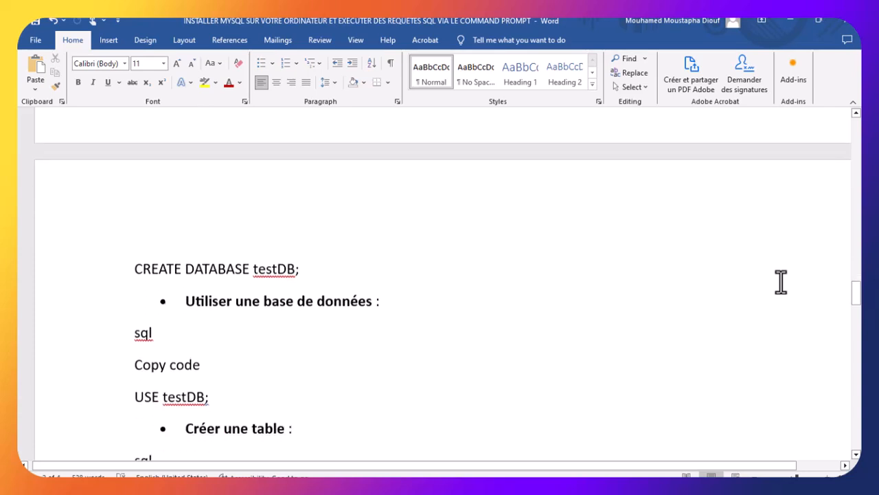
pyautogui.scroll(-1, 781, 282)
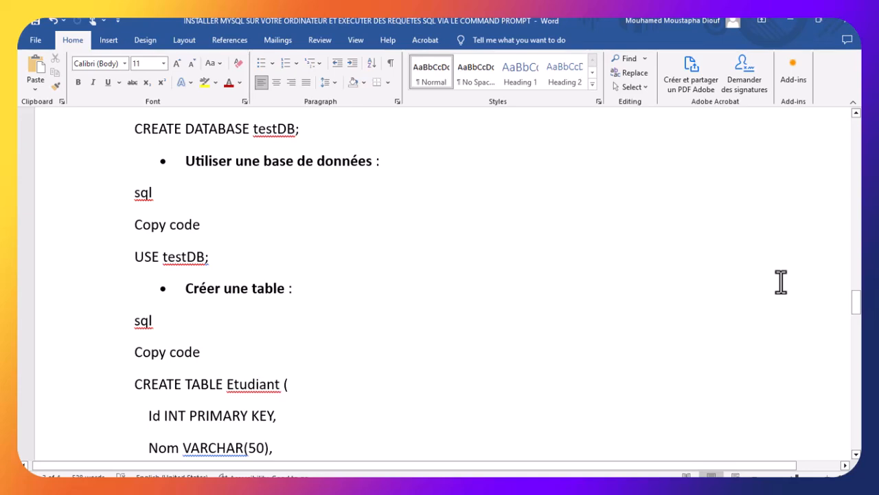
pyautogui.scroll(-1, 781, 282)
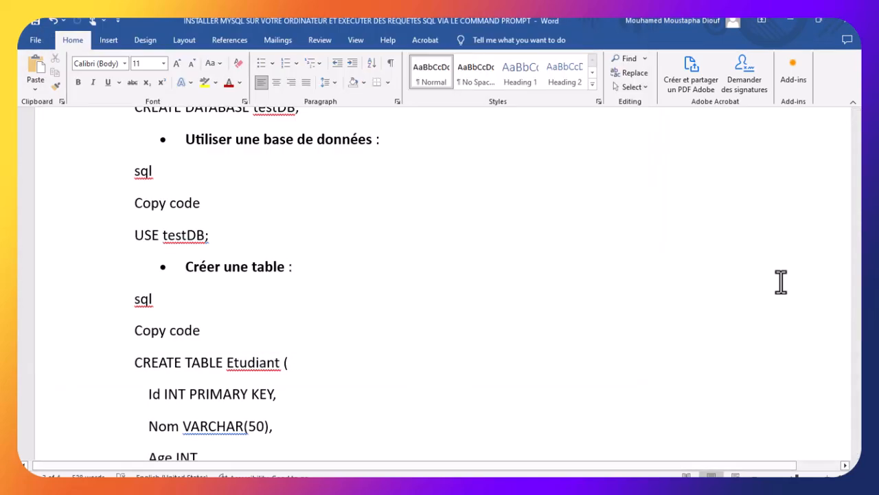
pyautogui.hotkey('alt', 'Tab')
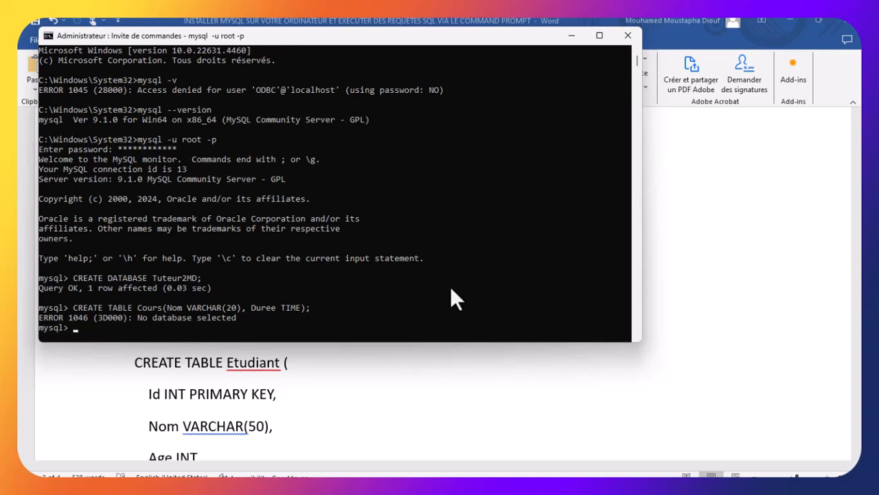
pyautogui.write('use')
pyautogui.press('BackSpace')
pyautogui.press('BackSpace')
pyautogui.press('BackSpace')
pyautogui.moveTo(433, 46); pyautogui.dragTo(502, 68)
pyautogui.write('USE')
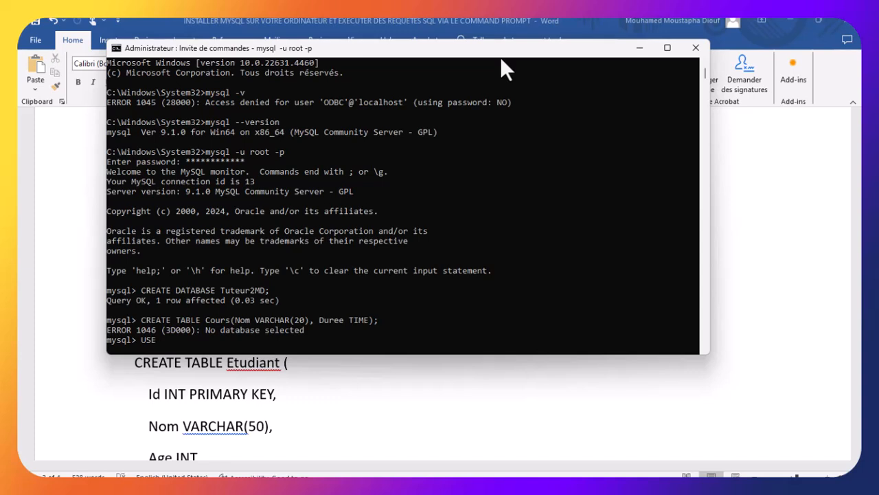
pyautogui.write('Tuteur2MD;')
pyautogui.press('Return')
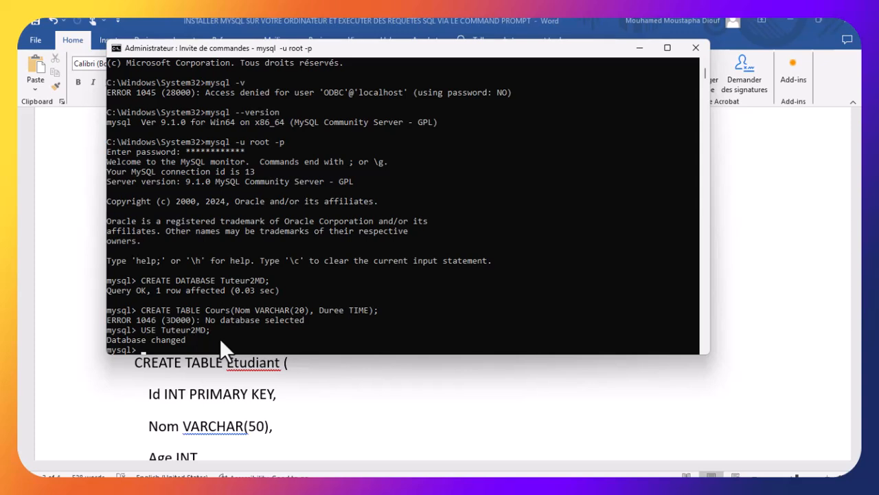
# - Recall the statement "CREATE TABLE Cours(Nom VARCHAR(20), Duree TIME);" and run it again to create the table
pyautogui.press('Up')
pyautogui.press('Up')
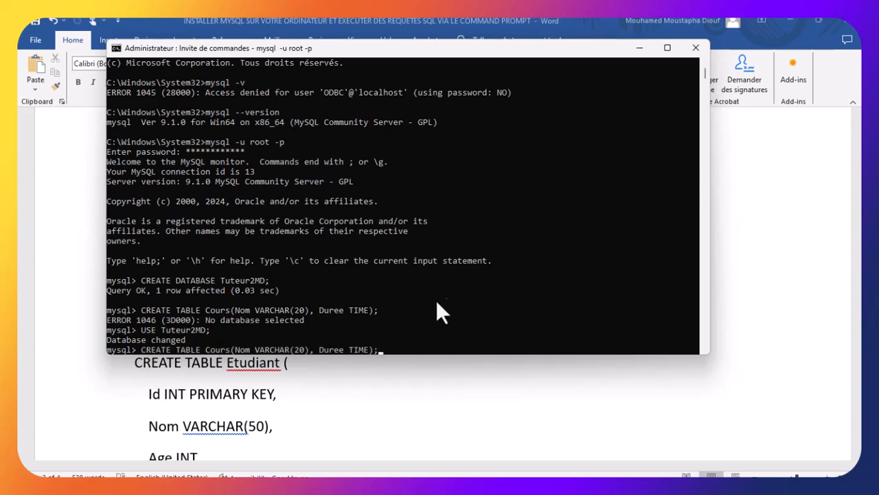
pyautogui.scroll(-4, 485, 294)
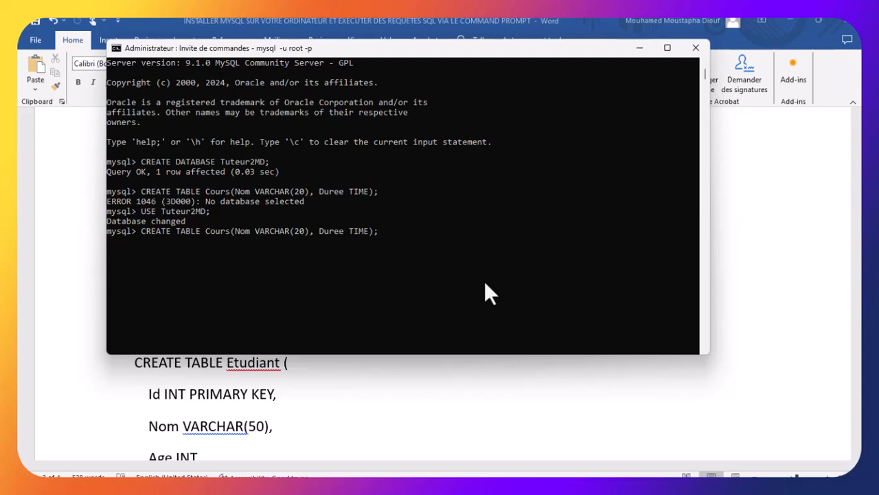
pyautogui.press('Return')
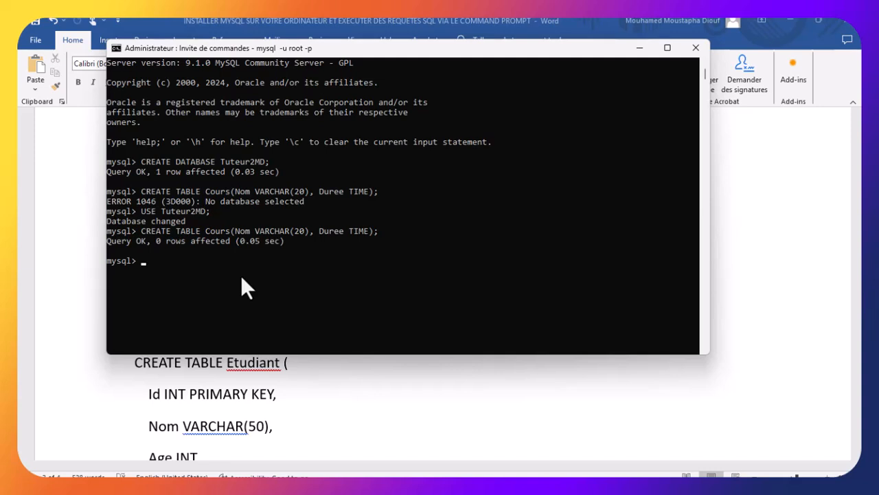
# - Try to display the structure of the Cours table by running "DESCRIBLE Cours;"
pyautogui.write('describe Cours')
pyautogui.press('Left')
pyautogui.press('Left')
pyautogui.press('Left')
pyautogui.press('Left')
pyautogui.press('Left')
pyautogui.press('Left')
pyautogui.press('BackSpace')
pyautogui.press('BackSpace')
pyautogui.press('BackSpace')
pyautogui.press('BackSpace')
pyautogui.press('BackSpace')
pyautogui.press('BackSpace')
pyautogui.press('BackSpace')
pyautogui.press('BackSpace')
pyautogui.press('BackSpace')
pyautogui.write('DESCRIBLE')
pyautogui.press('Return')
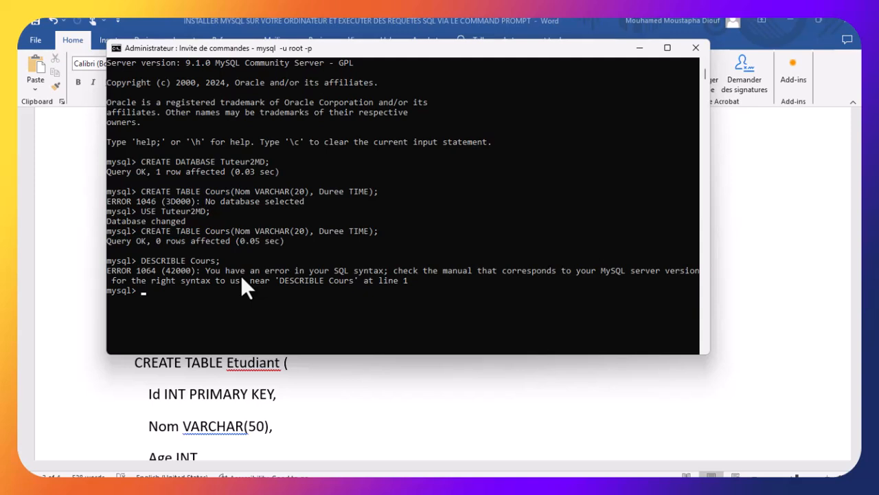
# - Recall the last statement, correct it to "DESCRIBE Cours;", run it and examine the listed fields and types
pyautogui.press('Up')
pyautogui.press('Left')
pyautogui.press('Left')
pyautogui.press('Left')
pyautogui.press('Left')
pyautogui.press('Left')
pyautogui.press('Left')
pyautogui.press('Left')
pyautogui.press('Left')
pyautogui.press('BackSpace')
pyautogui.press('Return')
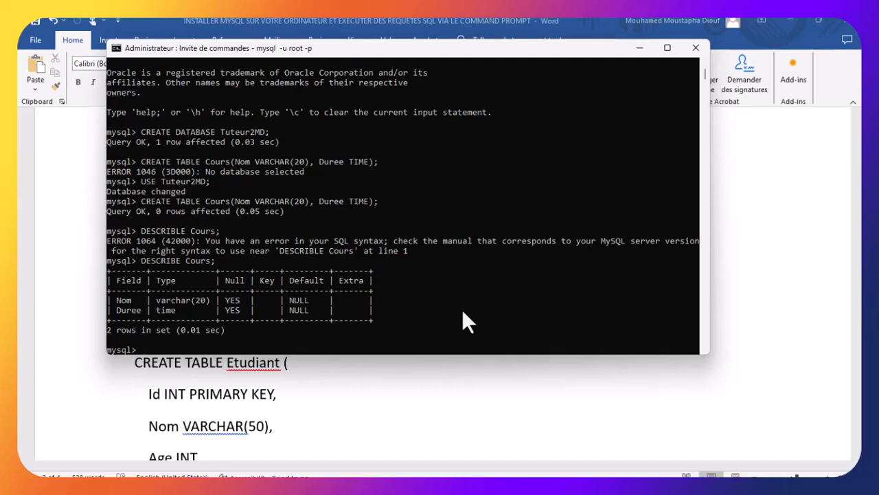
pyautogui.click(136, 301)
pyautogui.moveTo(132, 305); pyautogui.dragTo(131, 307)
pyautogui.click(192, 279)
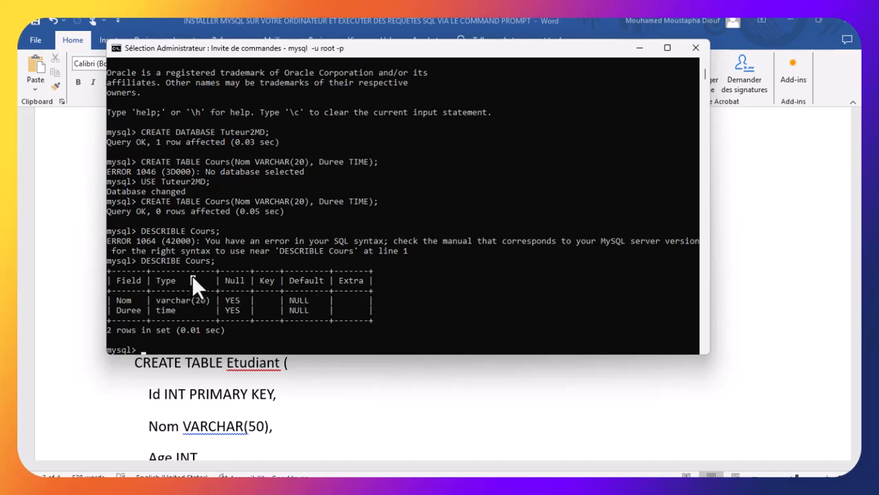